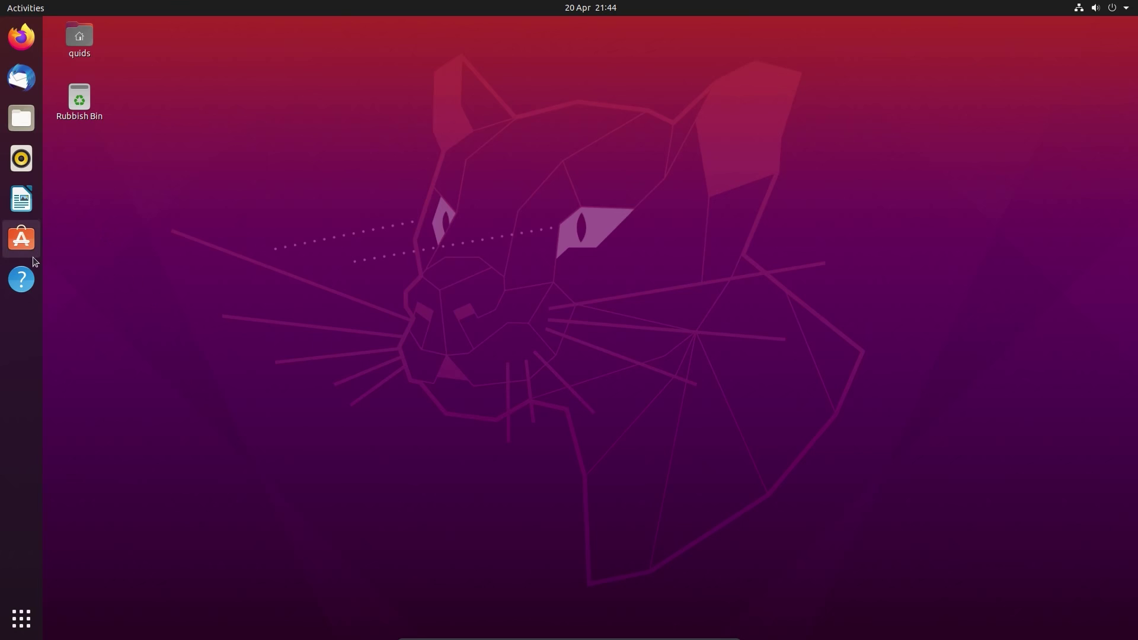
Step: Open the desktop help guide and LibreOffice Writer, snap Writer to the left half and back, then close both
{"action": "left_click", "coordinate": [24, 276]}
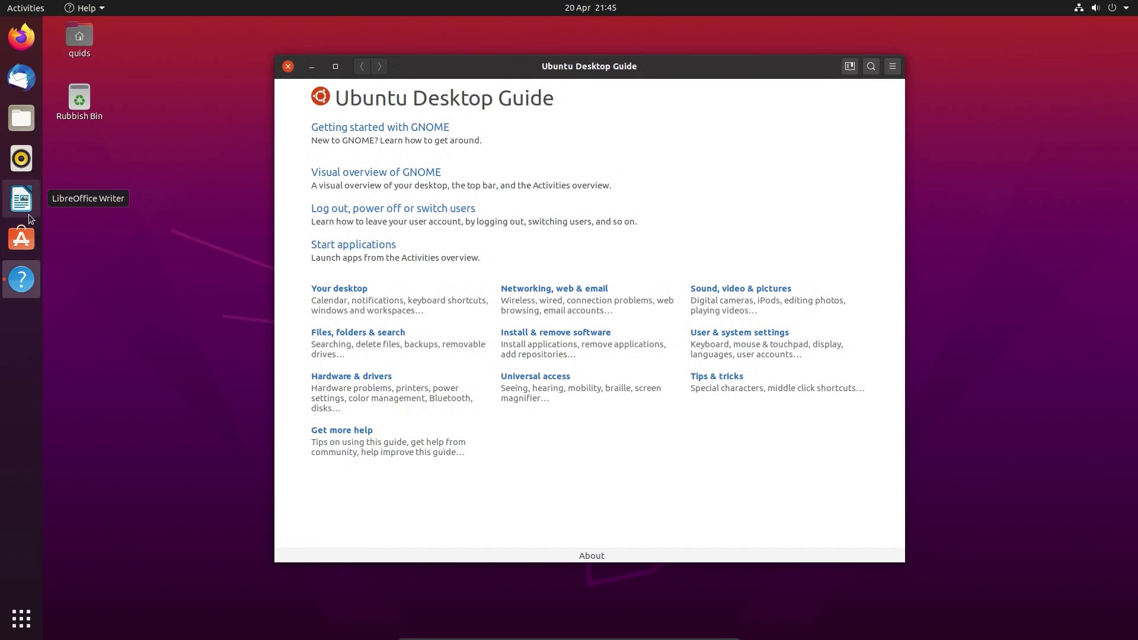
{"action": "left_click", "coordinate": [30, 205]}
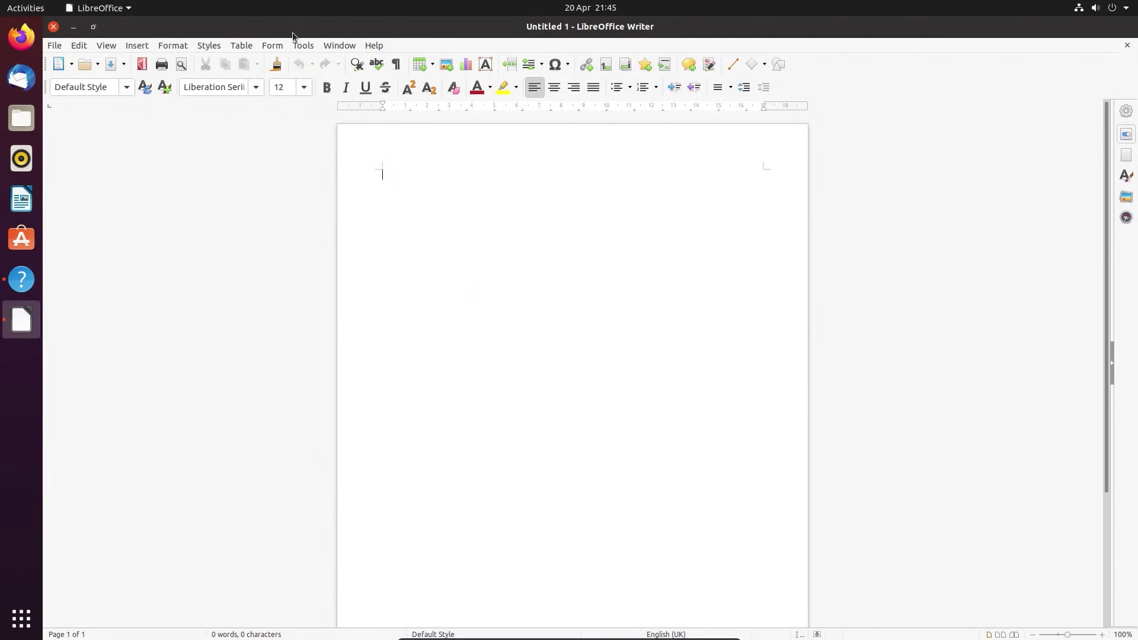
{"action": "left_click_drag", "start_coordinate": [294, 30], "coordinate": [52, 171]}
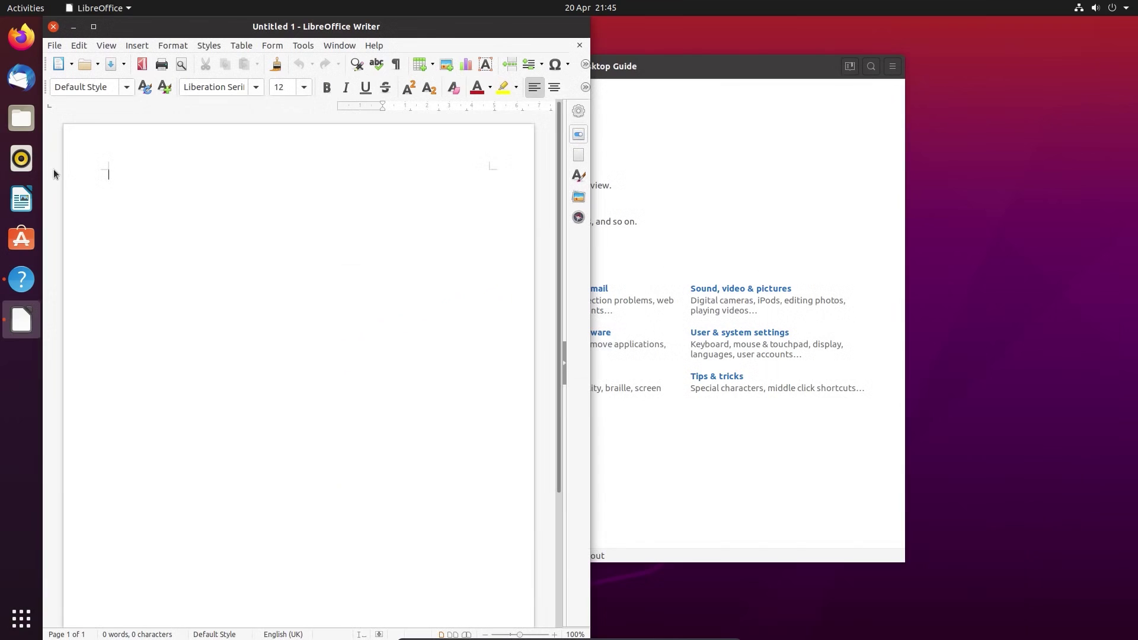
{"action": "left_click_drag", "start_coordinate": [289, 30], "coordinate": [400, 14]}
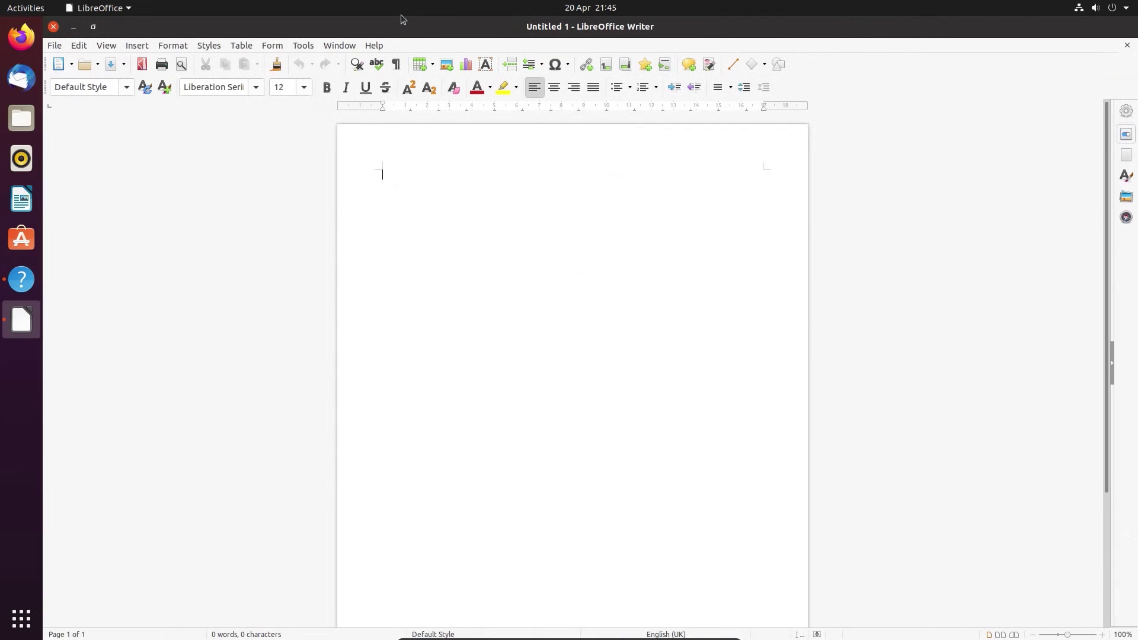
{"action": "left_click", "coordinate": [53, 27]}
{"action": "left_click", "coordinate": [287, 67]}
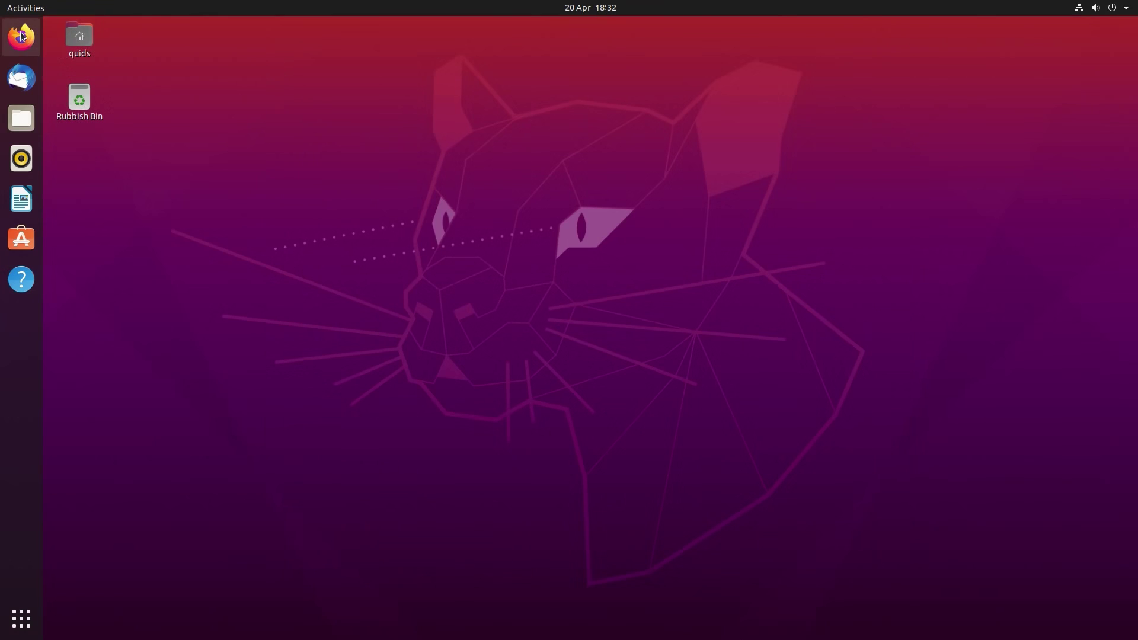
Step: Launch Terminal and run uname -a to show the 5.4.0-25-generic kernel details
{"action": "key", "text": "super"}
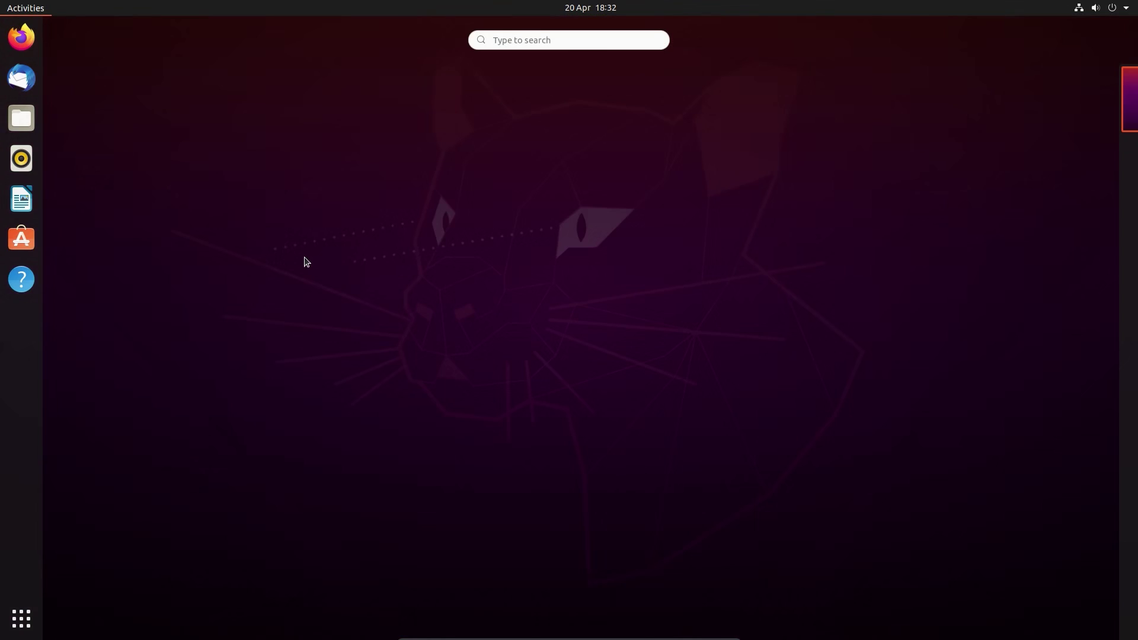
{"action": "type", "text": "ter"}
{"action": "left_click", "coordinate": [573, 110]}
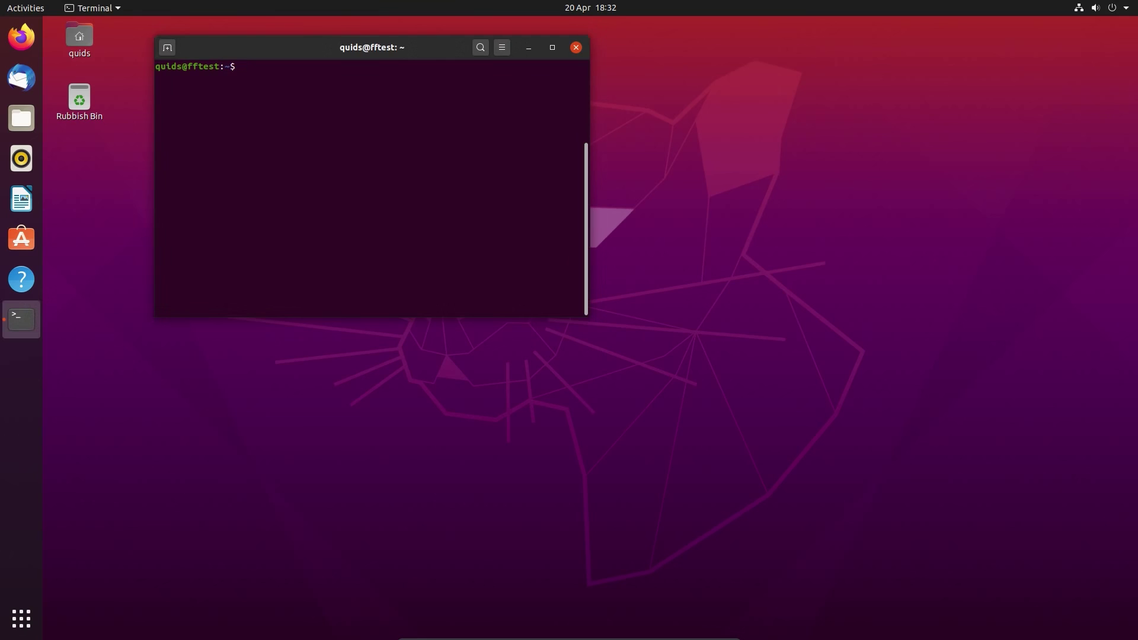
{"action": "type", "text": "uname -a"}
{"action": "key", "text": "Return"}
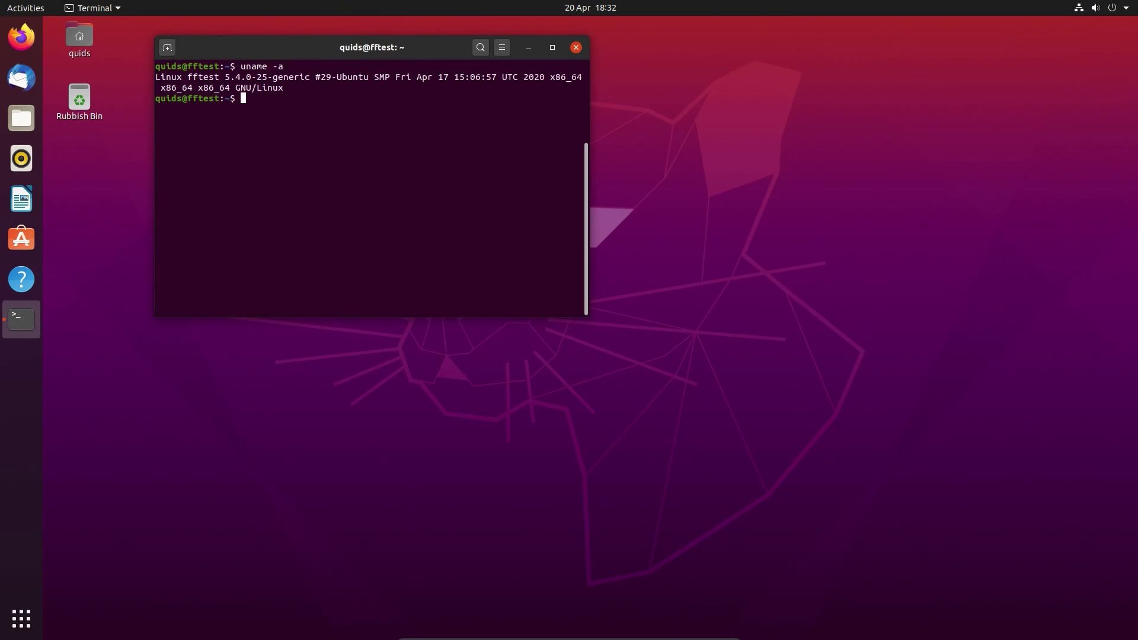
Step: Run free -m twice to show the memory table with 7960 MB total
{"action": "type", "text": "free -m"}
{"action": "key", "text": "Return"}
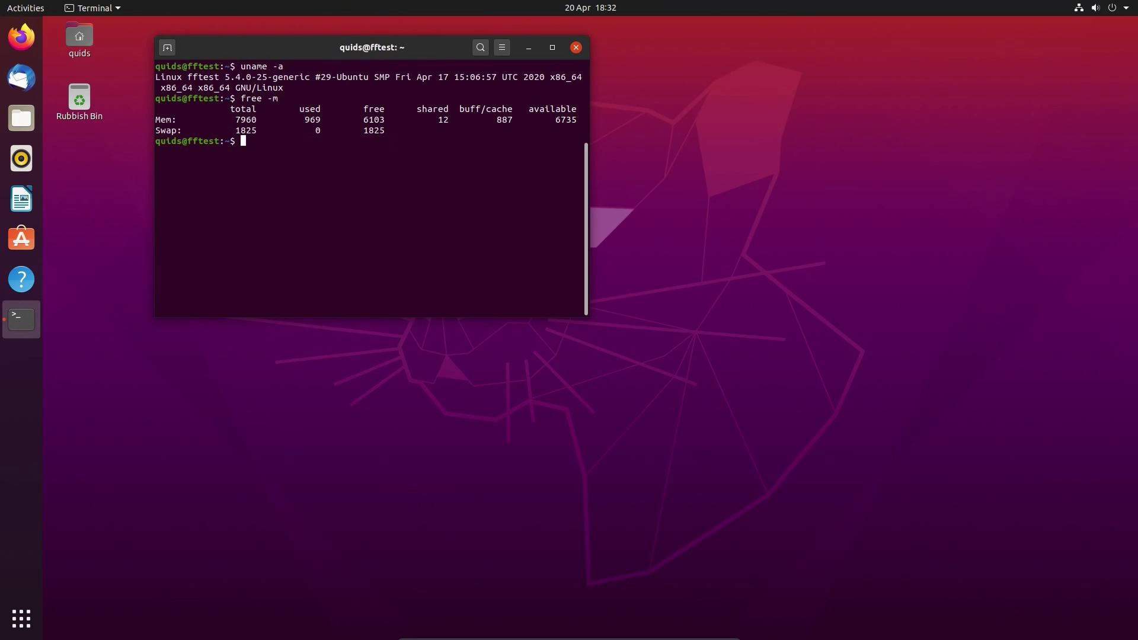
{"action": "key", "text": "Up"}
{"action": "key", "text": "Return"}
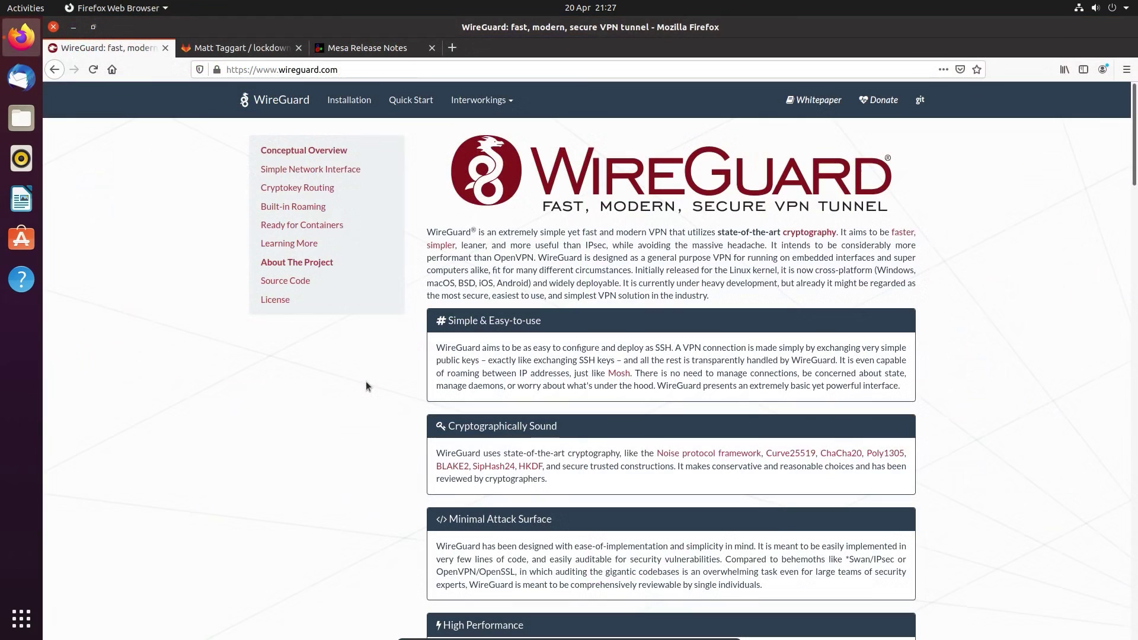
Step: Scroll down through the WireGuard overview page
{"action": "scroll", "coordinate": [366, 386], "scroll_direction": "down", "scroll_amount": 4}
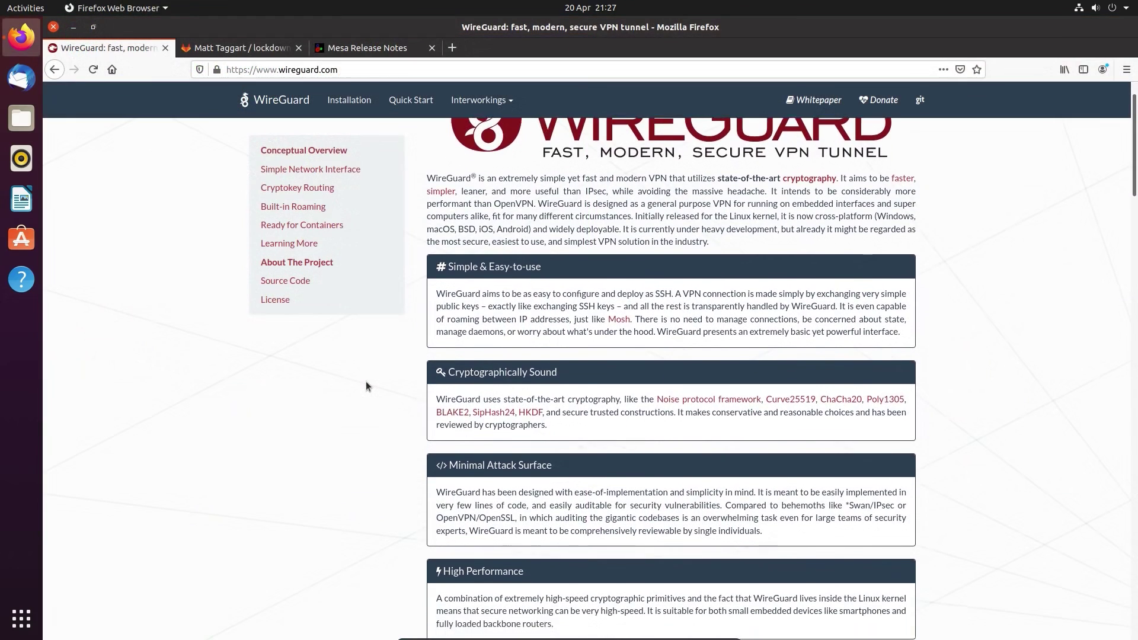
{"action": "scroll", "coordinate": [366, 386], "scroll_direction": "down", "scroll_amount": 8}
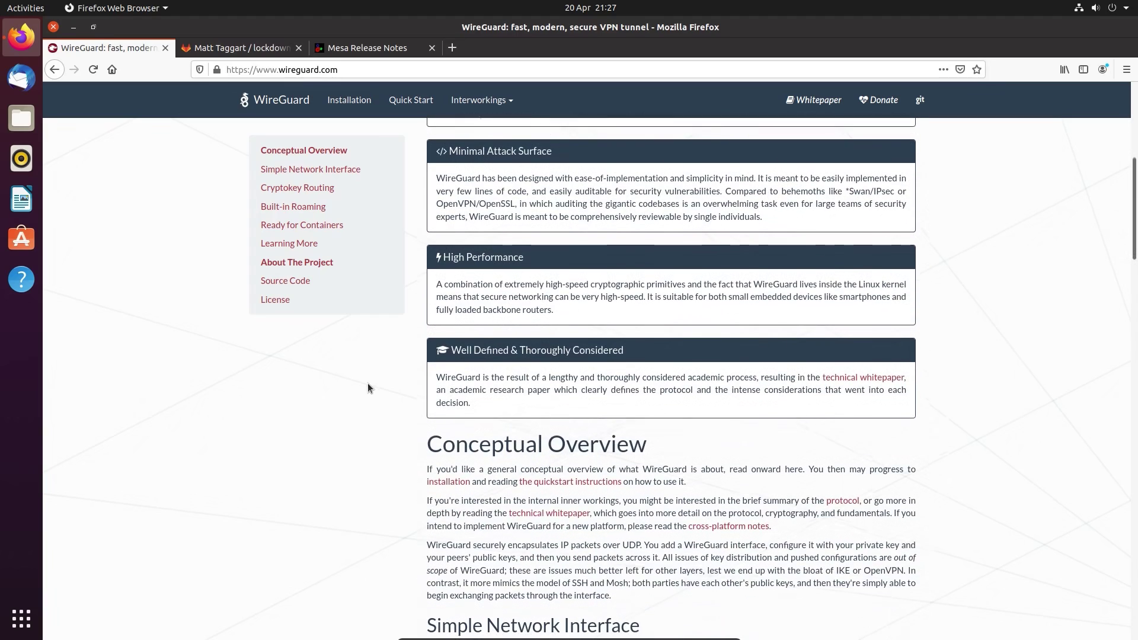
{"action": "scroll", "coordinate": [368, 384], "scroll_direction": "down", "scroll_amount": 5}
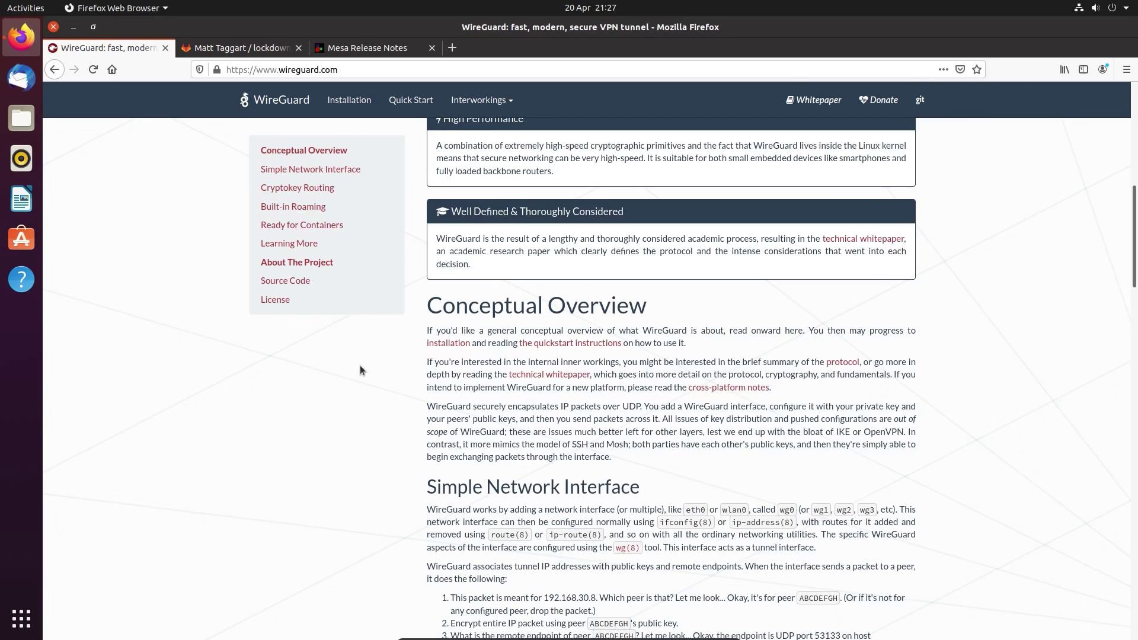
Step: Switch to the GitLab lockdown project tab and scroll down its README
{"action": "key", "text": "ctrl+Tab"}
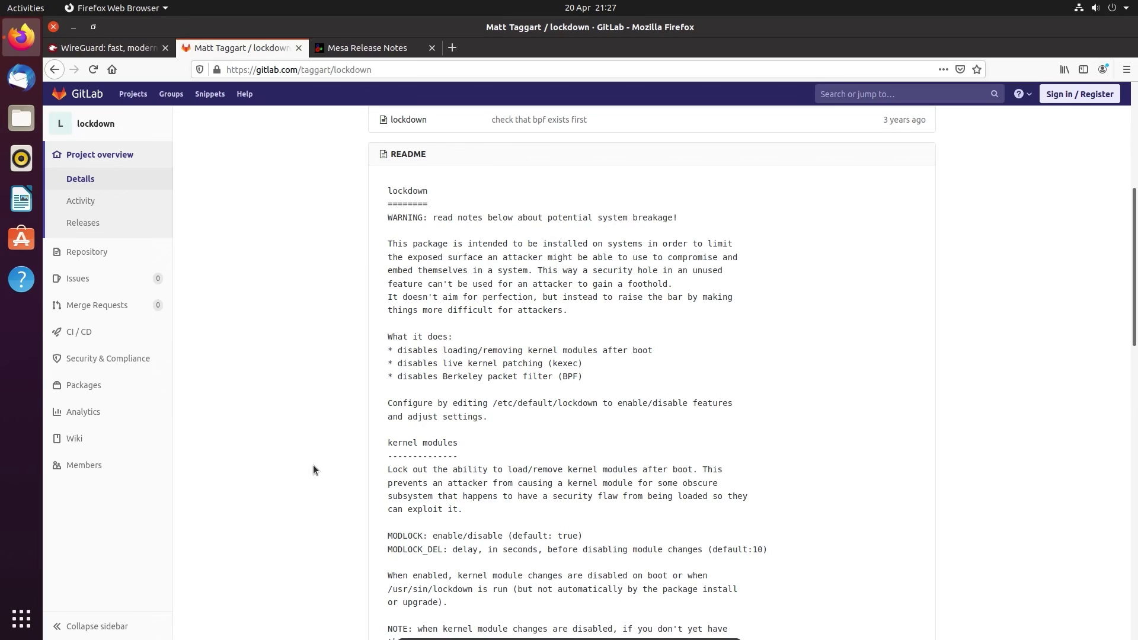
{"action": "scroll", "coordinate": [313, 469], "scroll_direction": "down", "scroll_amount": 8}
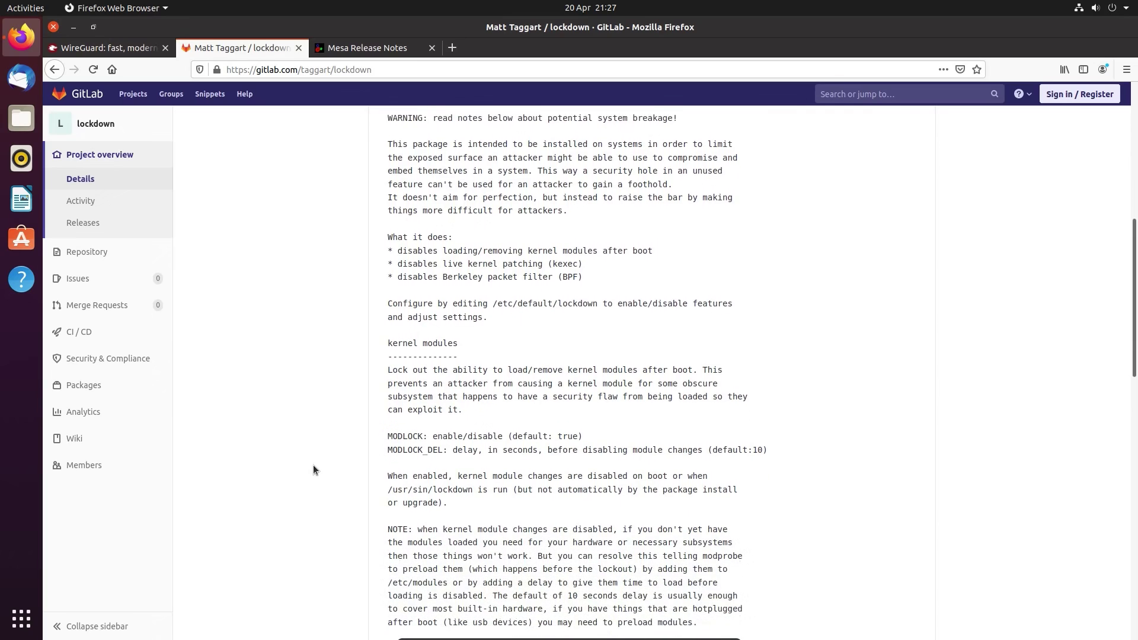
{"action": "scroll", "coordinate": [314, 469], "scroll_direction": "down", "scroll_amount": 10}
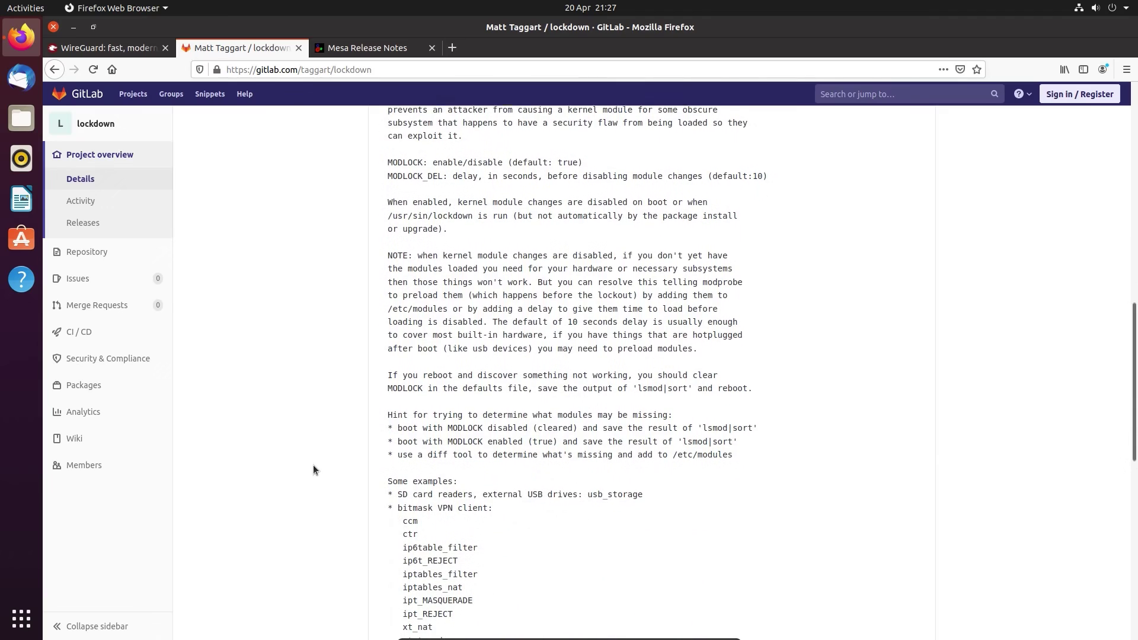
{"action": "scroll", "coordinate": [314, 469], "scroll_direction": "down", "scroll_amount": 8}
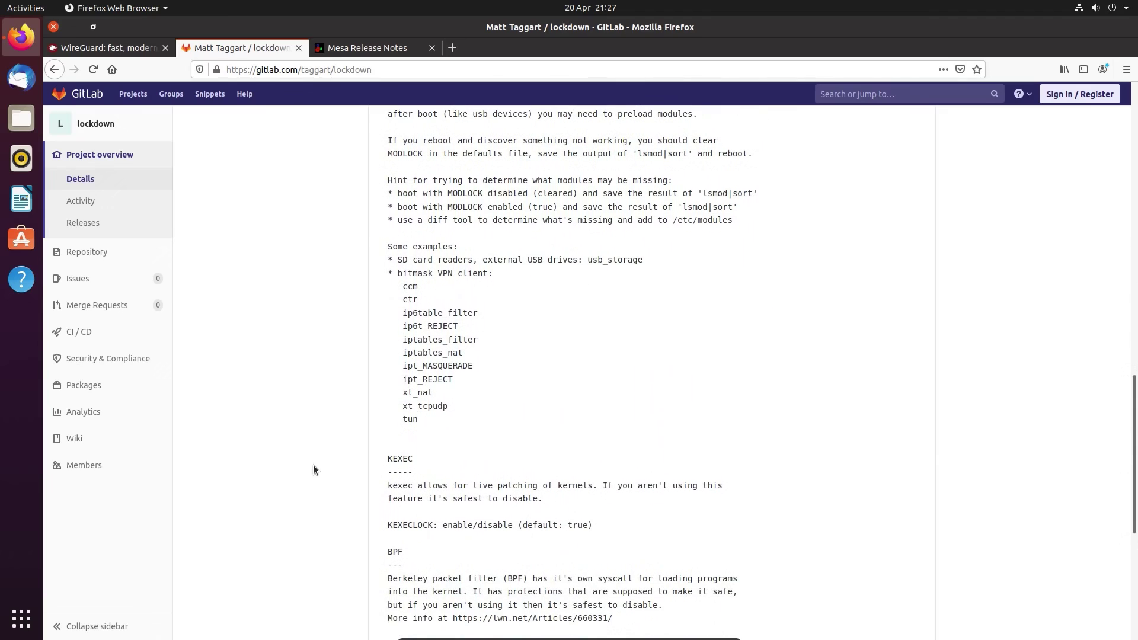
{"action": "scroll", "coordinate": [313, 468], "scroll_direction": "down", "scroll_amount": 2}
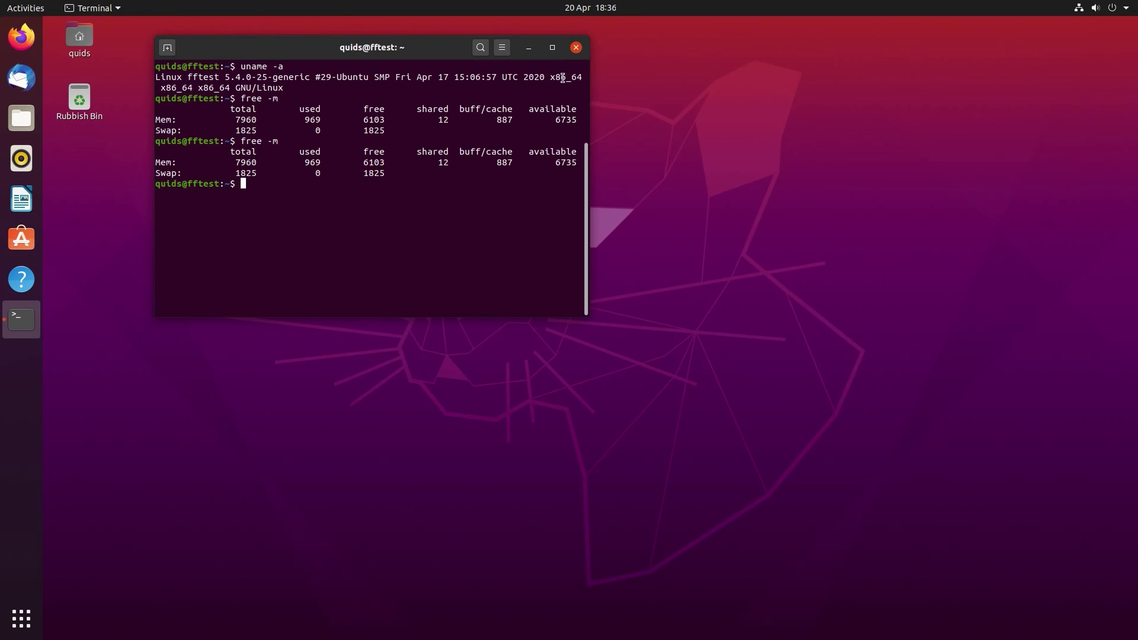
Step: Close Terminal, open Home and move its Files window to workspace 2, then launch Firefox via 'fire'
{"action": "left_click", "coordinate": [576, 48]}
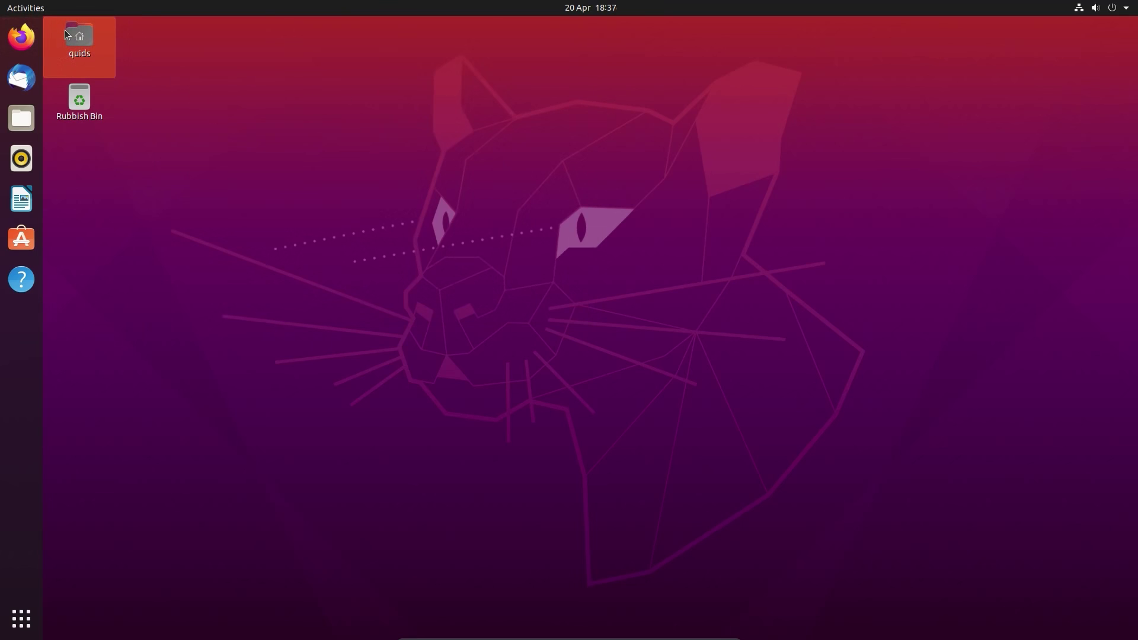
{"action": "double_click", "coordinate": [66, 35]}
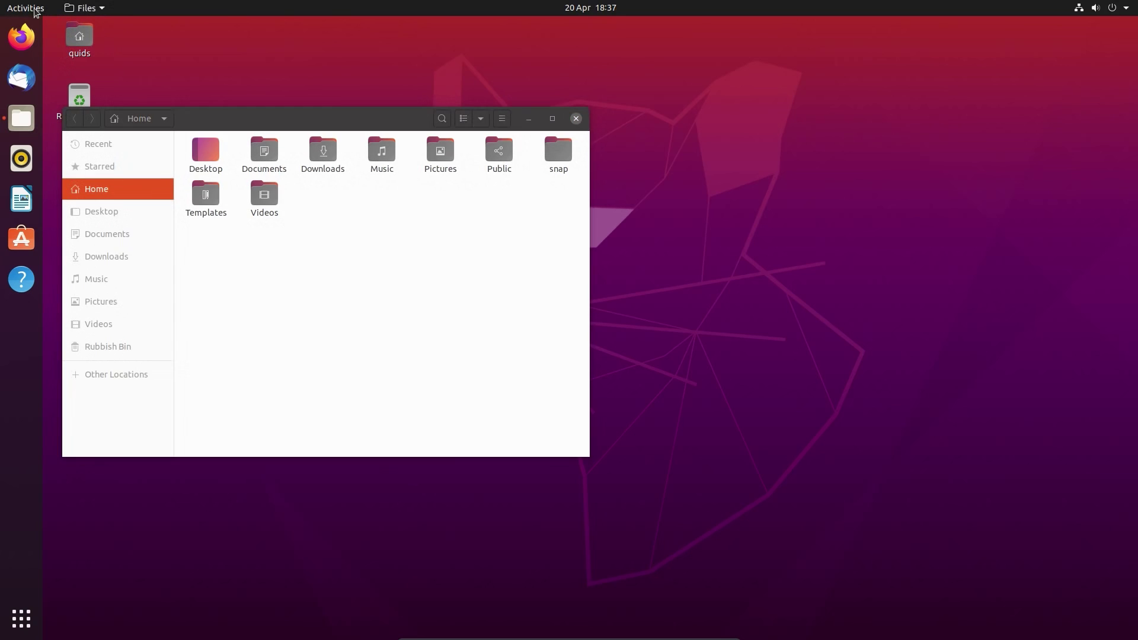
{"action": "left_click", "coordinate": [27, 9]}
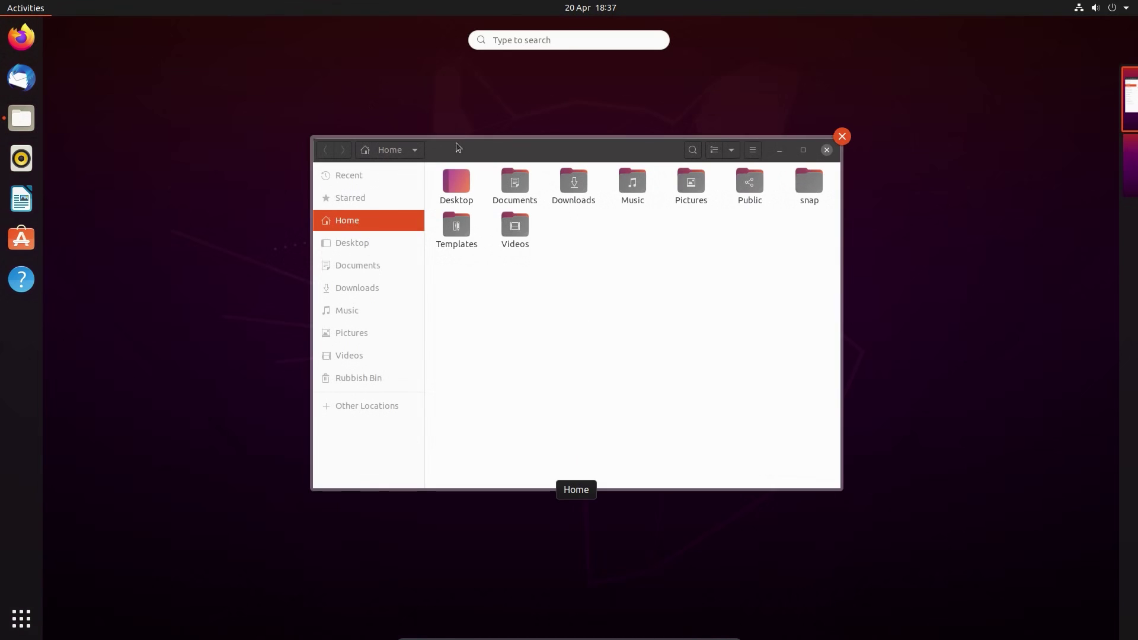
{"action": "left_click_drag", "start_coordinate": [520, 153], "coordinate": [1106, 163]}
{"action": "left_click", "coordinate": [545, 40]}
{"action": "type", "text": "fire"}
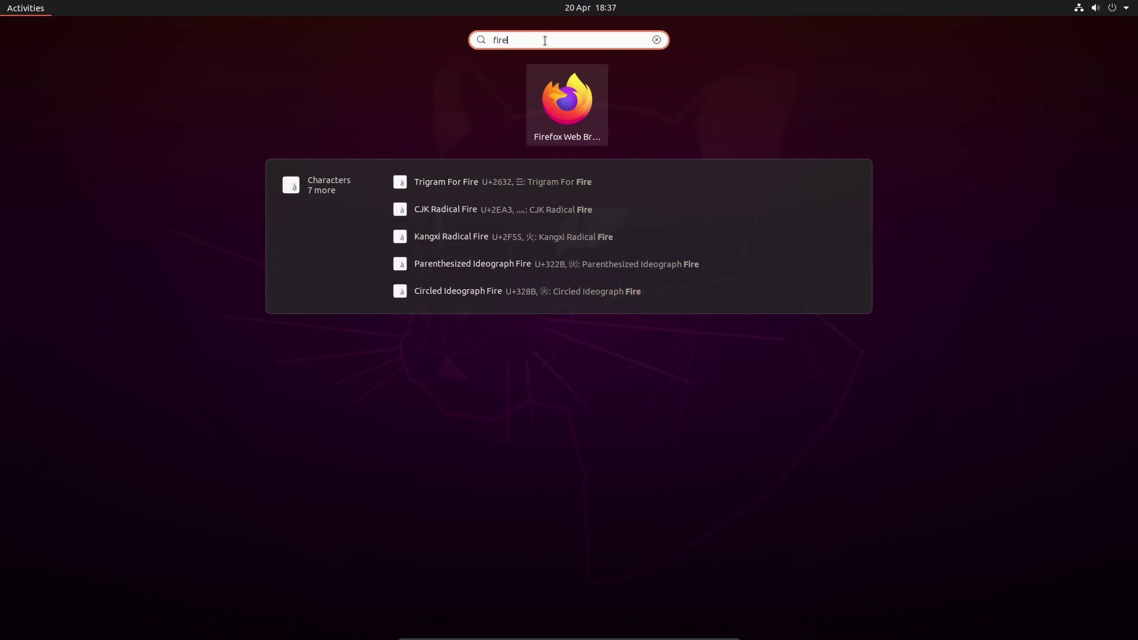
{"action": "left_click", "coordinate": [585, 98]}
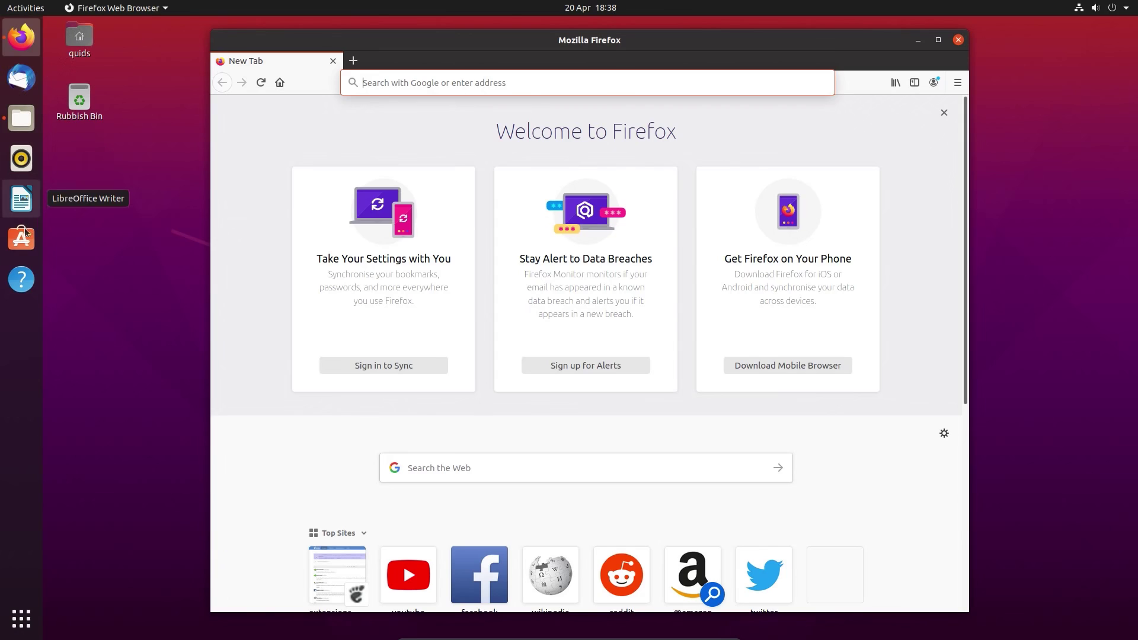
Step: Page through the All applications grid and back, then bring up Firefox using the arrow keys
{"action": "left_click", "coordinate": [25, 625]}
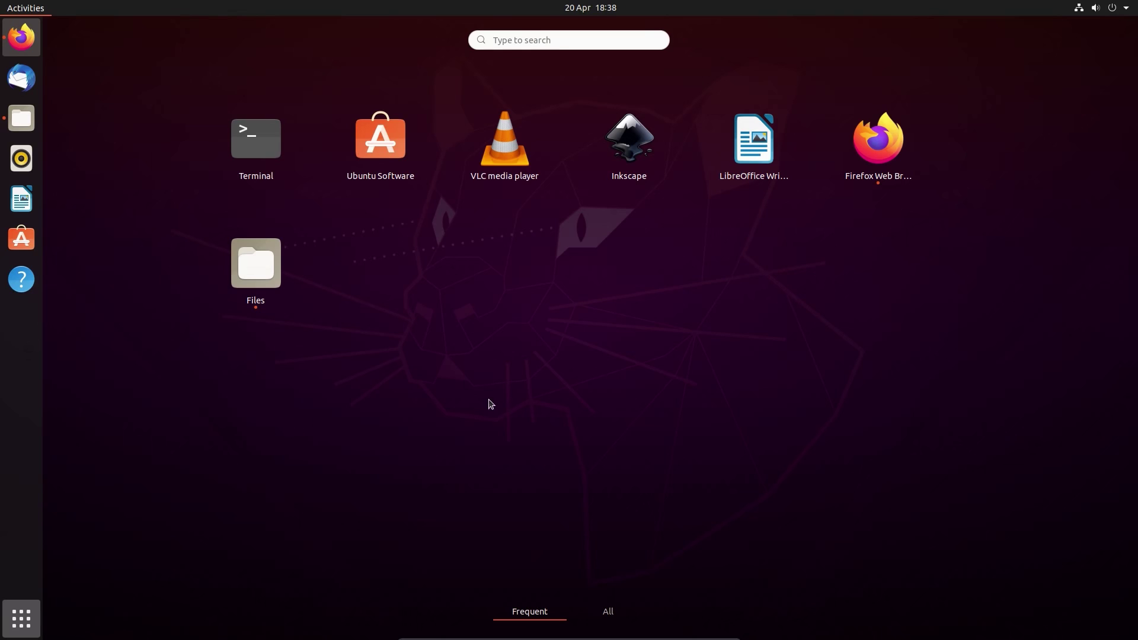
{"action": "left_click", "coordinate": [600, 613]}
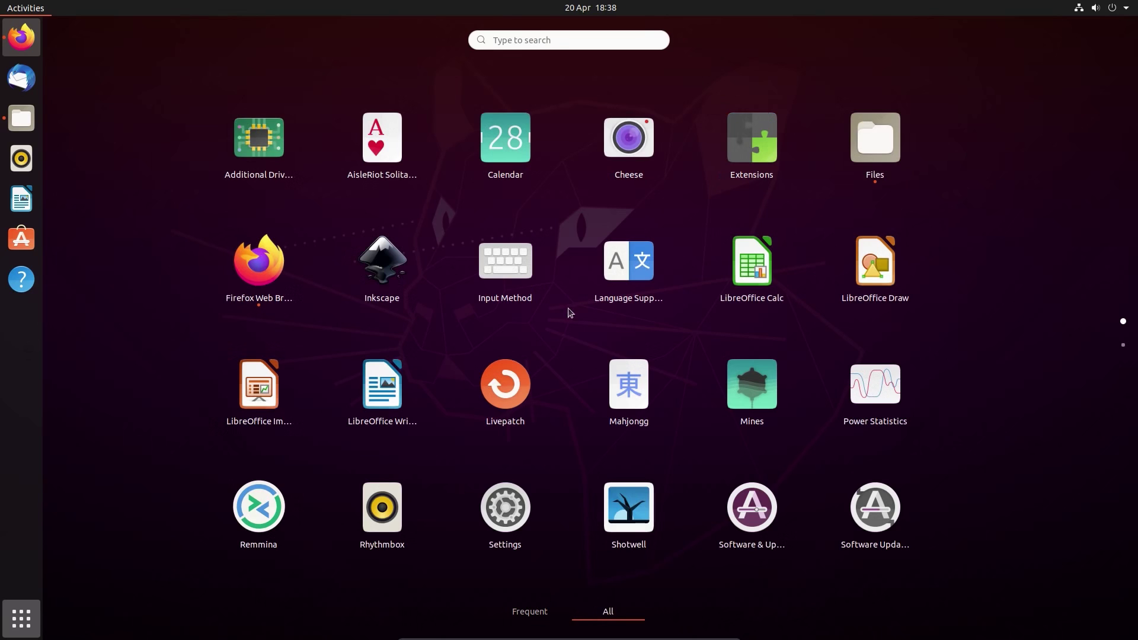
{"action": "scroll", "coordinate": [572, 308], "scroll_direction": "down", "scroll_amount": 1}
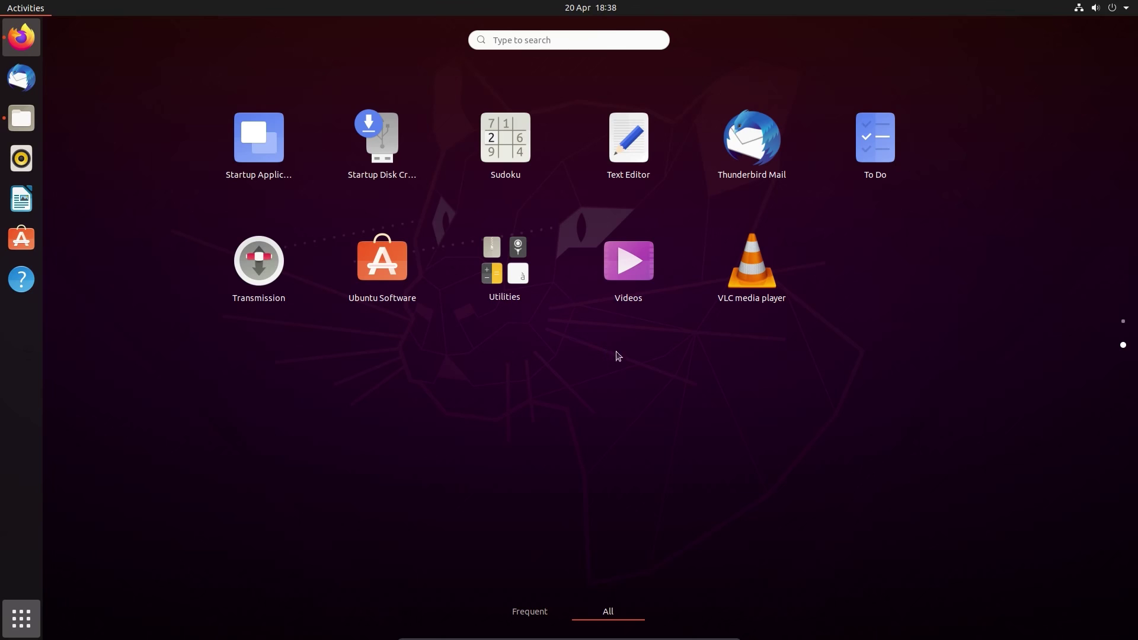
{"action": "left_click", "coordinate": [1123, 322]}
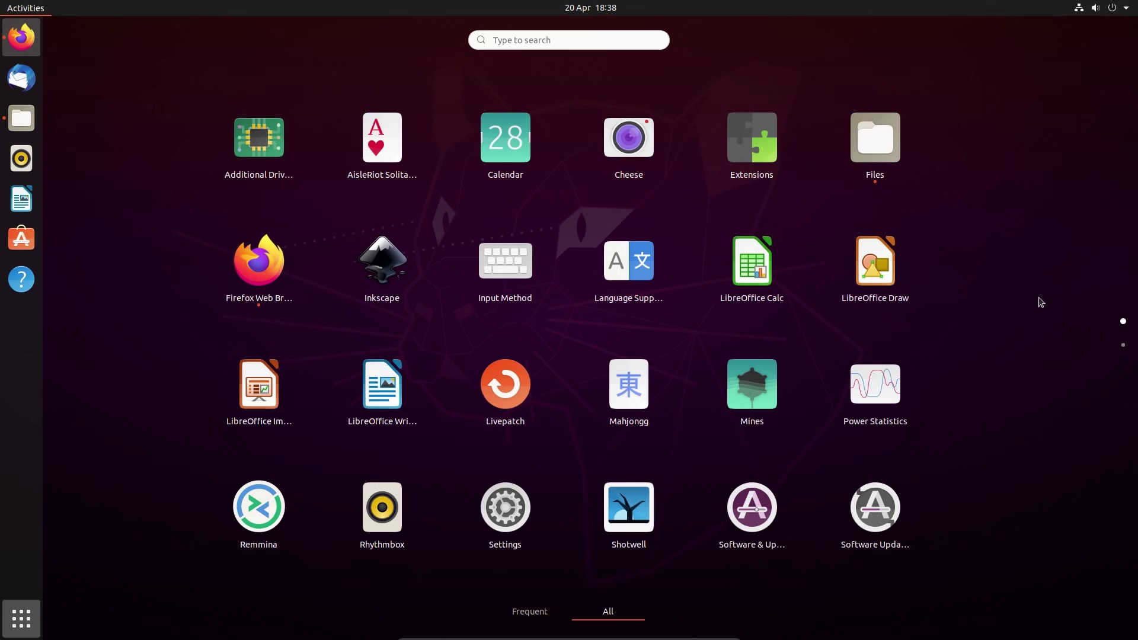
{"action": "key", "text": "Down"}
{"action": "key", "text": "Down"}
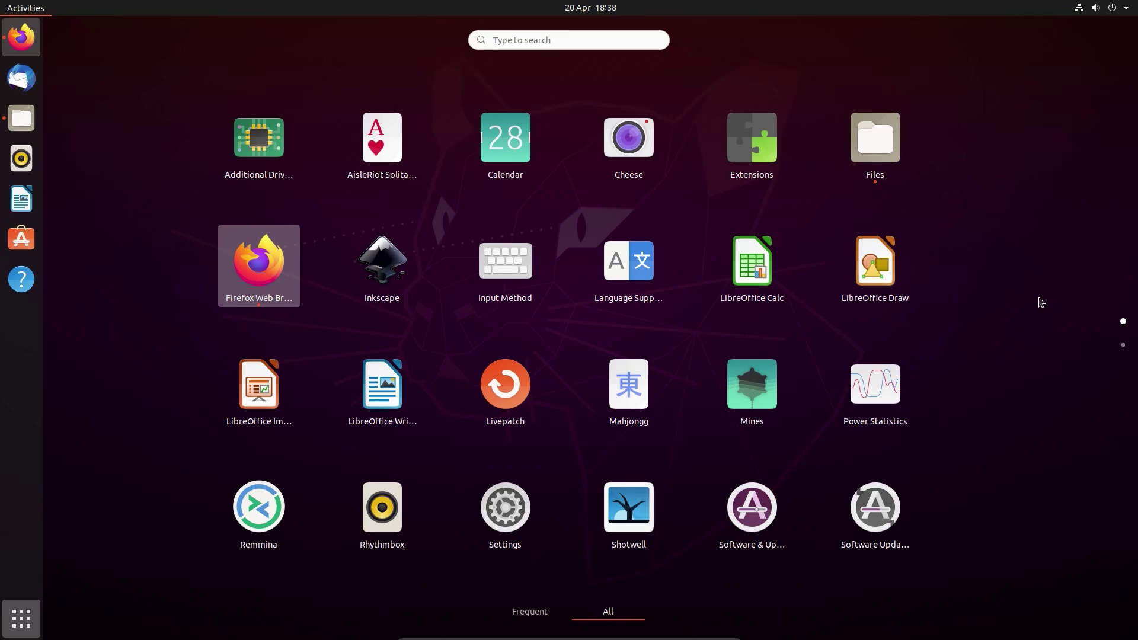
{"action": "key", "text": "Return"}
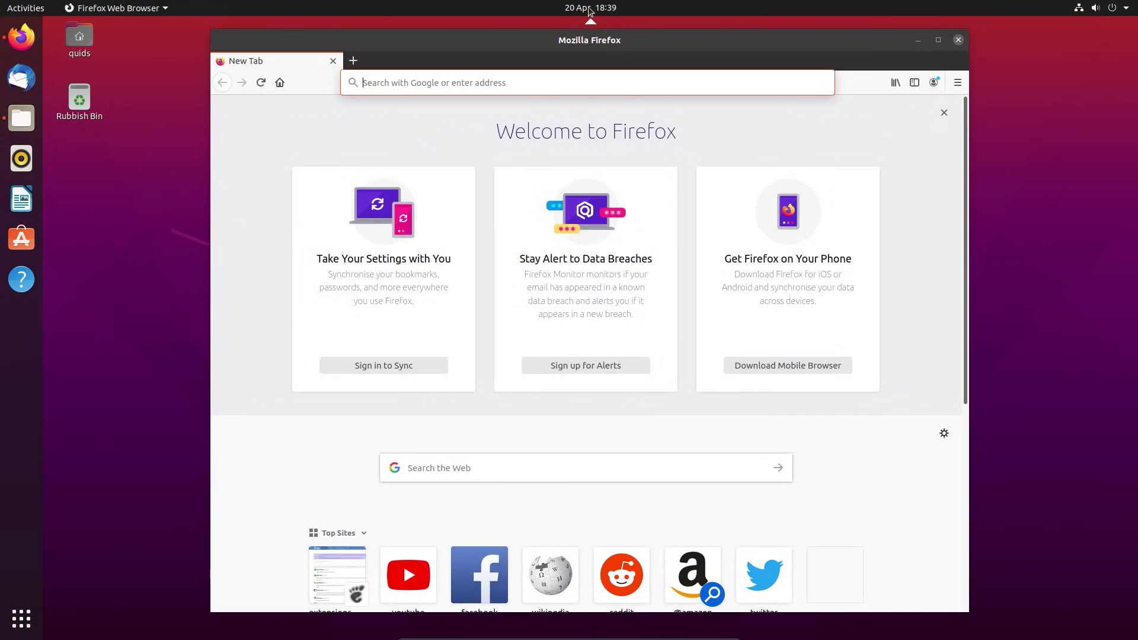
Step: Turn Do Not Disturb on and back off in the calendar and notifications panel
{"action": "left_click", "coordinate": [590, 8]}
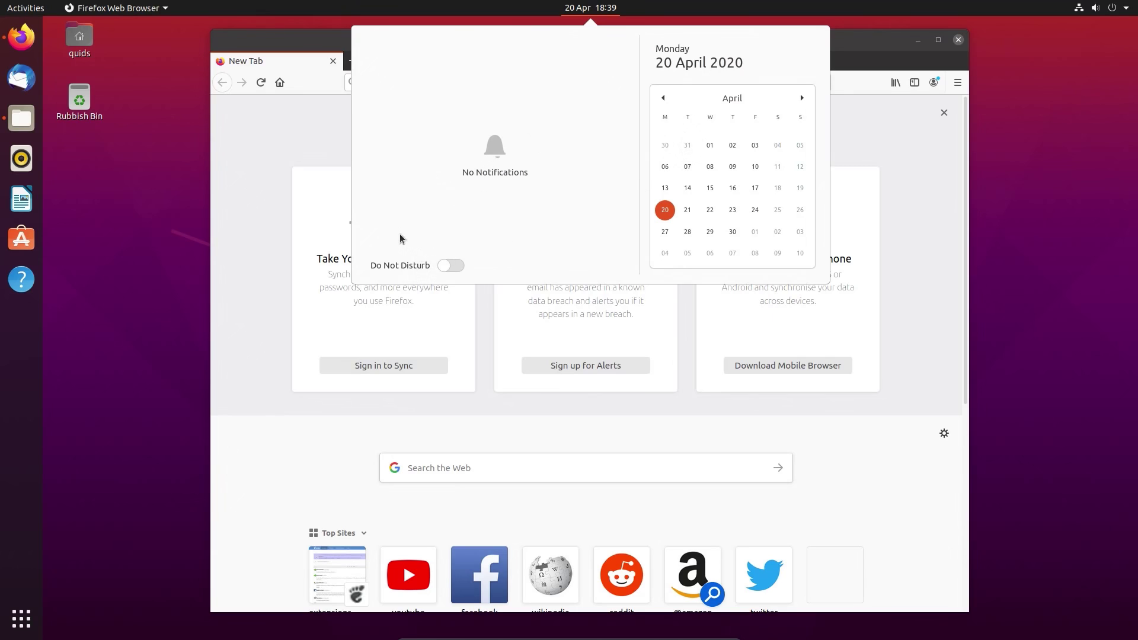
{"action": "left_click", "coordinate": [452, 269]}
{"action": "left_click", "coordinate": [451, 266]}
{"action": "left_click", "coordinate": [783, 18]}
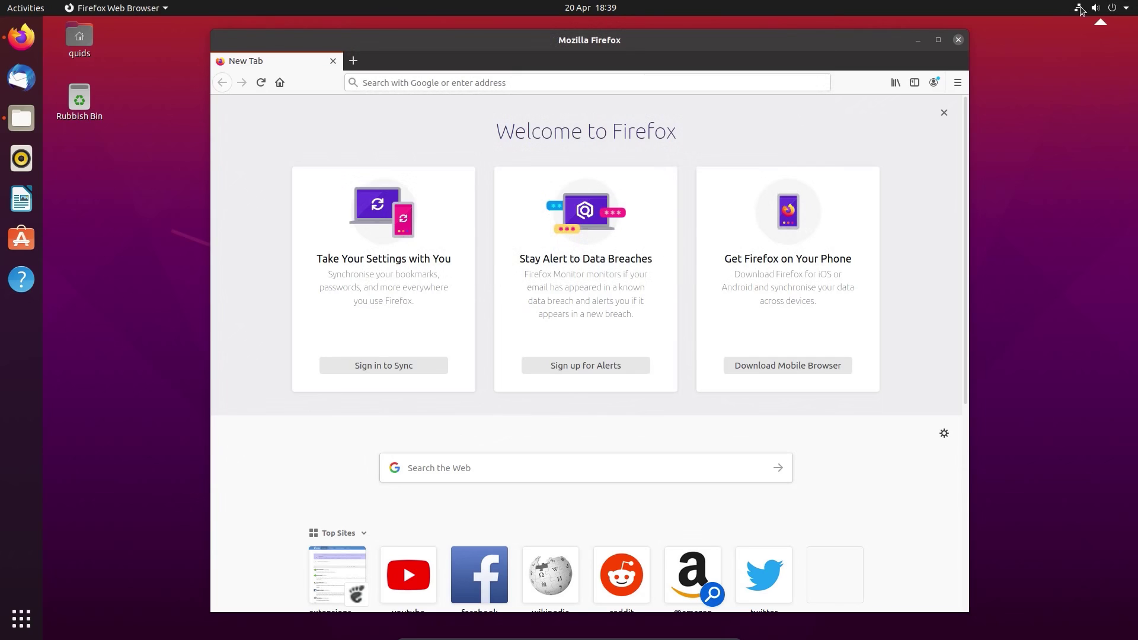
Step: Bring up the Power Off confirmation from the system menu, cancel it, then quit Firefox
{"action": "left_click", "coordinate": [1080, 9]}
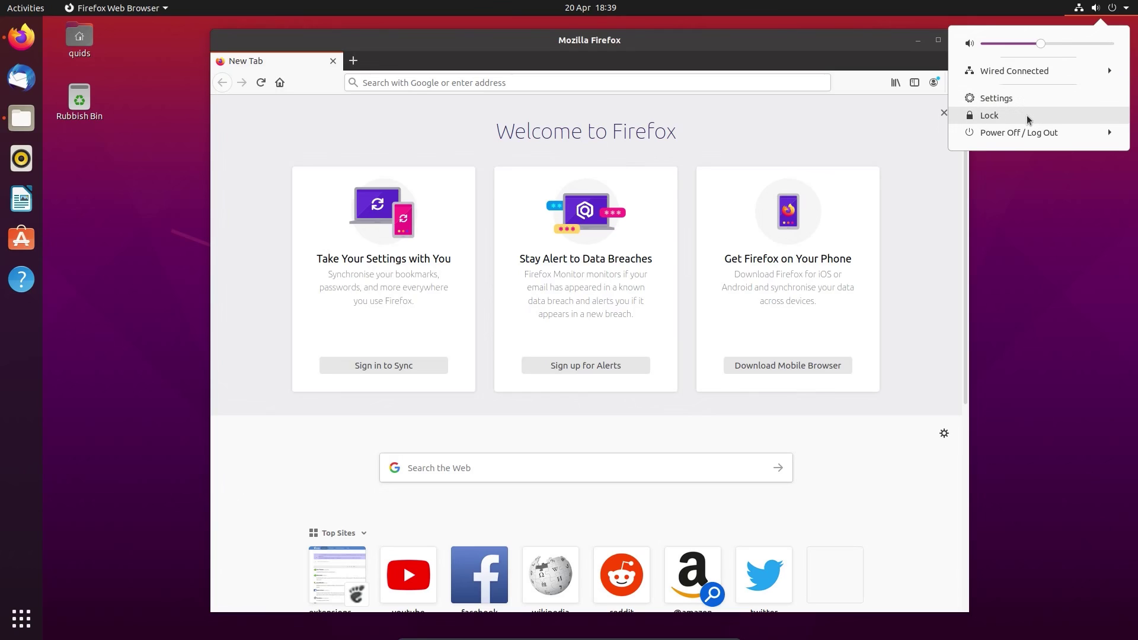
{"action": "left_click", "coordinate": [1028, 134]}
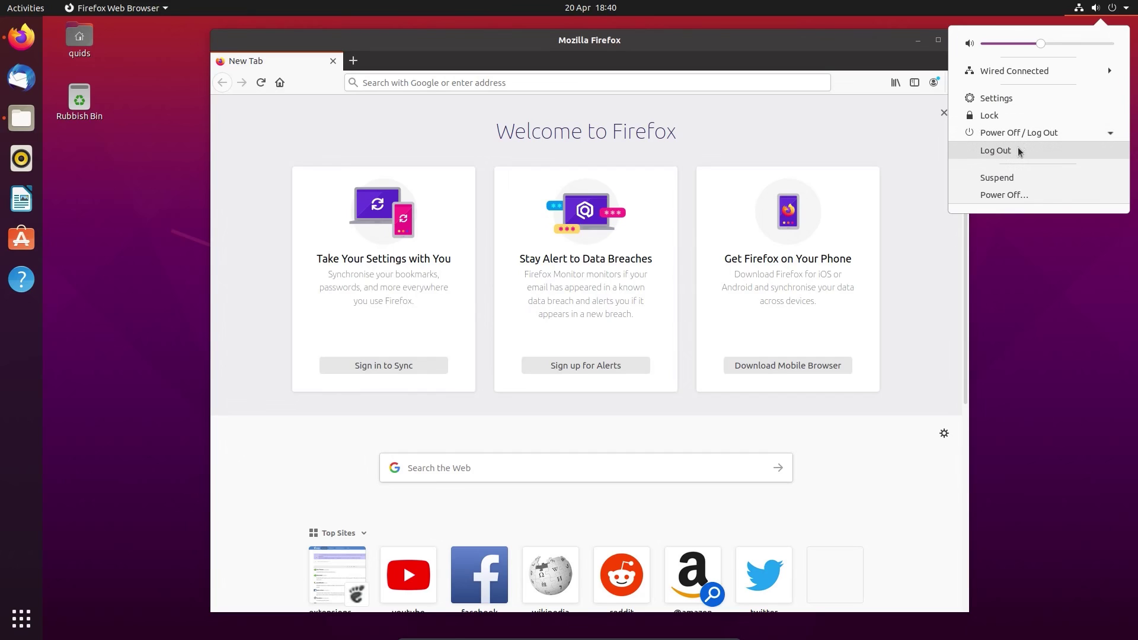
{"action": "left_click", "coordinate": [1014, 194]}
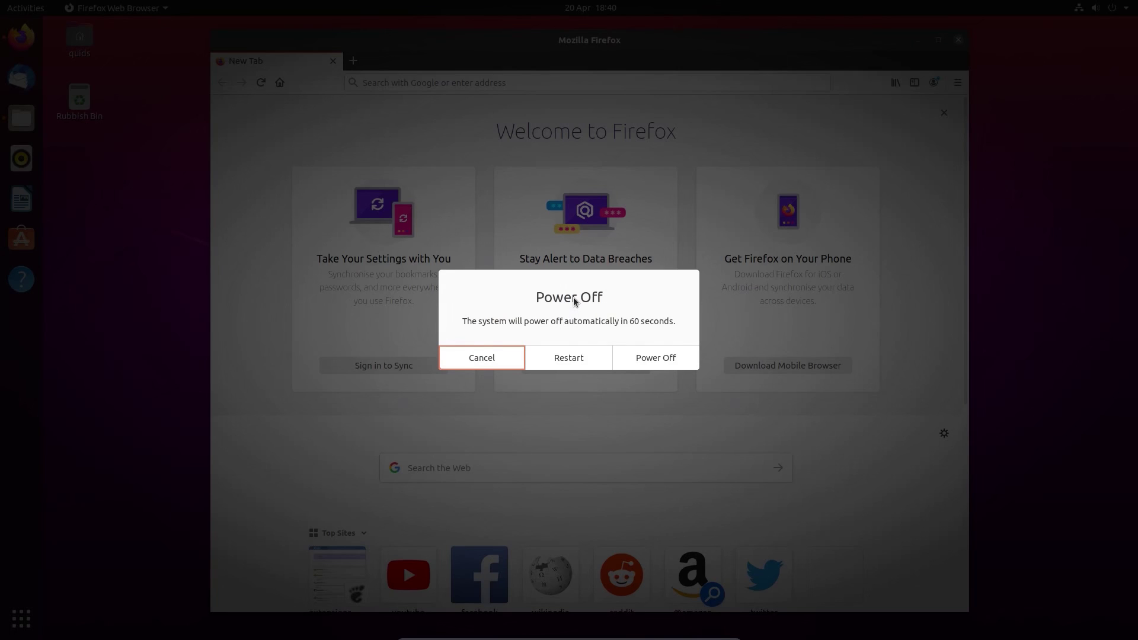
{"action": "key", "text": "Escape"}
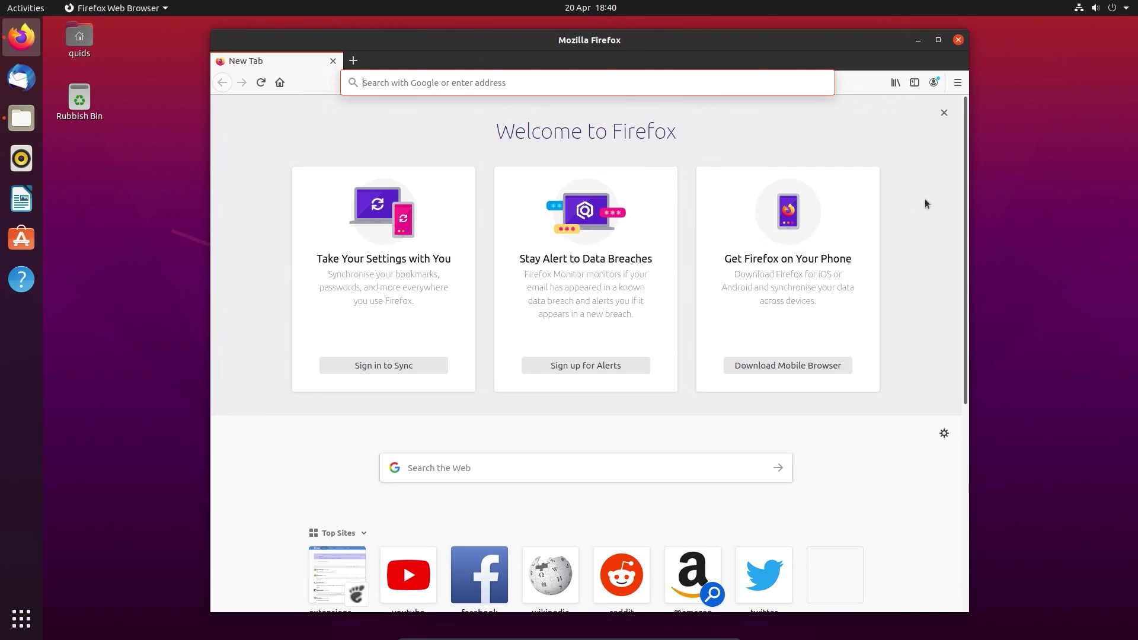
{"action": "key", "text": "ctrl+q"}
Step: Open Settings from the desktop menu and go to the Appearance page
{"action": "right_click", "coordinate": [249, 213]}
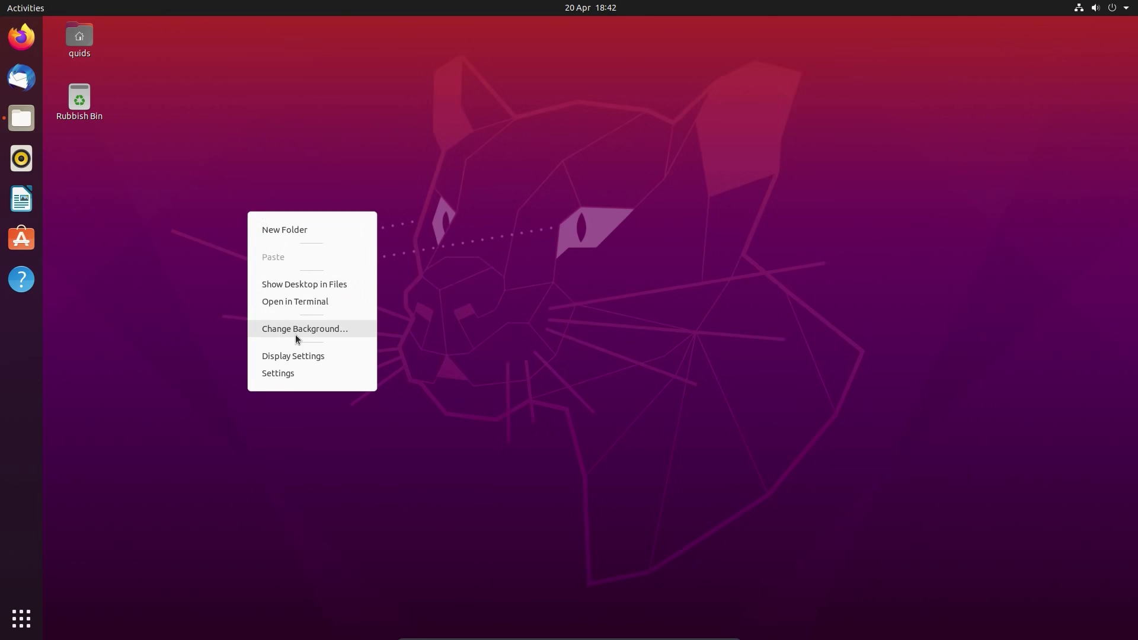
{"action": "left_click", "coordinate": [294, 374]}
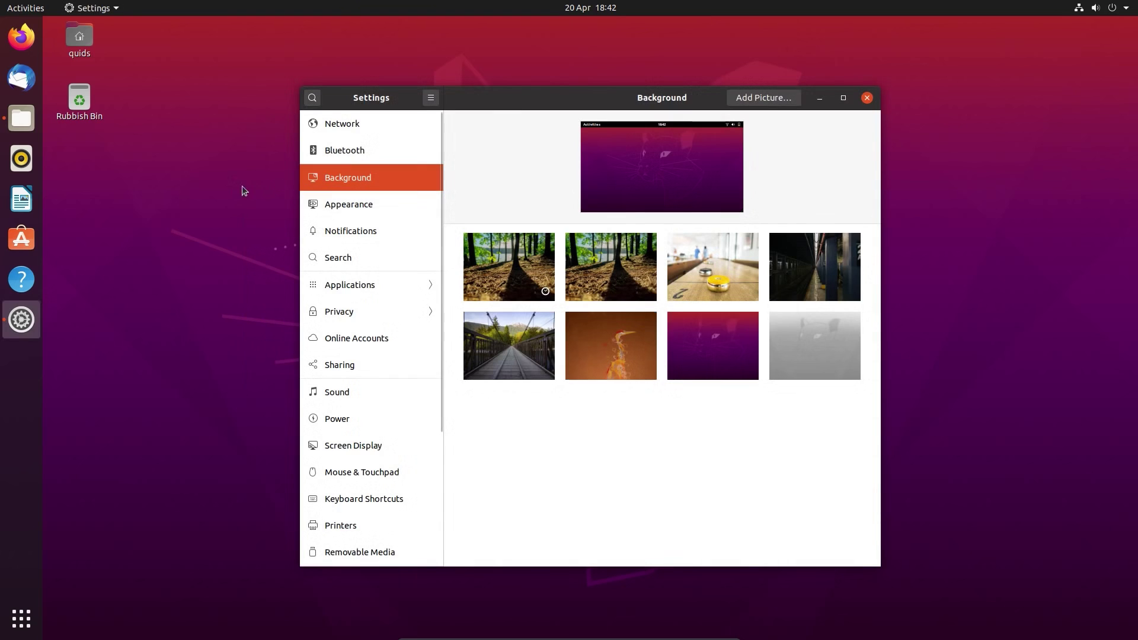
{"action": "right_click", "coordinate": [225, 189]}
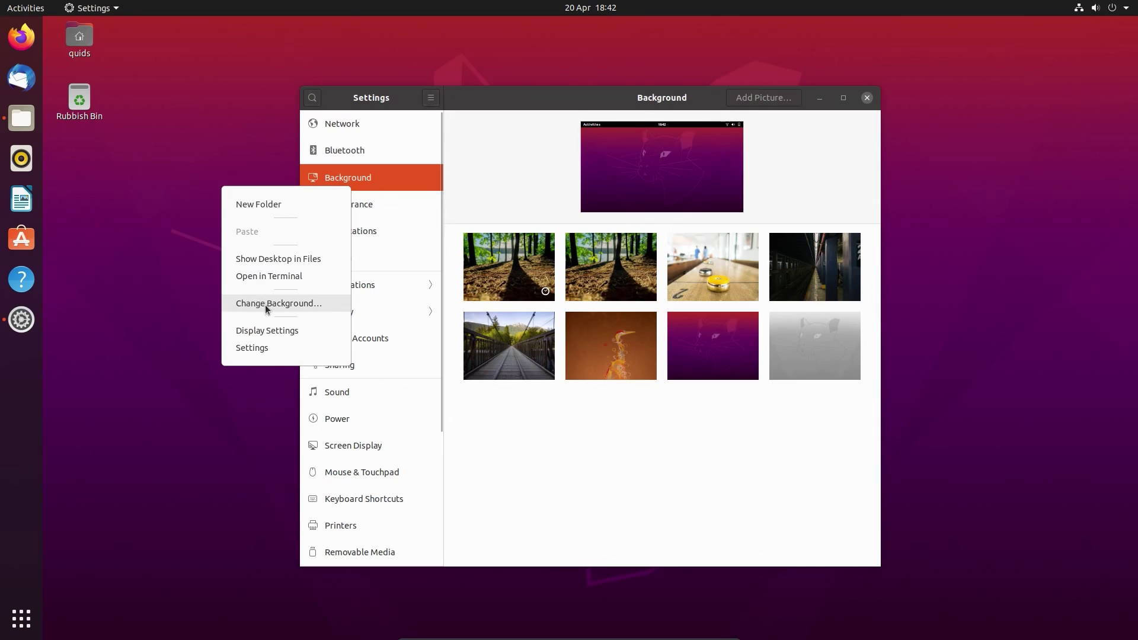
{"action": "left_click", "coordinate": [356, 204]}
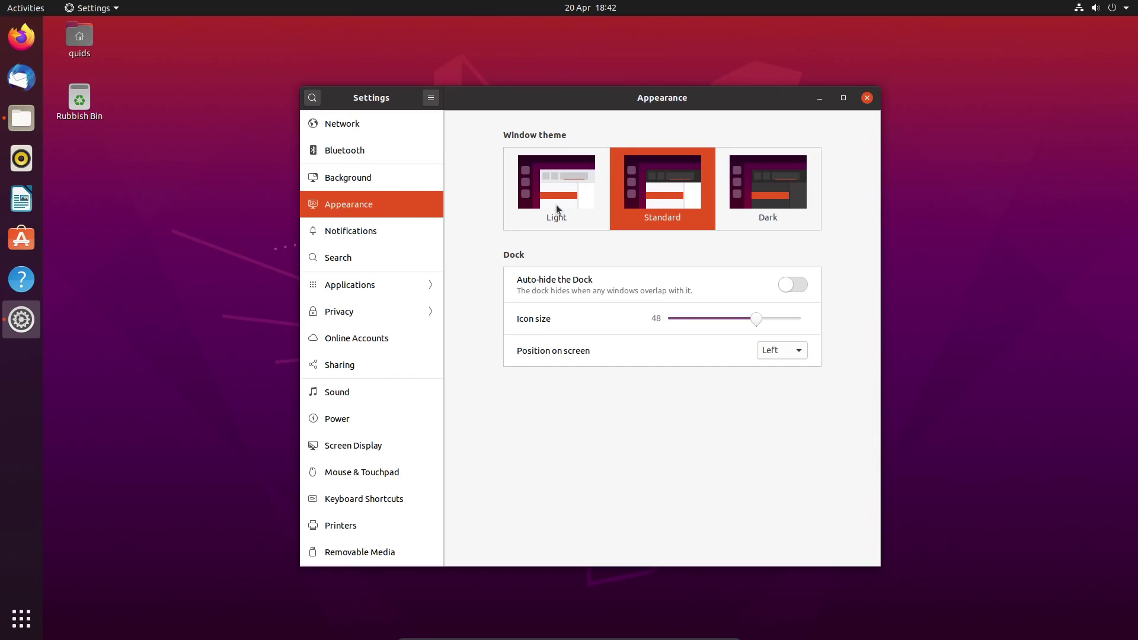
Step: Try the Light and Dark window themes, then return to Standard
{"action": "left_click", "coordinate": [556, 204]}
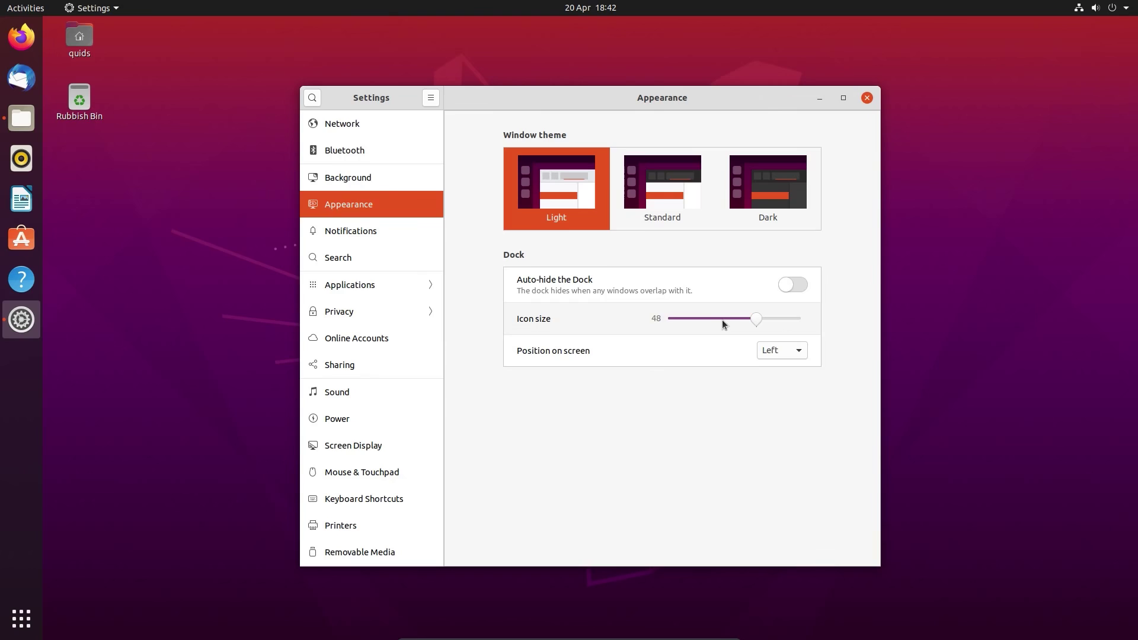
{"action": "left_click", "coordinate": [766, 193]}
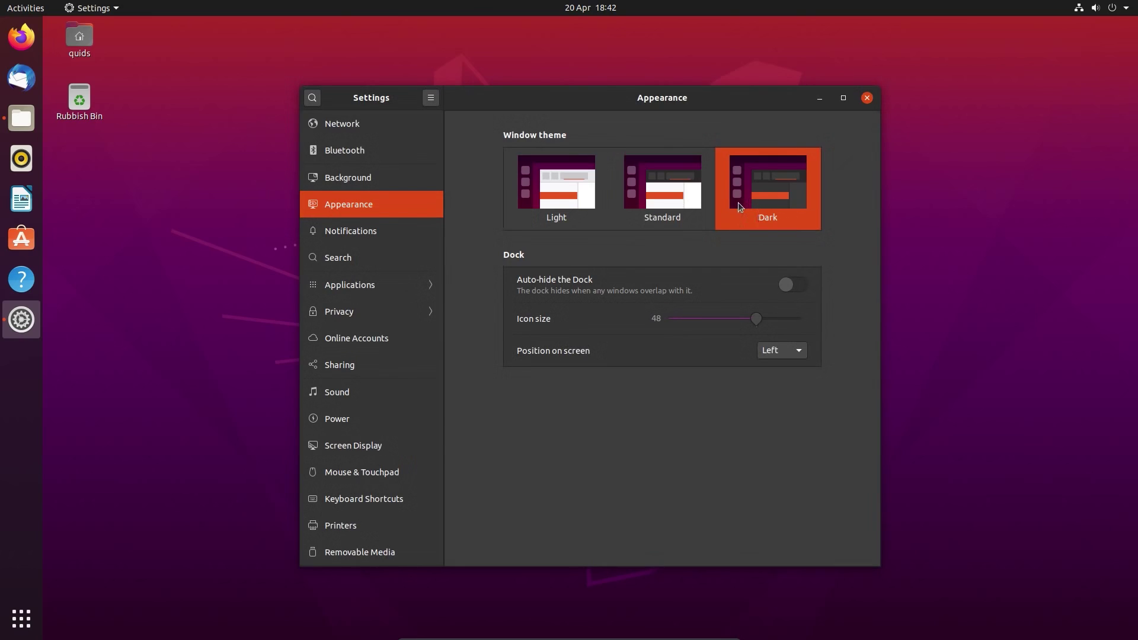
{"action": "left_click", "coordinate": [656, 172]}
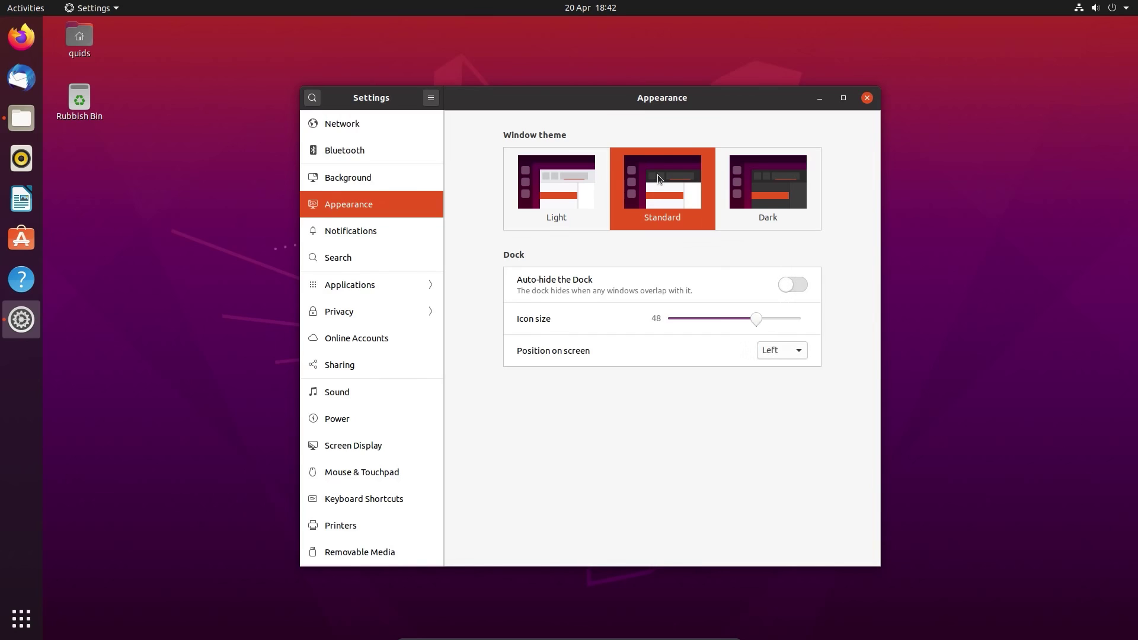
Step: Close Settings, launch the Extensions app, and turn off the Desktop Icons extension
{"action": "key", "text": "ctrl+q"}
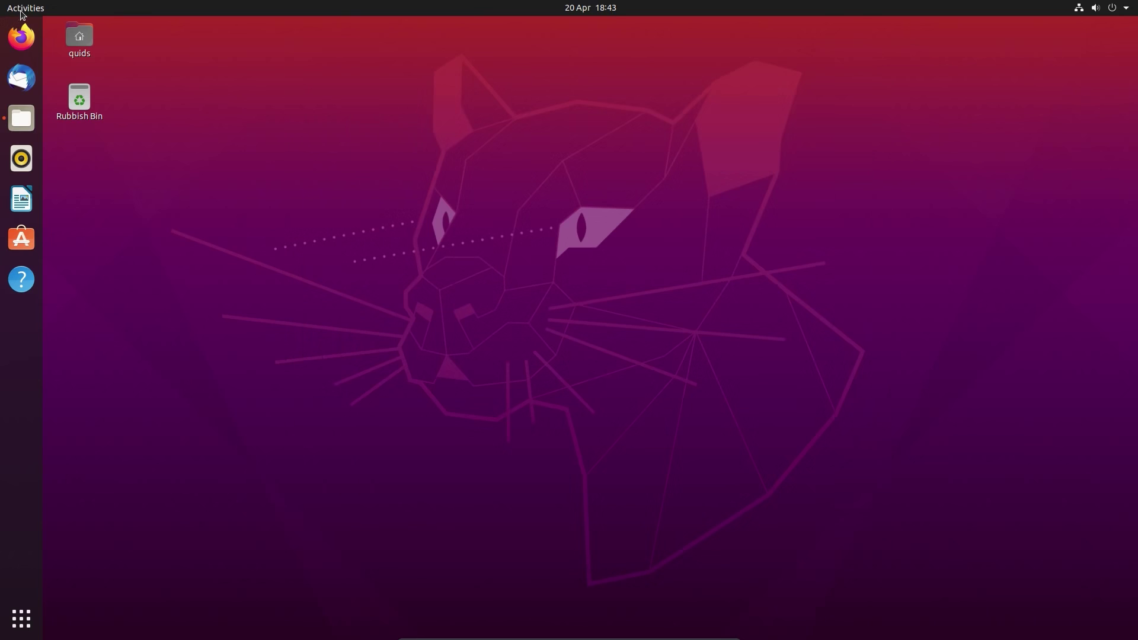
{"action": "left_click", "coordinate": [24, 12]}
{"action": "type", "text": "ex"}
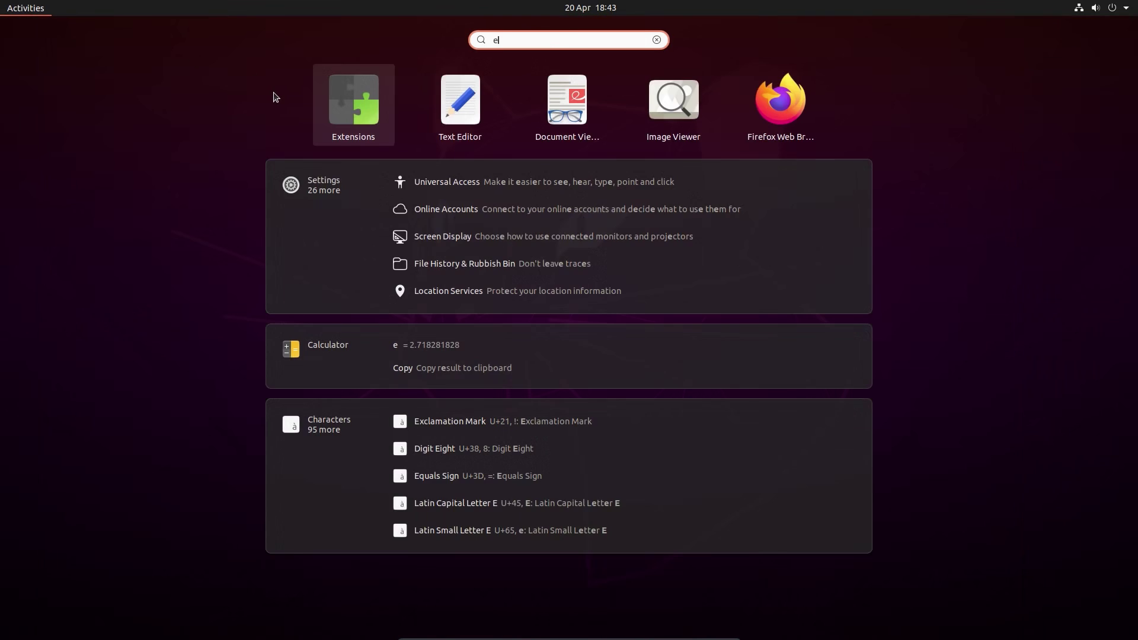
{"action": "left_click", "coordinate": [368, 101]}
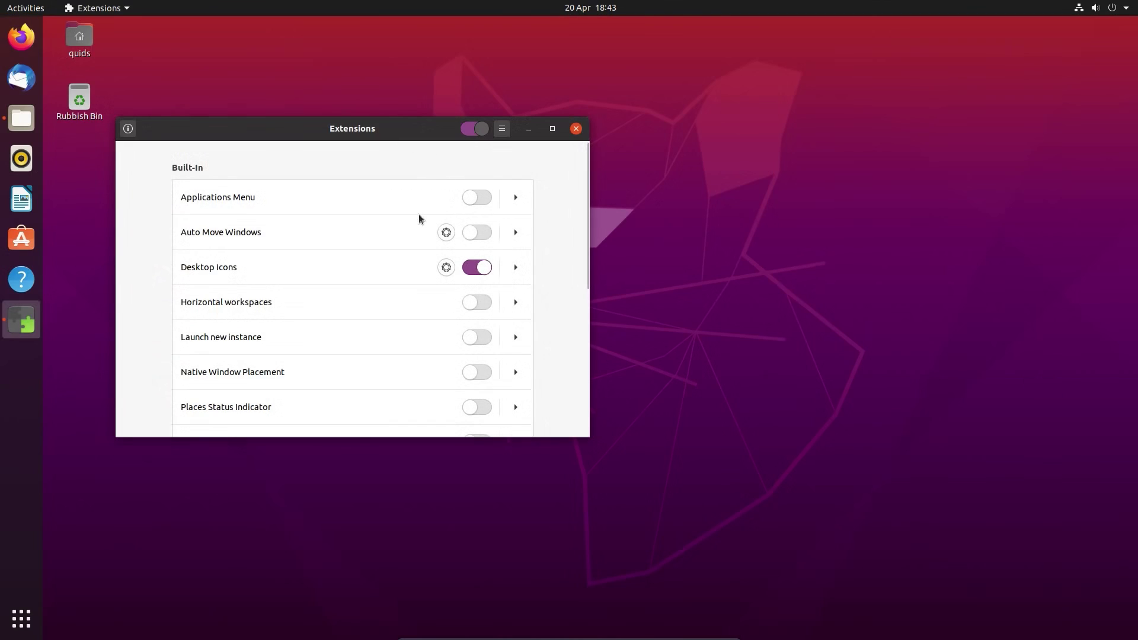
{"action": "scroll", "coordinate": [419, 219], "scroll_direction": "down", "scroll_amount": 1}
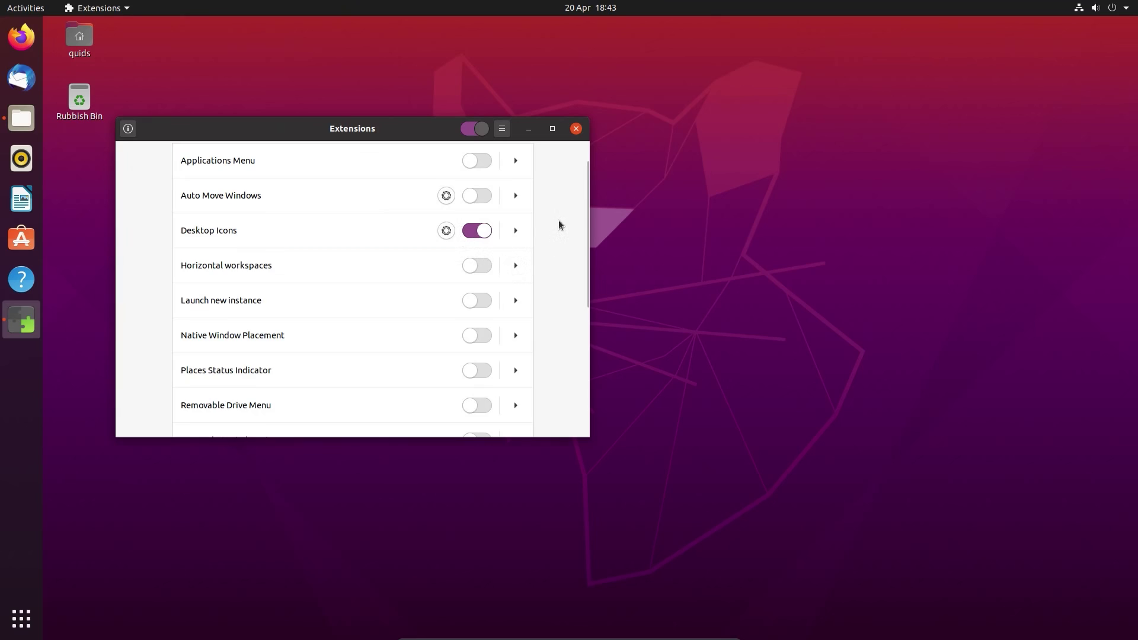
{"action": "scroll", "coordinate": [585, 229], "scroll_direction": "up", "scroll_amount": 1}
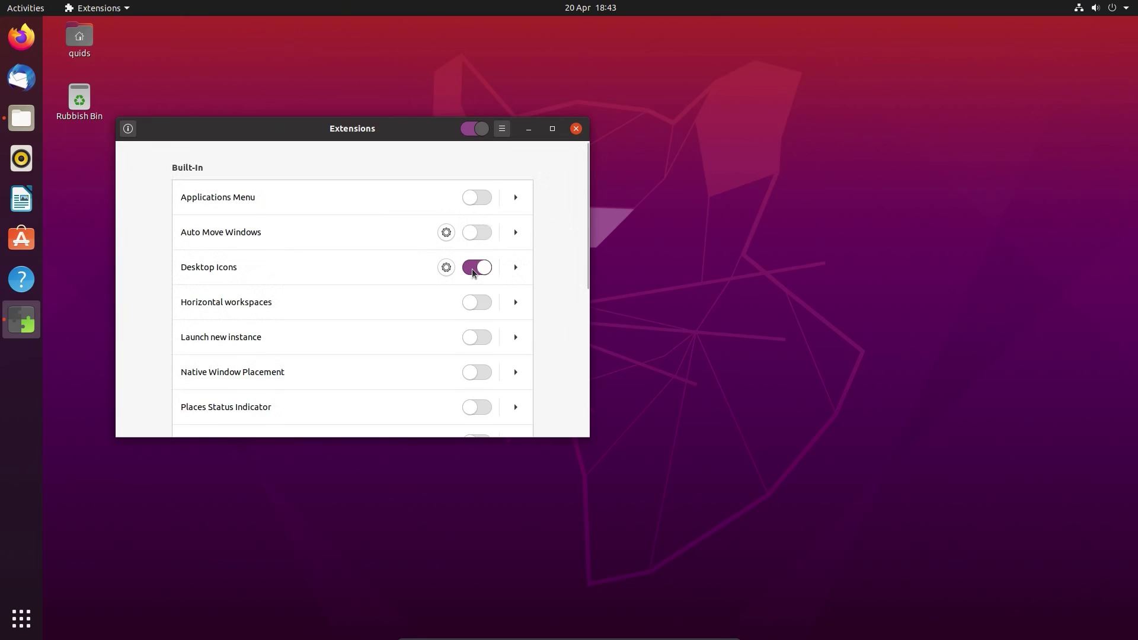
{"action": "left_click", "coordinate": [474, 267]}
Step: Toggle Ubuntu Dock off and back on, then open extensions.gnome.org from the info button
{"action": "left_click_drag", "start_coordinate": [586, 224], "coordinate": [582, 342]}
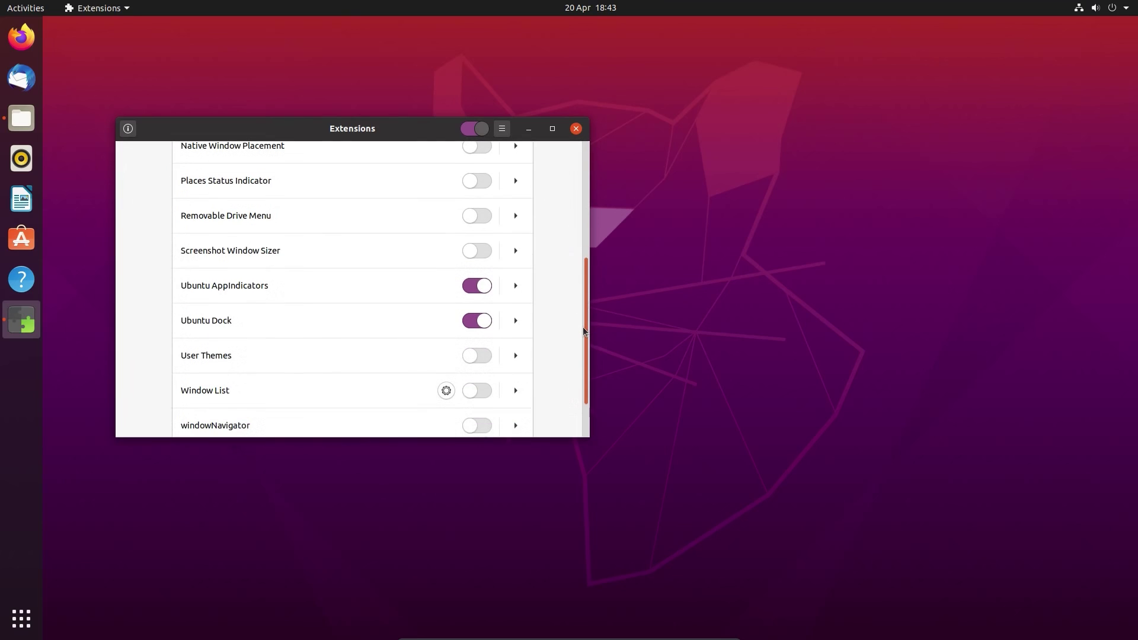
{"action": "left_click", "coordinate": [468, 322]}
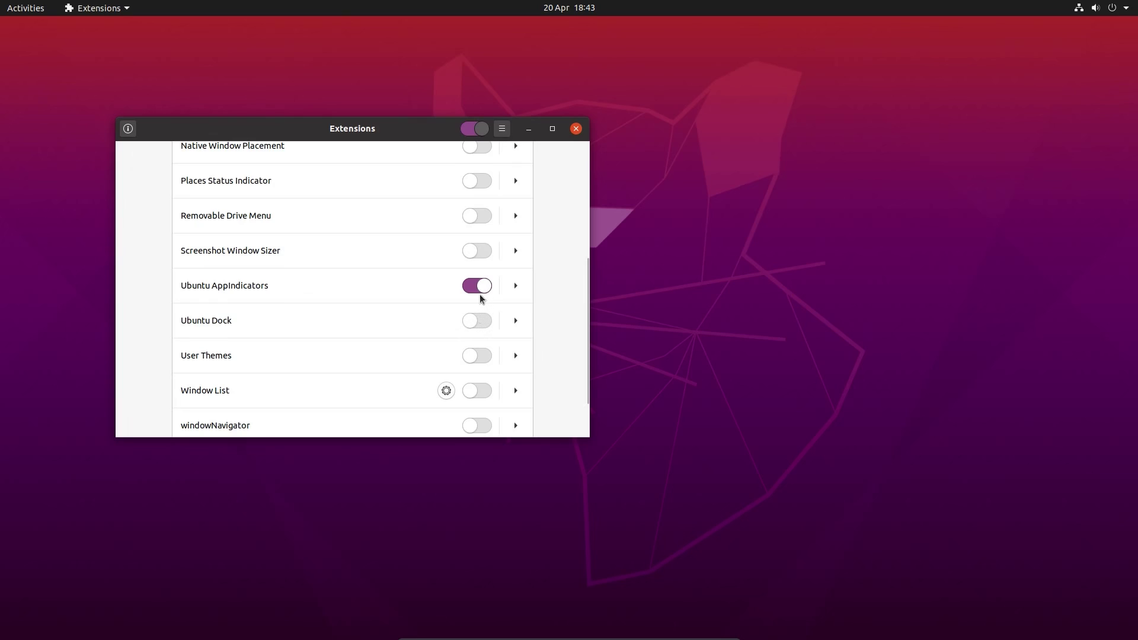
{"action": "left_click", "coordinate": [480, 320]}
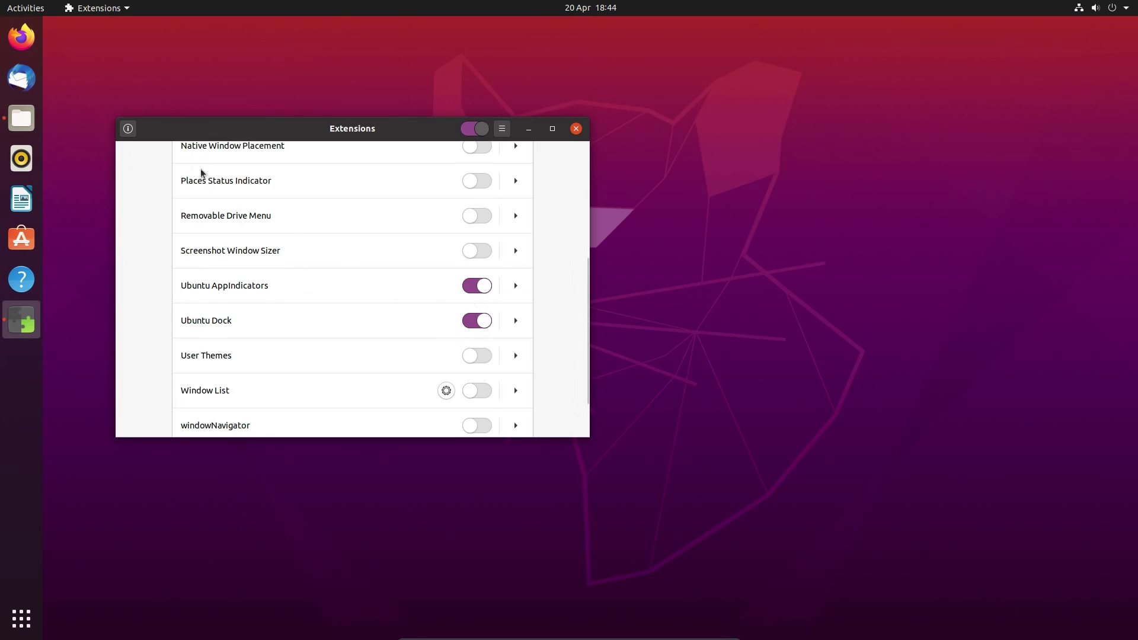
{"action": "left_click", "coordinate": [129, 130]}
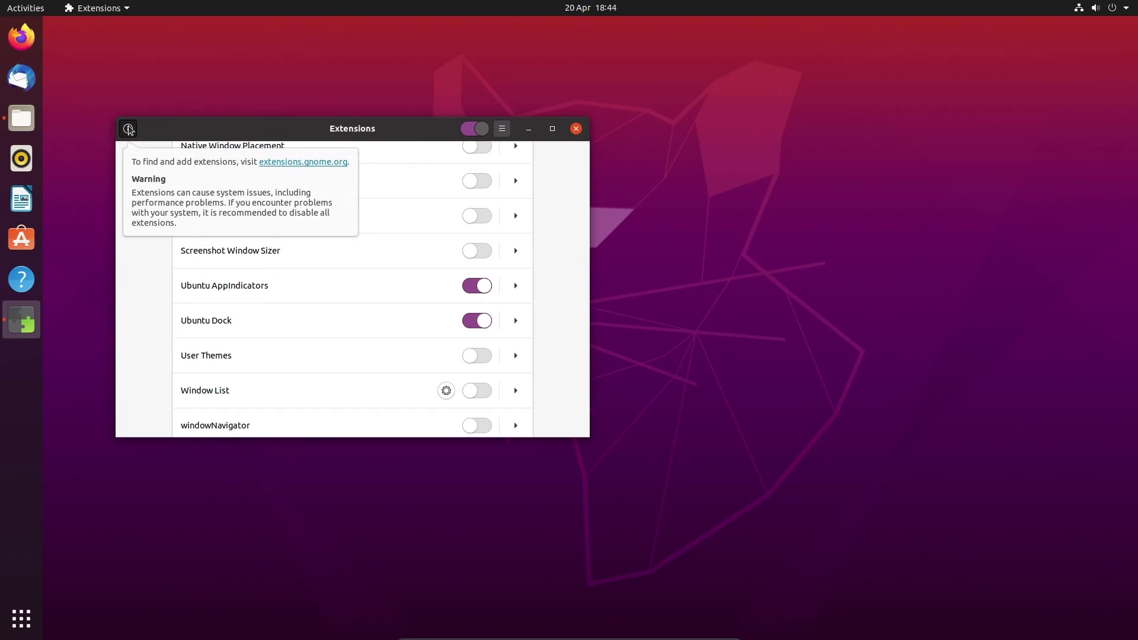
{"action": "left_click", "coordinate": [296, 165]}
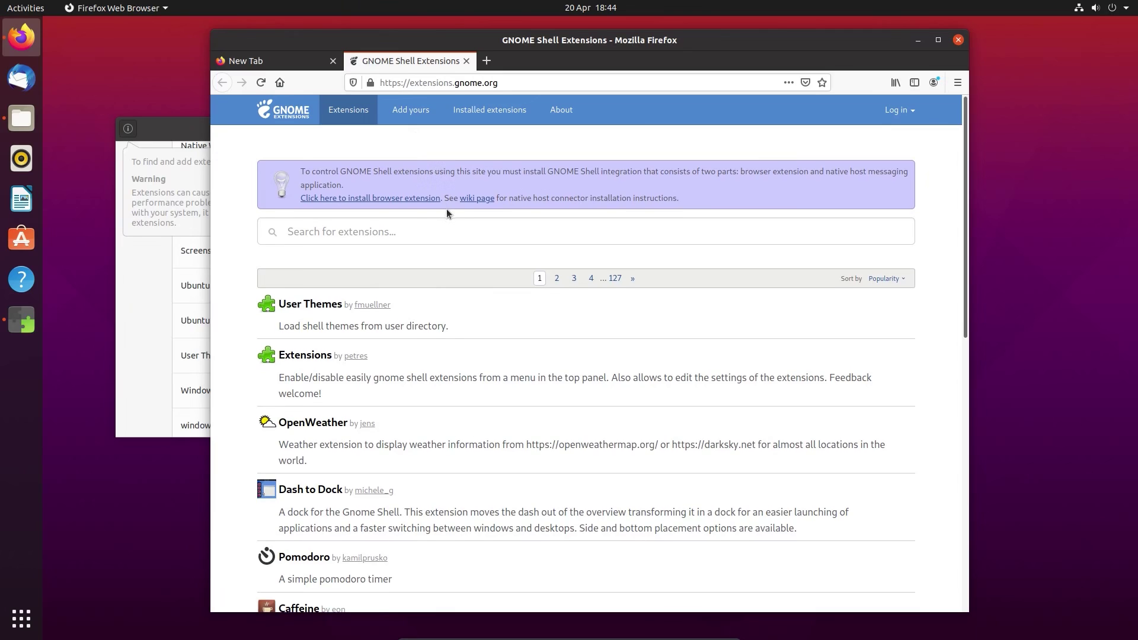
Step: Scroll the extensions.gnome.org list and go to its second page of extensions
{"action": "scroll", "coordinate": [450, 229], "scroll_direction": "down", "scroll_amount": 3}
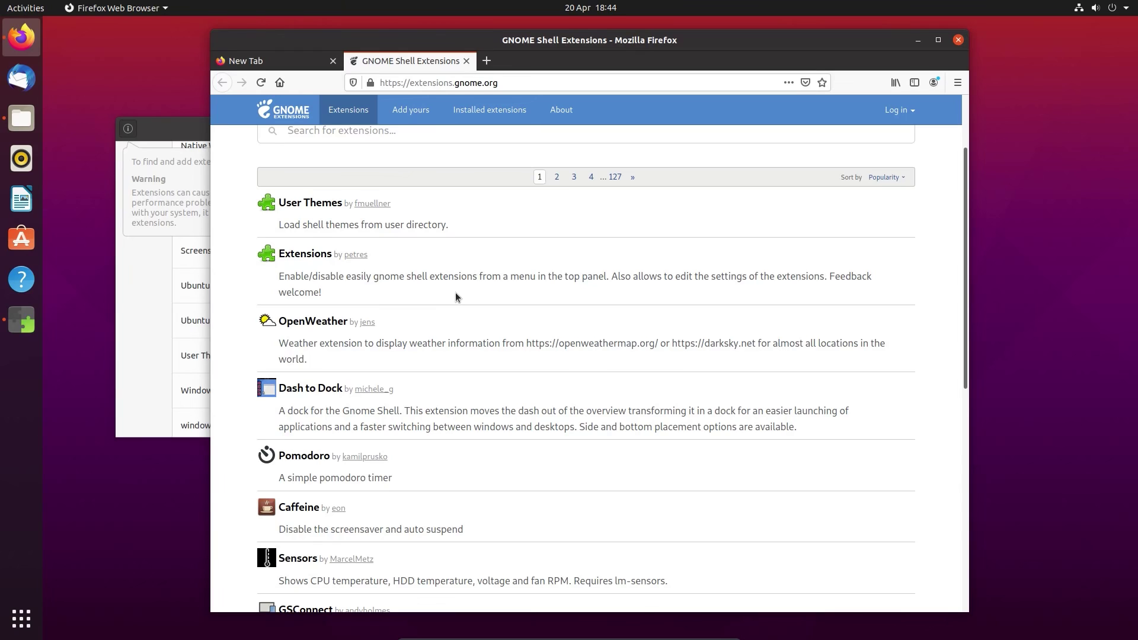
{"action": "scroll", "coordinate": [456, 296], "scroll_direction": "down", "scroll_amount": 3}
{"action": "scroll", "coordinate": [456, 297], "scroll_direction": "down", "scroll_amount": 4}
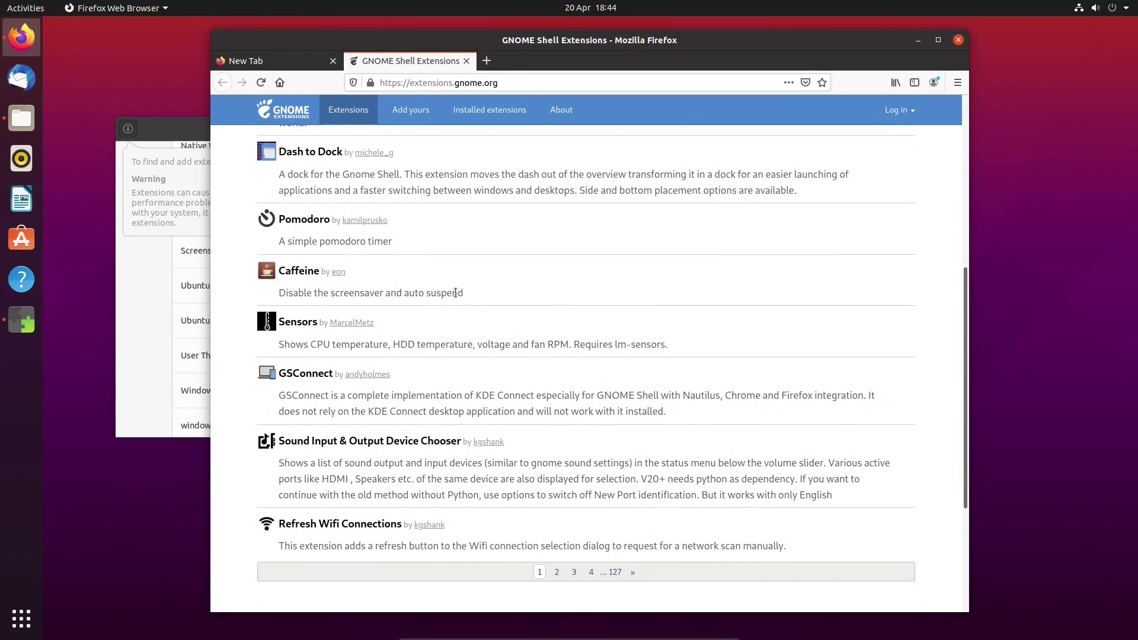
{"action": "scroll", "coordinate": [457, 293], "scroll_direction": "down", "scroll_amount": 4}
{"action": "left_click", "coordinate": [557, 437]}
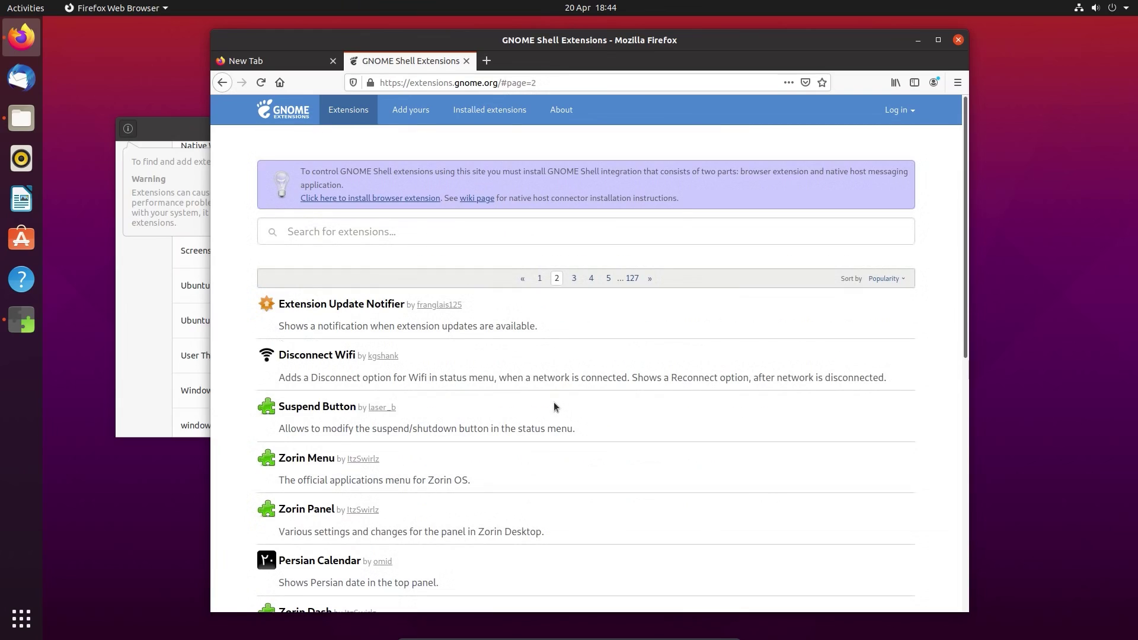
{"action": "scroll", "coordinate": [556, 407], "scroll_direction": "down", "scroll_amount": 4}
{"action": "scroll", "coordinate": [553, 402], "scroll_direction": "down", "scroll_amount": 3}
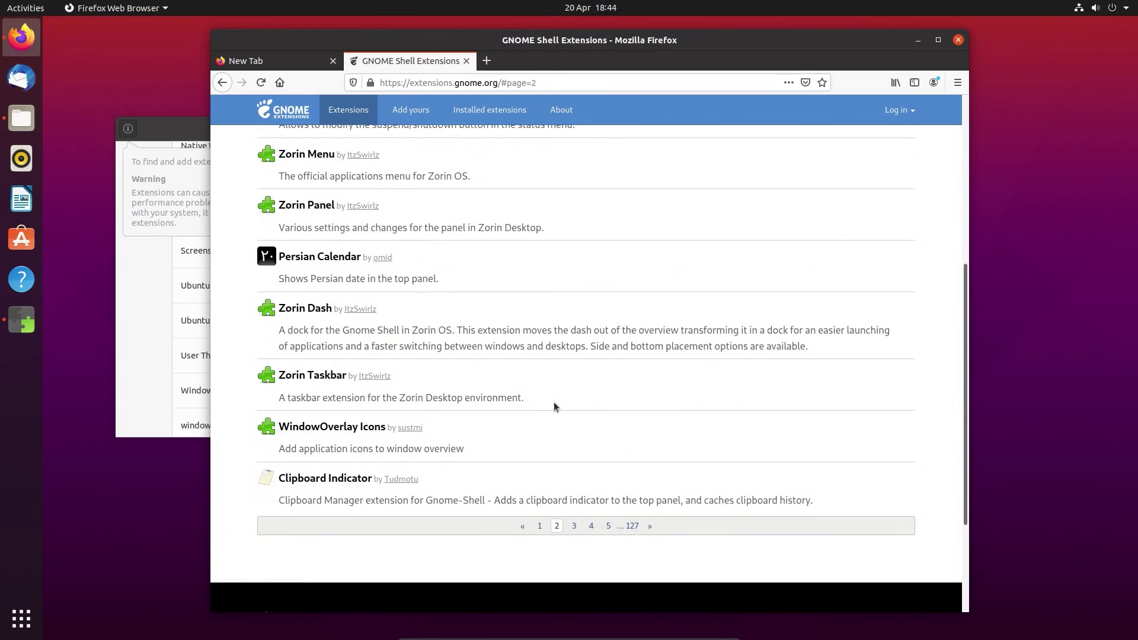
Step: Launch GNOME Tweaks by searching 'twea'
{"action": "mouse_move", "coordinate": [1, 1]}
{"action": "type", "text": "twea"}
{"action": "key", "text": "Return"}
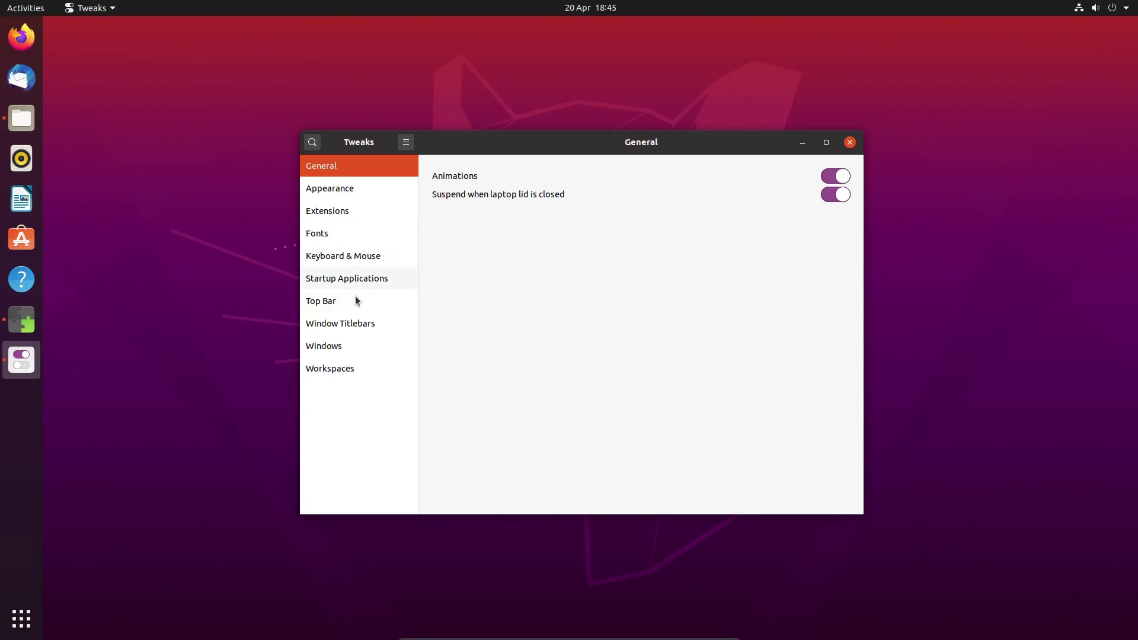
Step: Set Window Titlebars placement to Left in Tweaks, then open the Documents folder in Files
{"action": "left_click", "coordinate": [351, 328]}
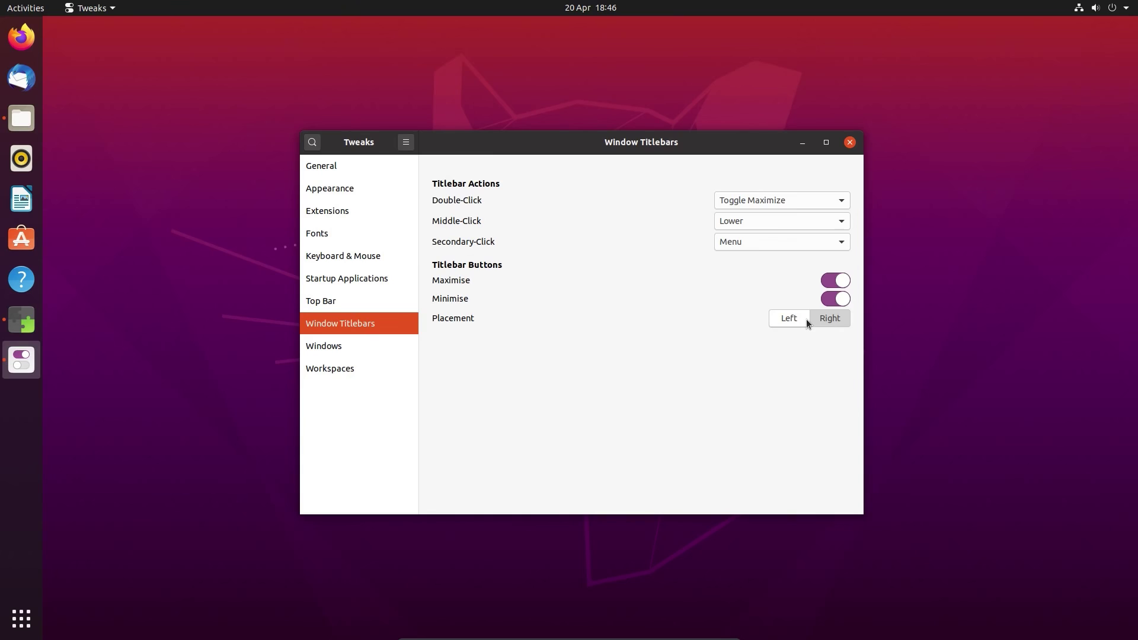
{"action": "left_click", "coordinate": [792, 319]}
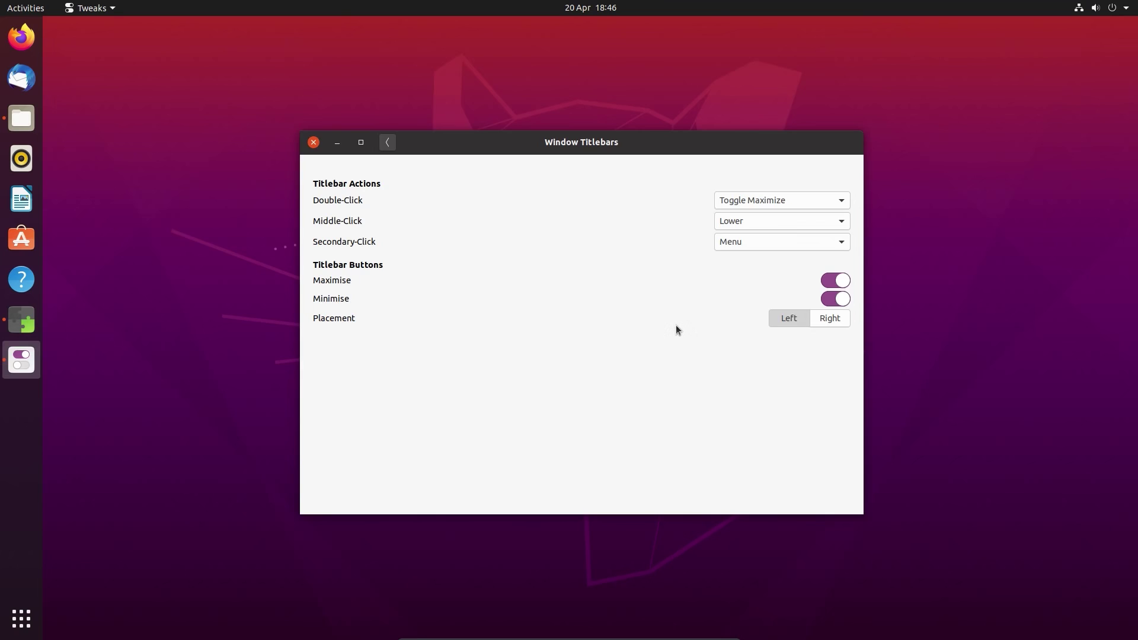
{"action": "left_click", "coordinate": [387, 143]}
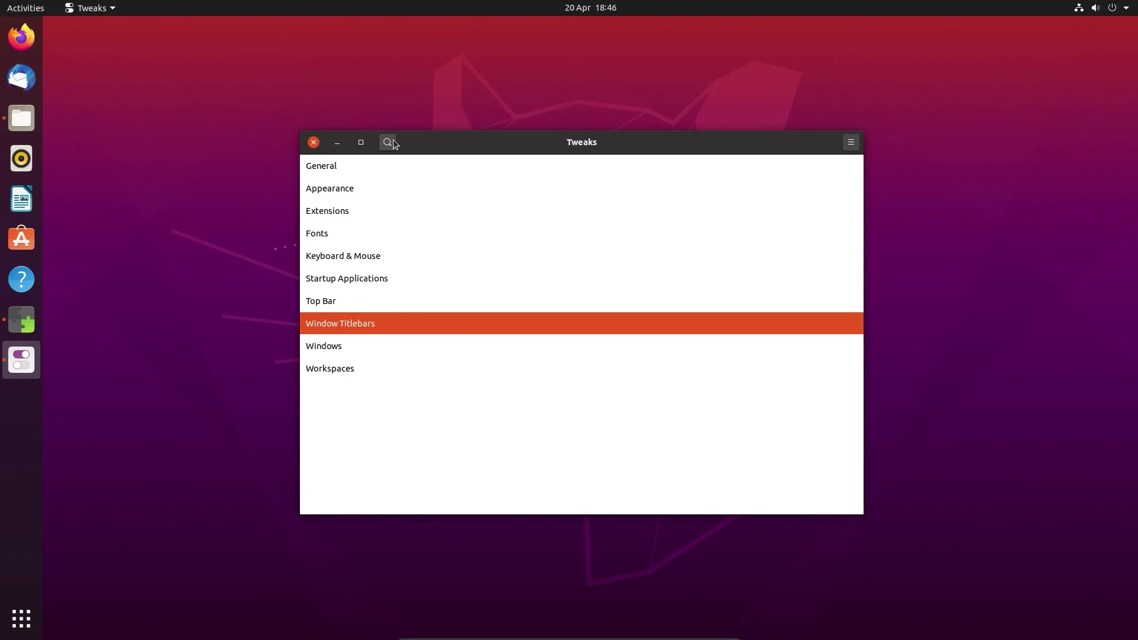
{"action": "left_click", "coordinate": [22, 119]}
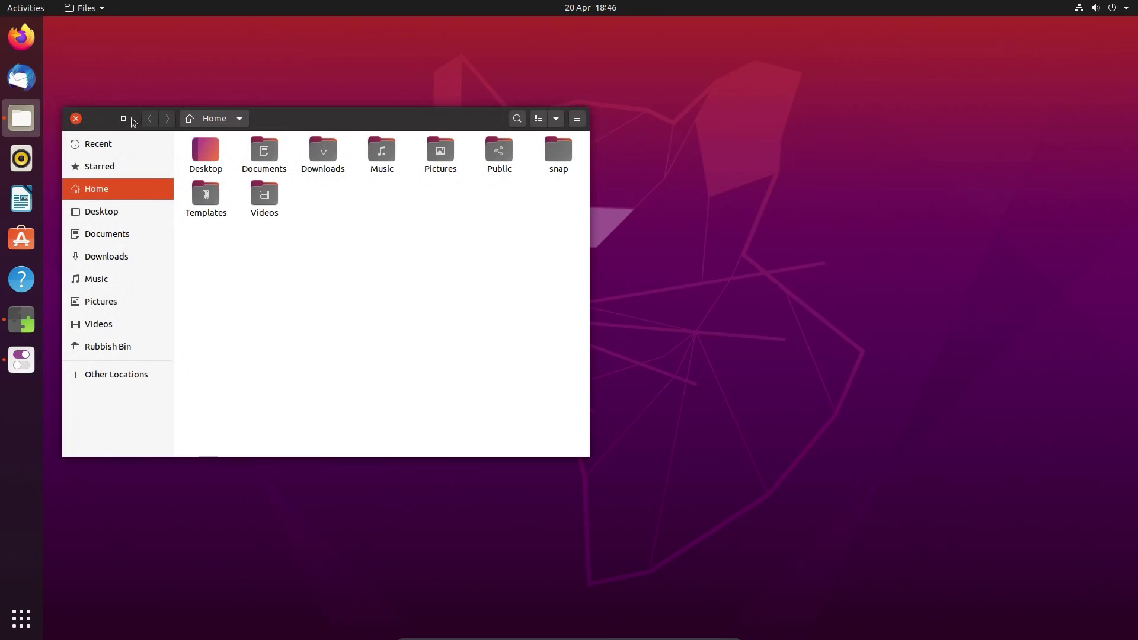
{"action": "double_click", "coordinate": [264, 155]}
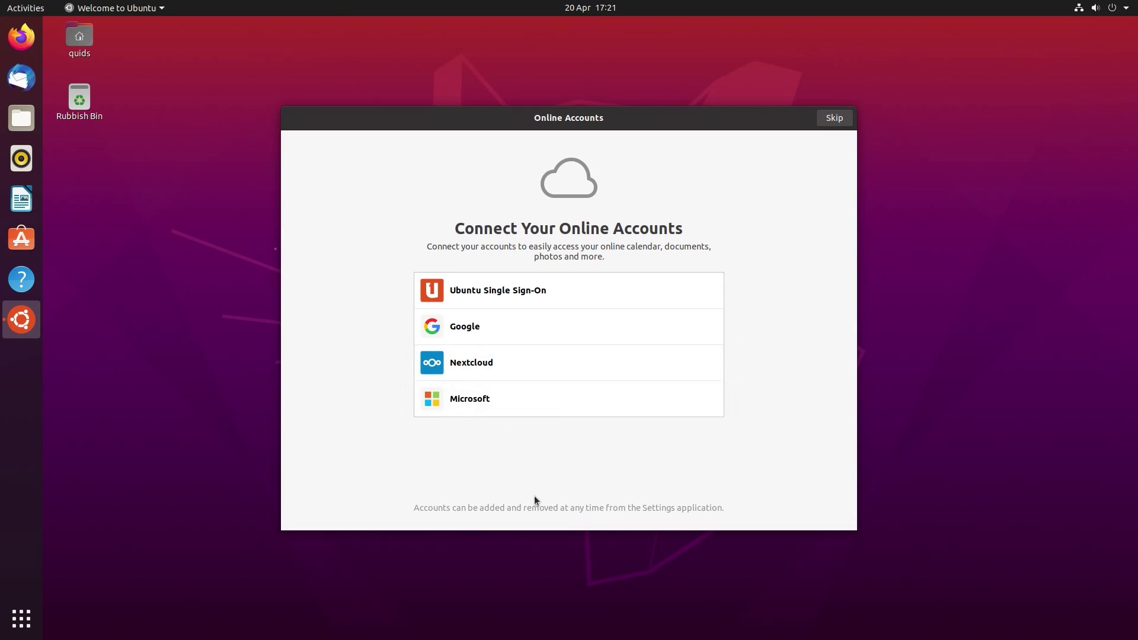
Step: Skip Online Accounts and Livepatch, decline sending system info, and keep Location Services off
{"action": "left_click", "coordinate": [831, 120]}
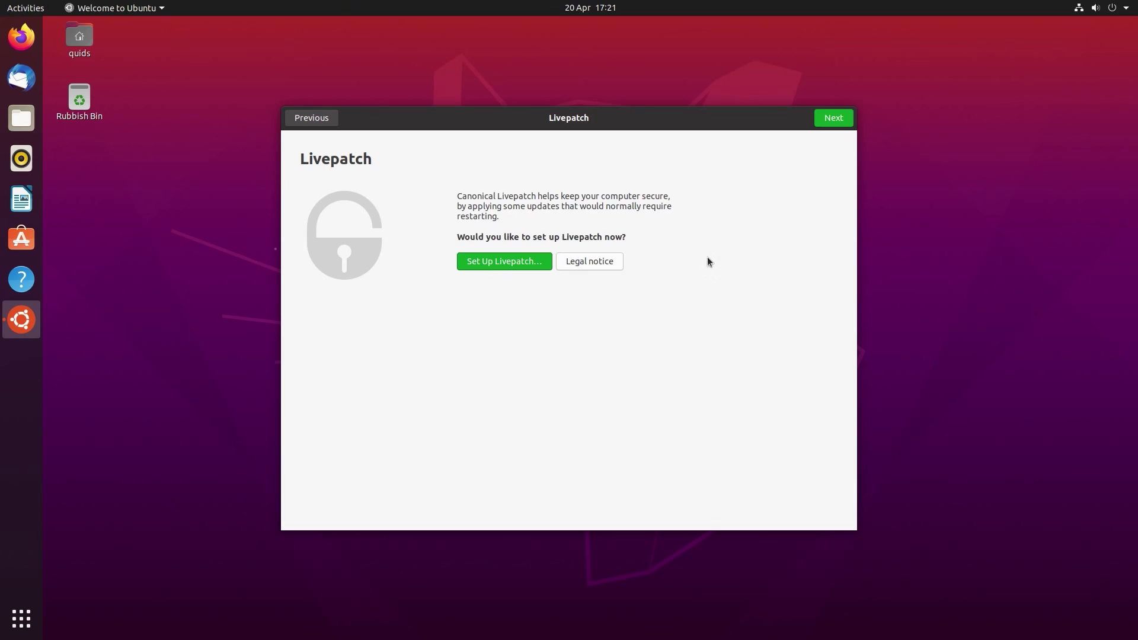
{"action": "left_click", "coordinate": [833, 118]}
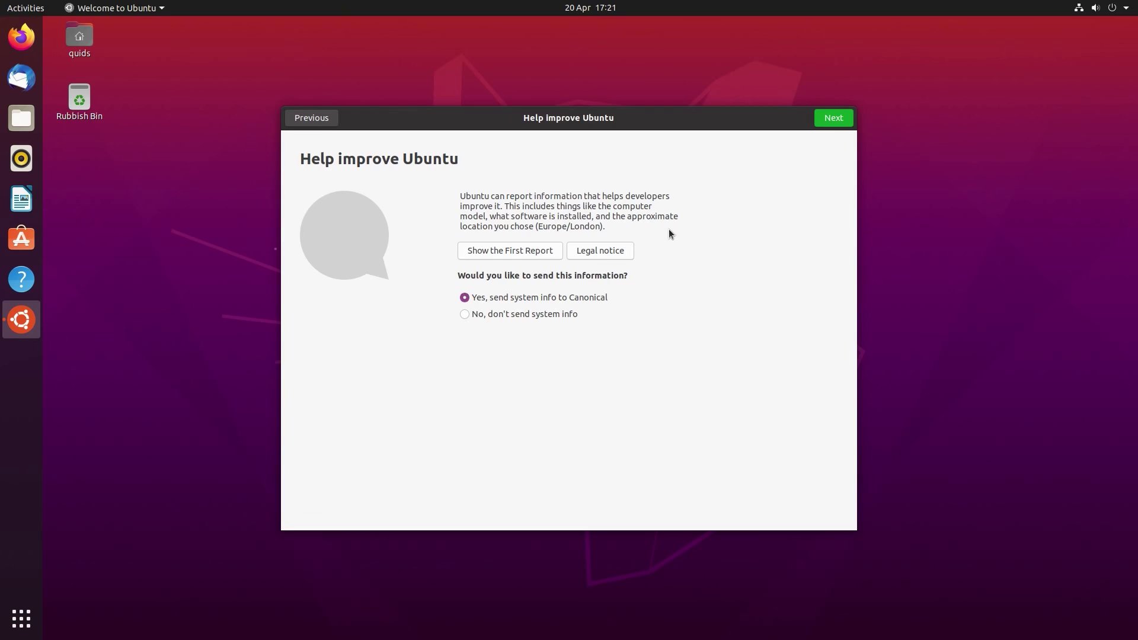
{"action": "left_click", "coordinate": [568, 315]}
{"action": "left_click", "coordinate": [834, 120]}
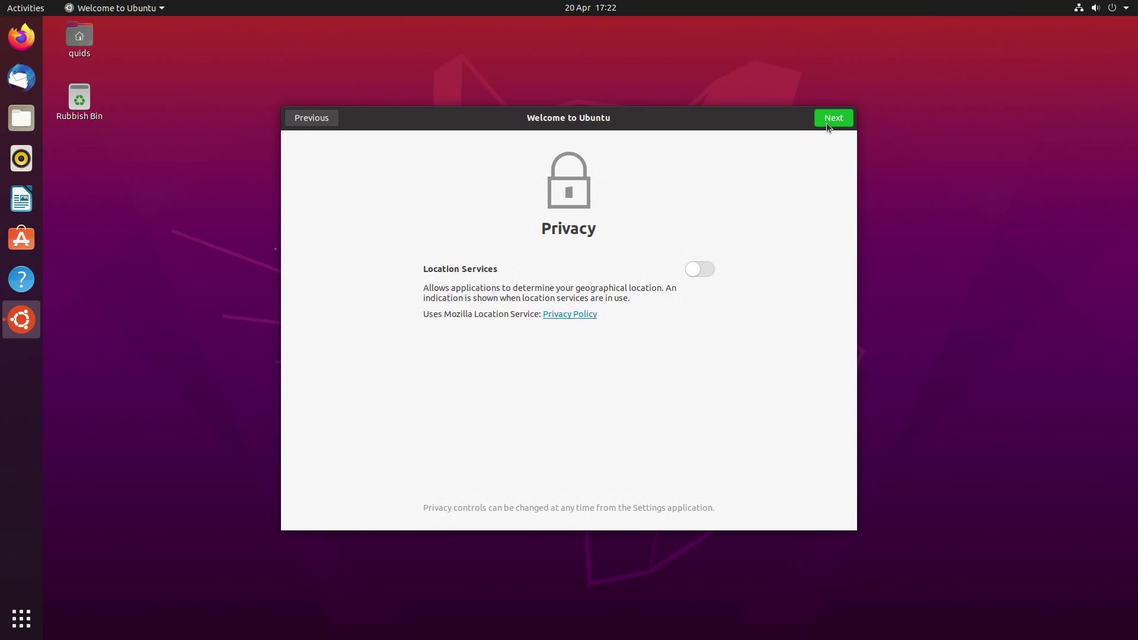
{"action": "left_click", "coordinate": [827, 124]}
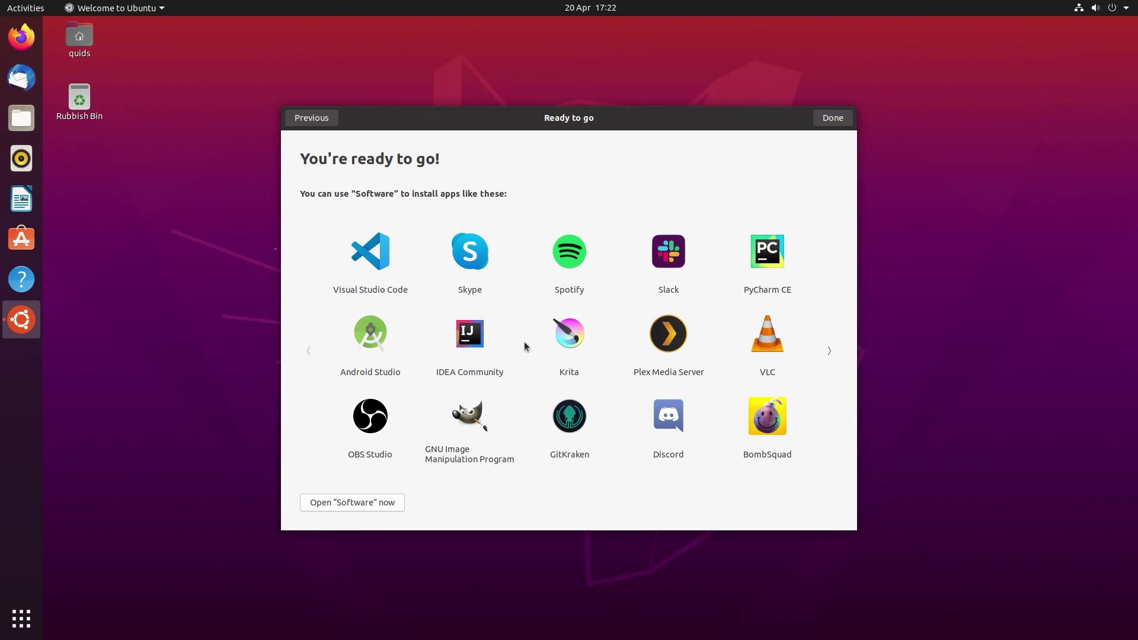
Step: In Ubuntu Software, browse the Chromium and Raspberry Pi Imager listings, noting the snapcraft.io source
{"action": "left_click", "coordinate": [361, 502]}
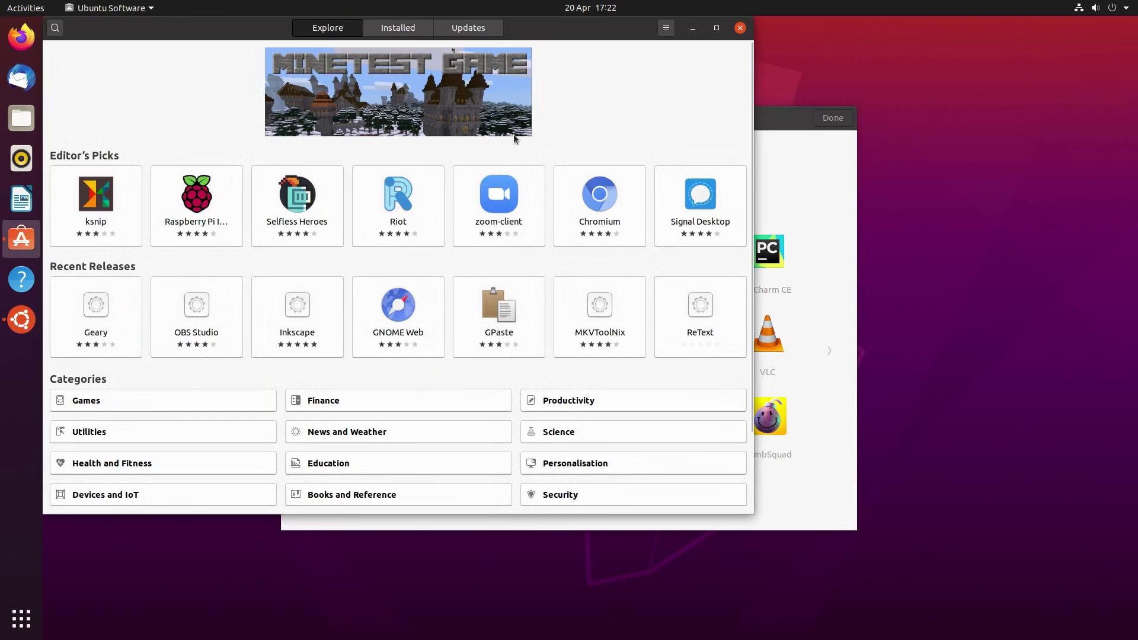
{"action": "left_click", "coordinate": [568, 190]}
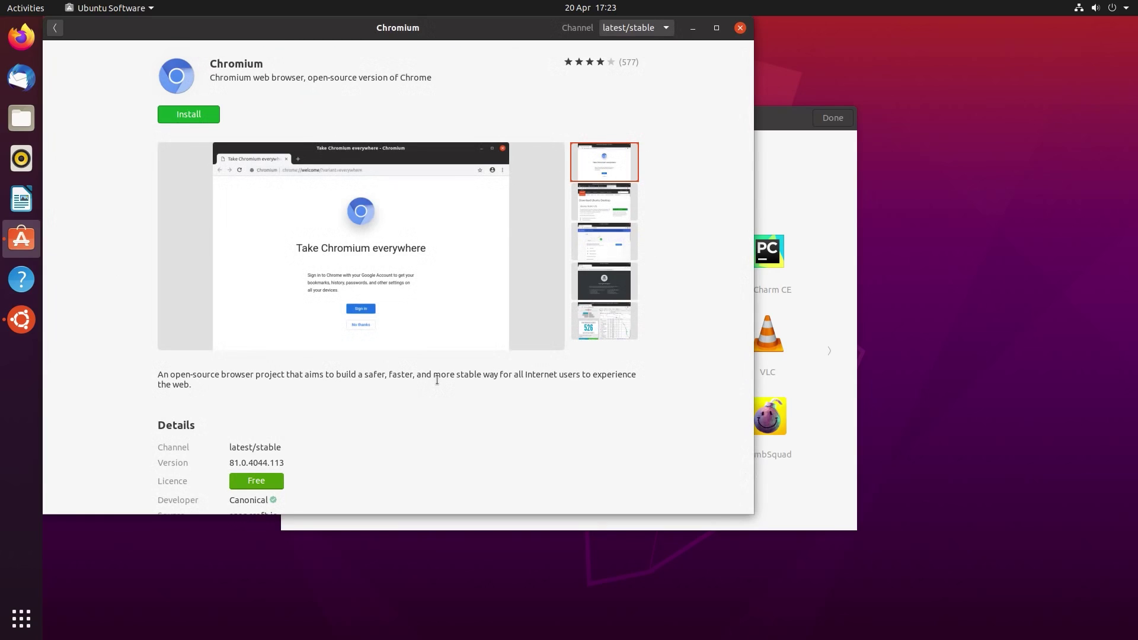
{"action": "left_click", "coordinate": [54, 27]}
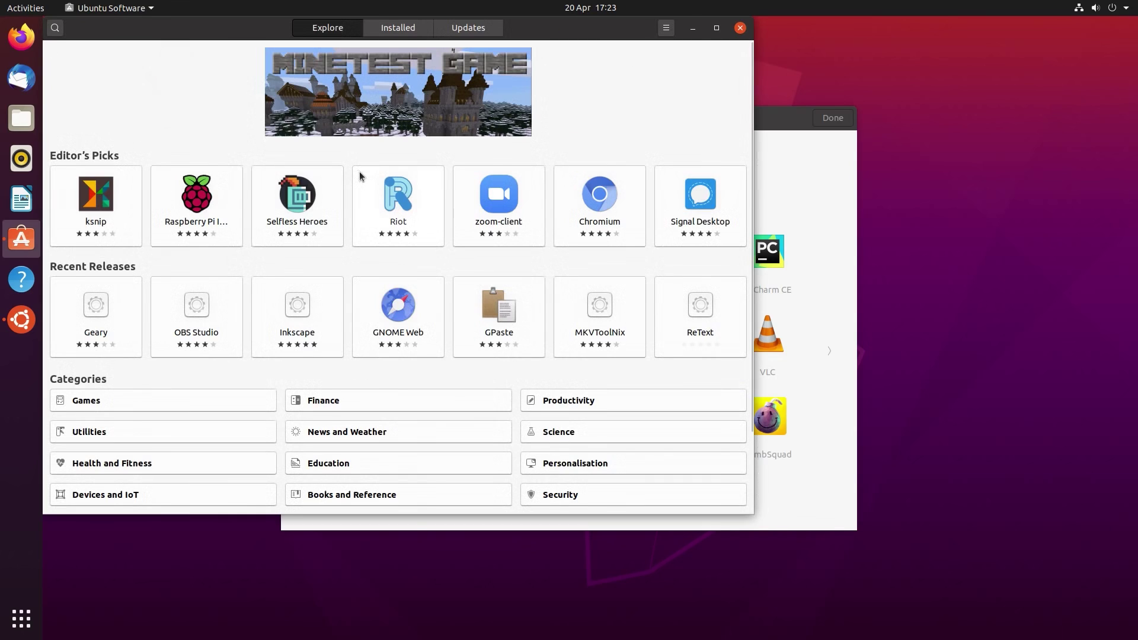
{"action": "left_click", "coordinate": [205, 217]}
{"action": "scroll", "coordinate": [243, 311], "scroll_direction": "down", "scroll_amount": 5}
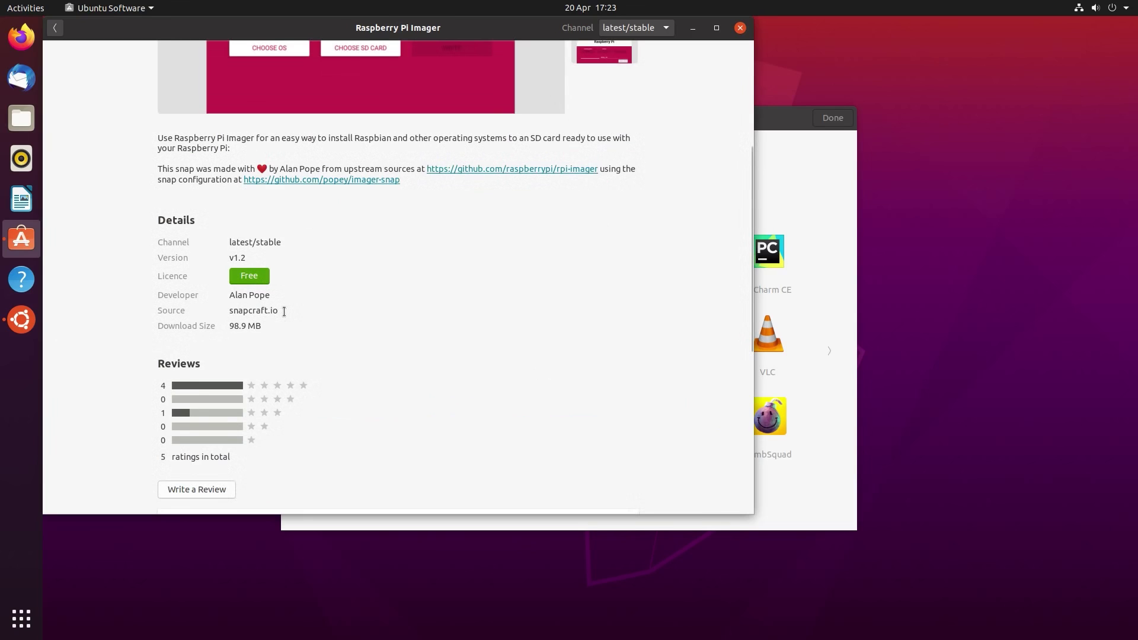
{"action": "left_click_drag", "start_coordinate": [283, 312], "coordinate": [203, 304]}
Step: Search for 'inkscape' and look over the first Inkscape result's details
{"action": "left_click", "coordinate": [53, 28]}
{"action": "type", "text": "i"}
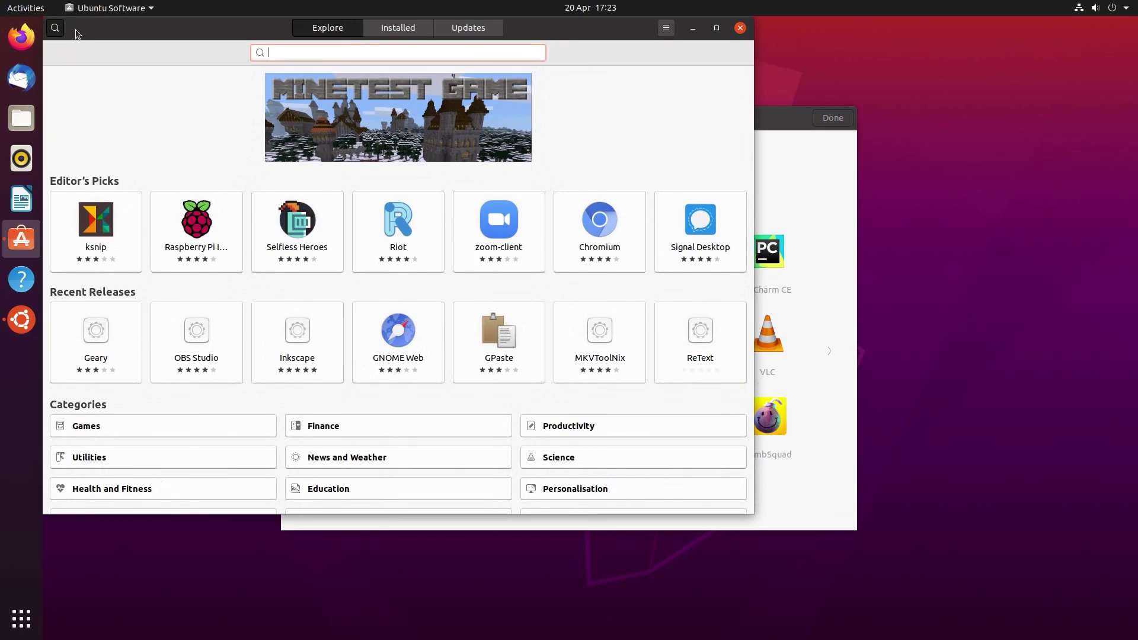
{"action": "type", "text": "nkscape"}
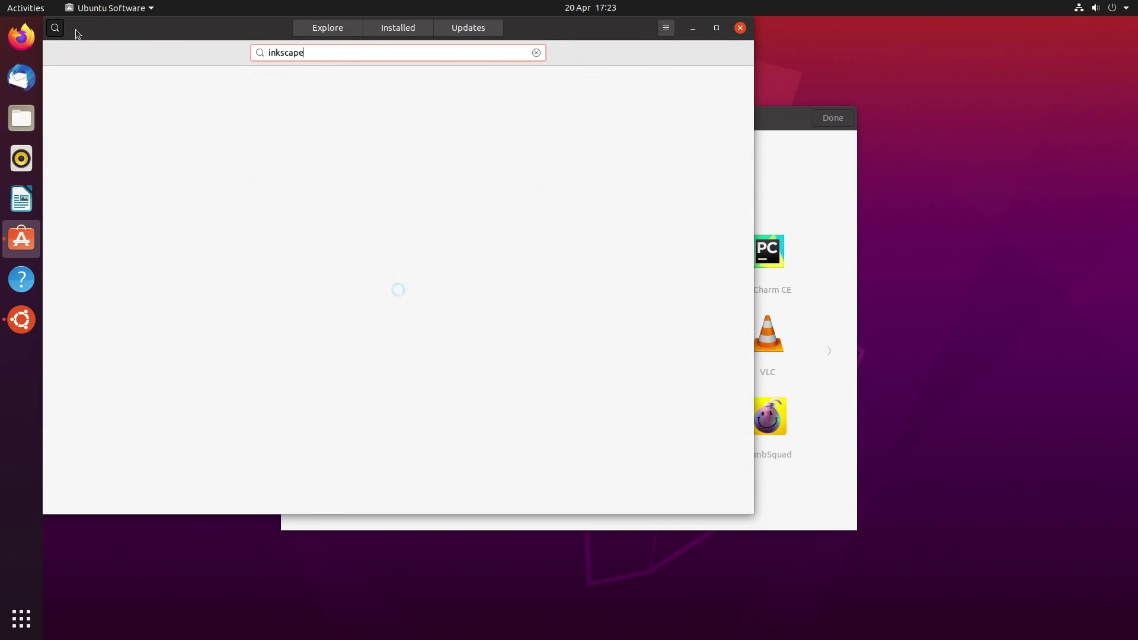
{"action": "left_click", "coordinate": [350, 93]}
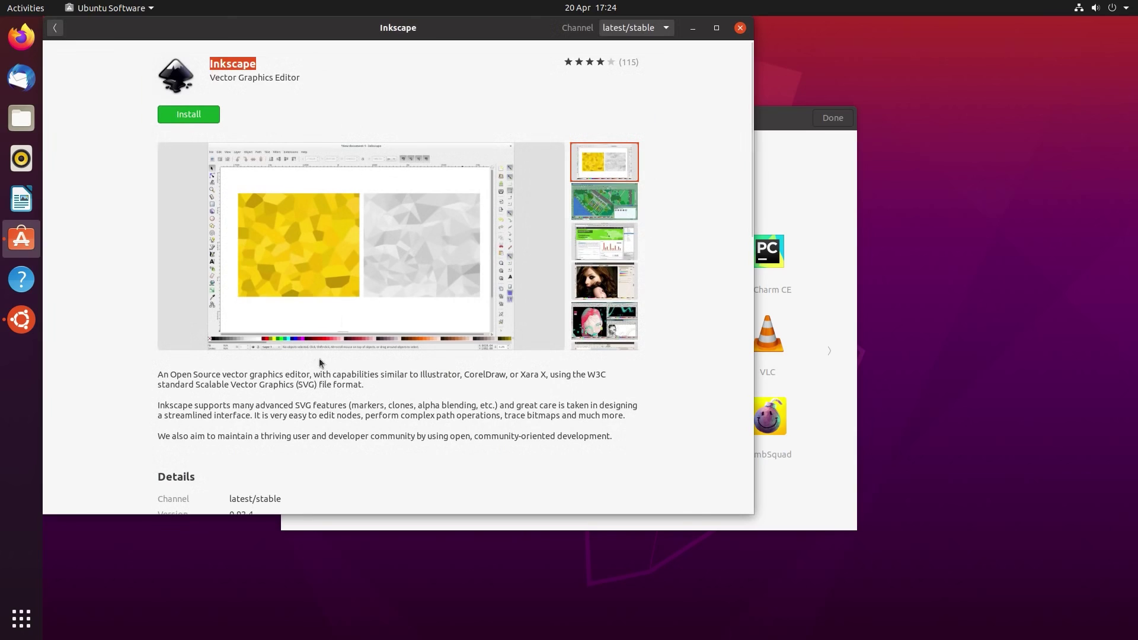
{"action": "scroll", "coordinate": [276, 450], "scroll_direction": "down", "scroll_amount": 5}
{"action": "scroll", "coordinate": [276, 447], "scroll_direction": "down", "scroll_amount": 3}
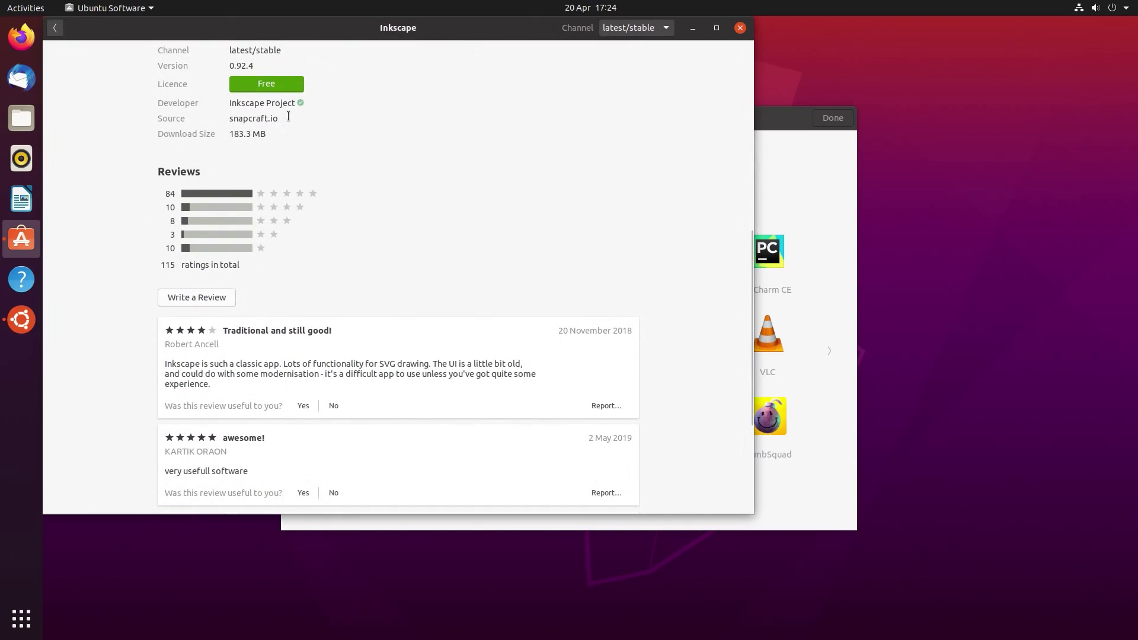
{"action": "left_click_drag", "start_coordinate": [284, 118], "coordinate": [234, 118]}
{"action": "left_click", "coordinate": [55, 28]}
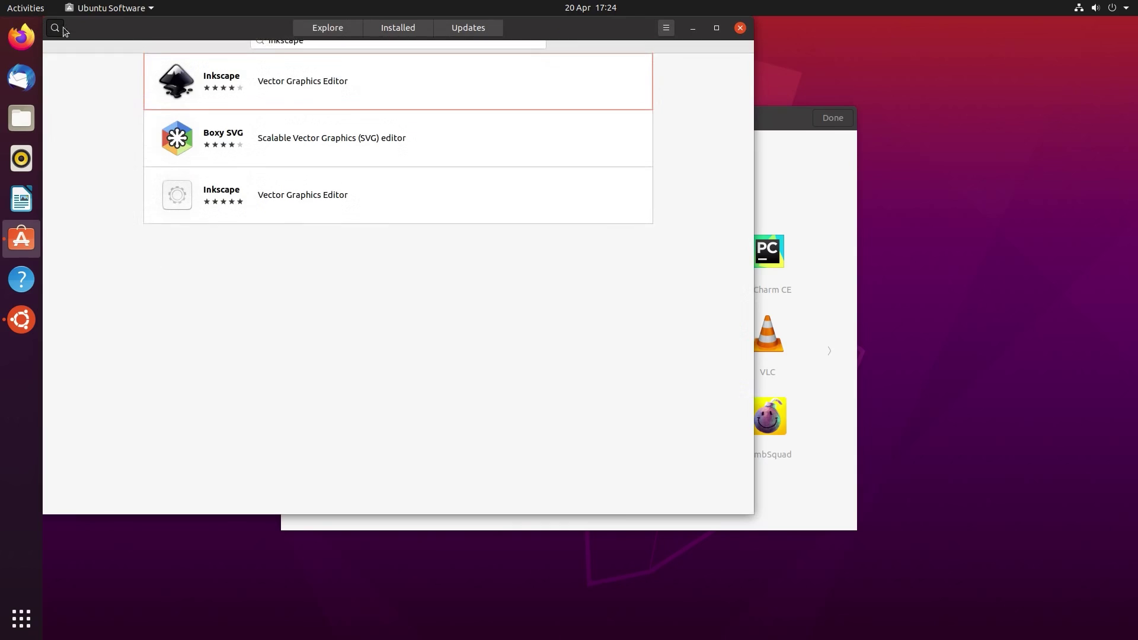
Step: Compare the grey-icon Inkscape listing, noting its 14.9 MB download size, and return to the results
{"action": "left_click", "coordinate": [290, 219]}
{"action": "scroll", "coordinate": [291, 225], "scroll_direction": "down", "scroll_amount": 6}
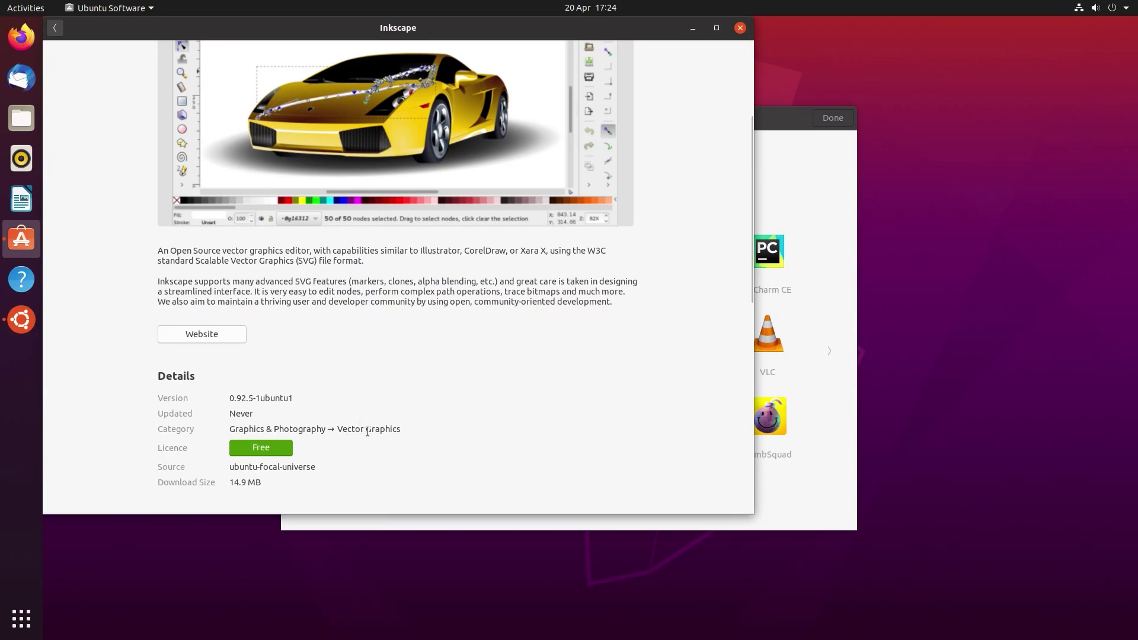
{"action": "triple_click", "coordinate": [240, 482]}
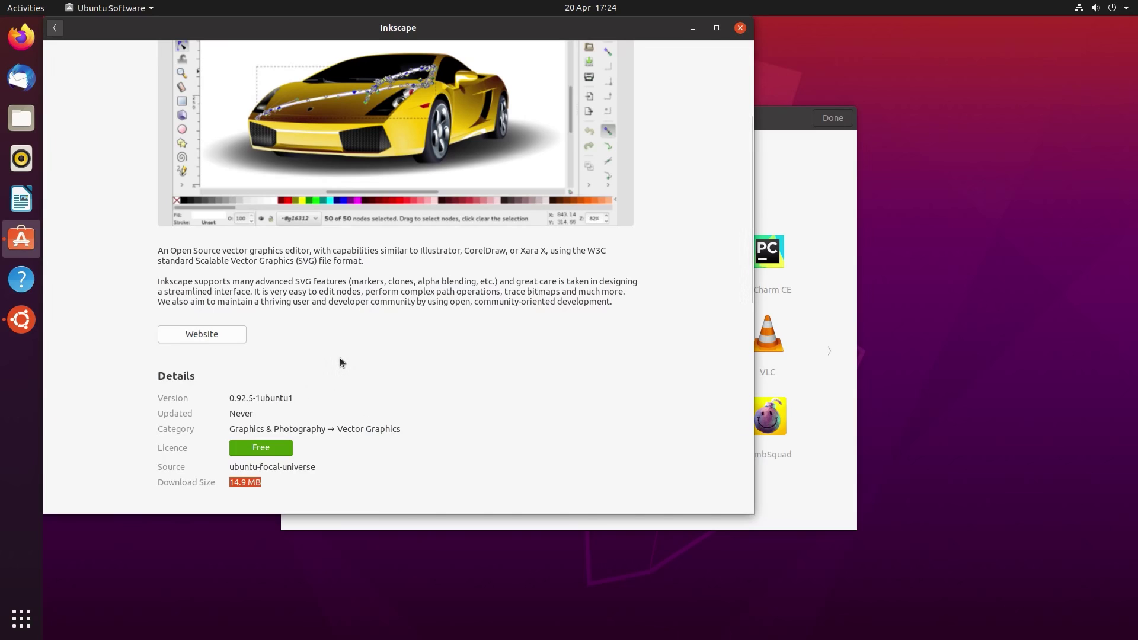
{"action": "scroll", "coordinate": [313, 347], "scroll_direction": "up", "scroll_amount": 5}
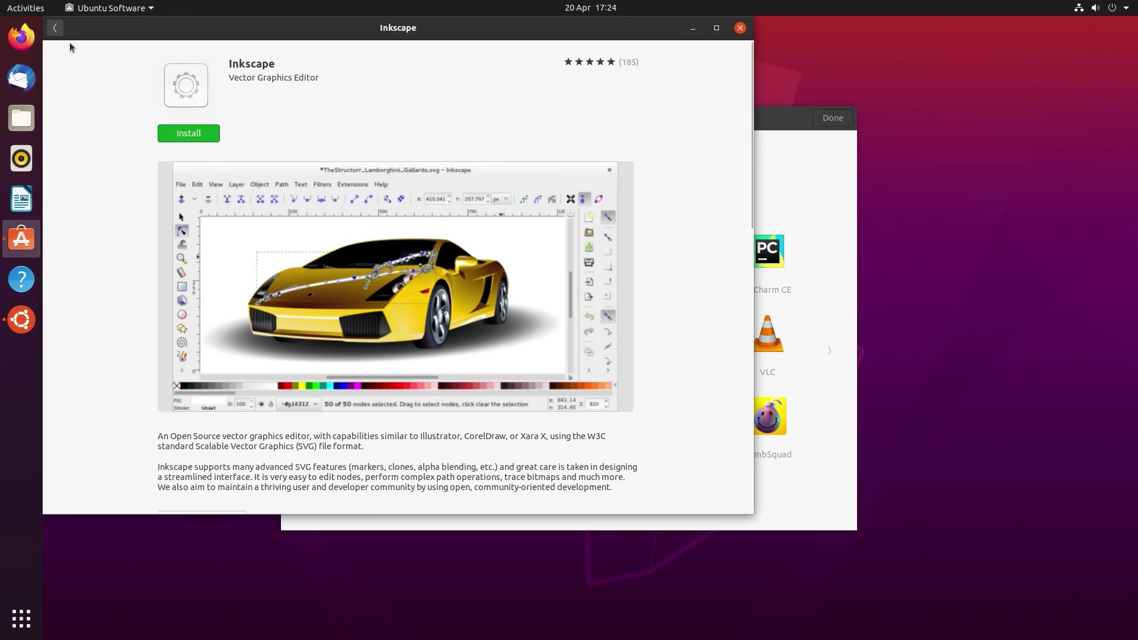
{"action": "left_click", "coordinate": [55, 27]}
Step: Reopen the first Inkscape snap listing and install it, authorizing with the account password
{"action": "left_click", "coordinate": [270, 110]}
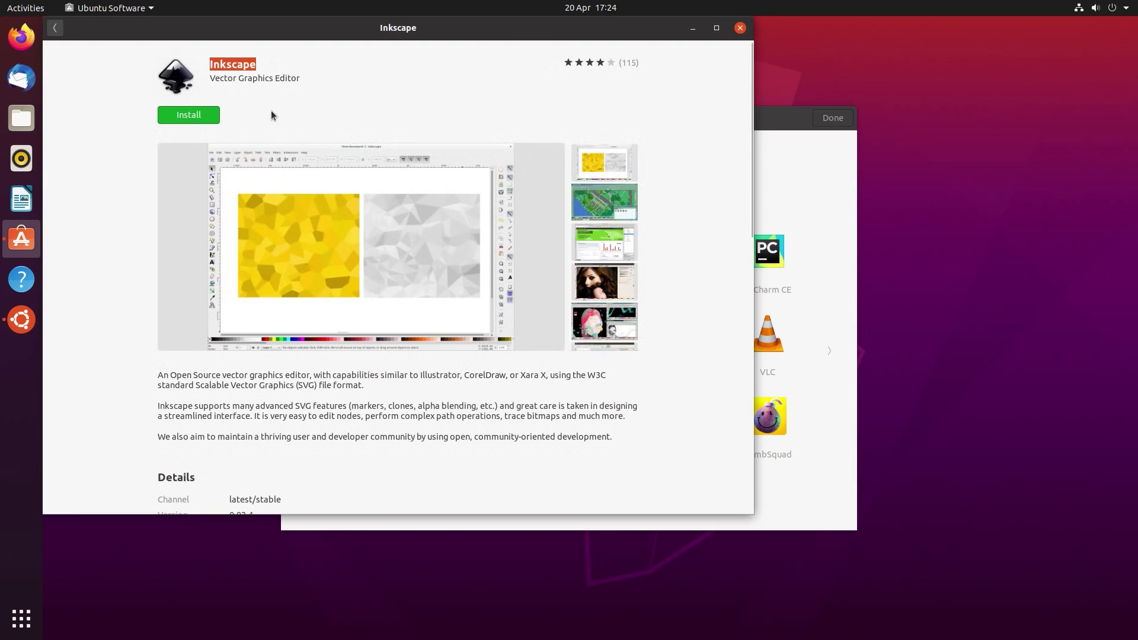
{"action": "scroll", "coordinate": [279, 457], "scroll_direction": "down", "scroll_amount": 4}
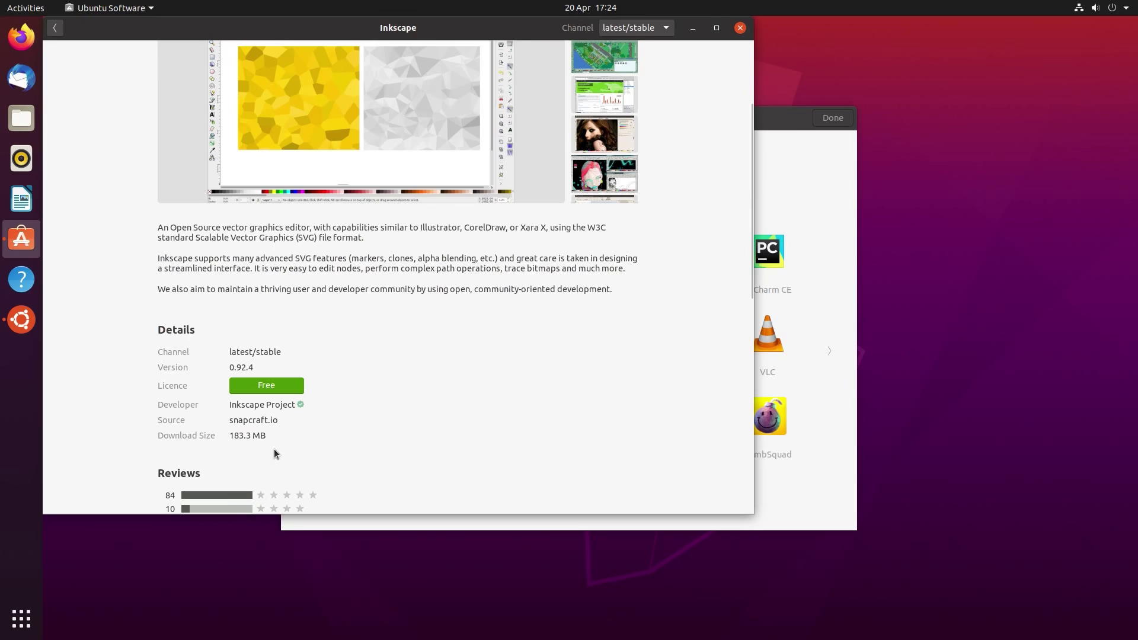
{"action": "scroll", "coordinate": [275, 453], "scroll_direction": "down", "scroll_amount": 8}
{"action": "scroll", "coordinate": [306, 372], "scroll_direction": "up", "scroll_amount": 15}
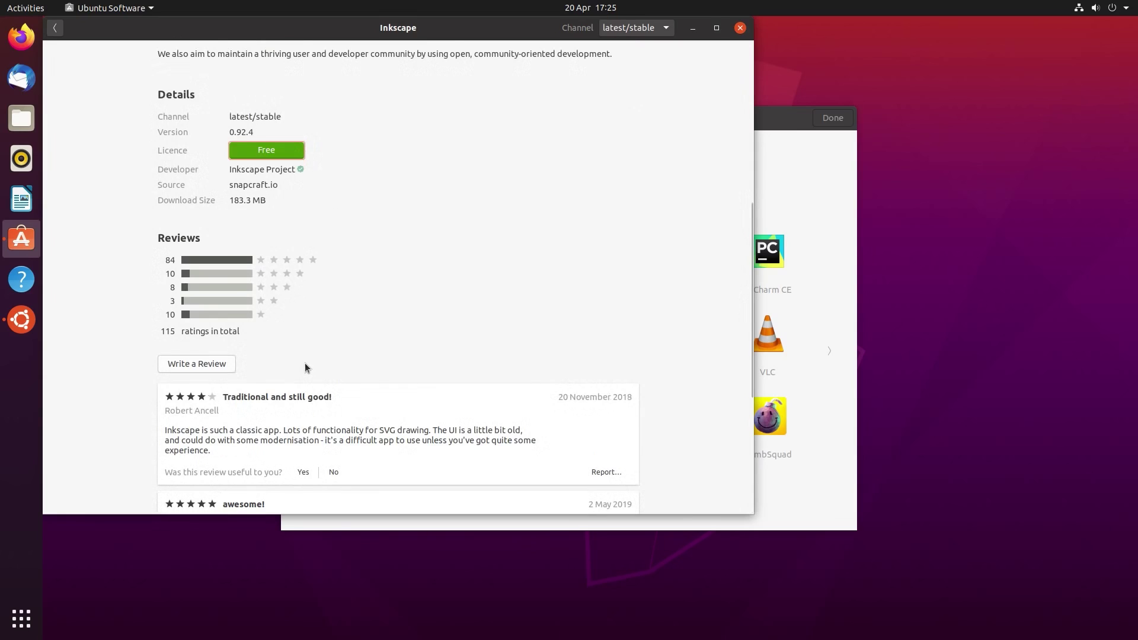
{"action": "left_click", "coordinate": [191, 117]}
{"action": "type", "text": "********"}
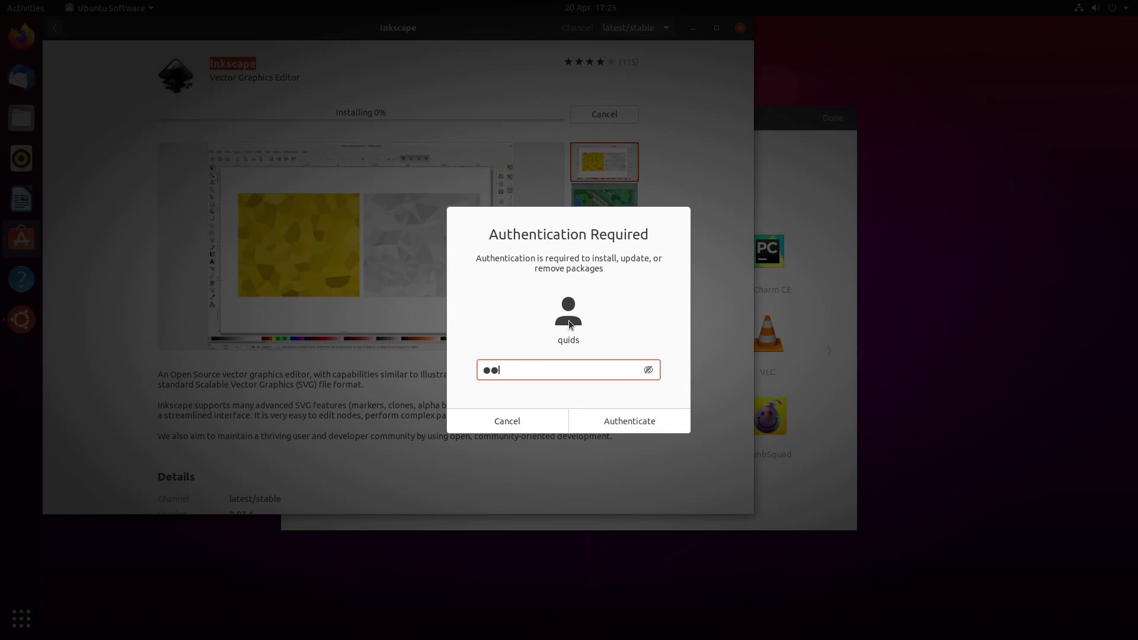
{"action": "type", "text": "*"}
{"action": "key", "text": "Return"}
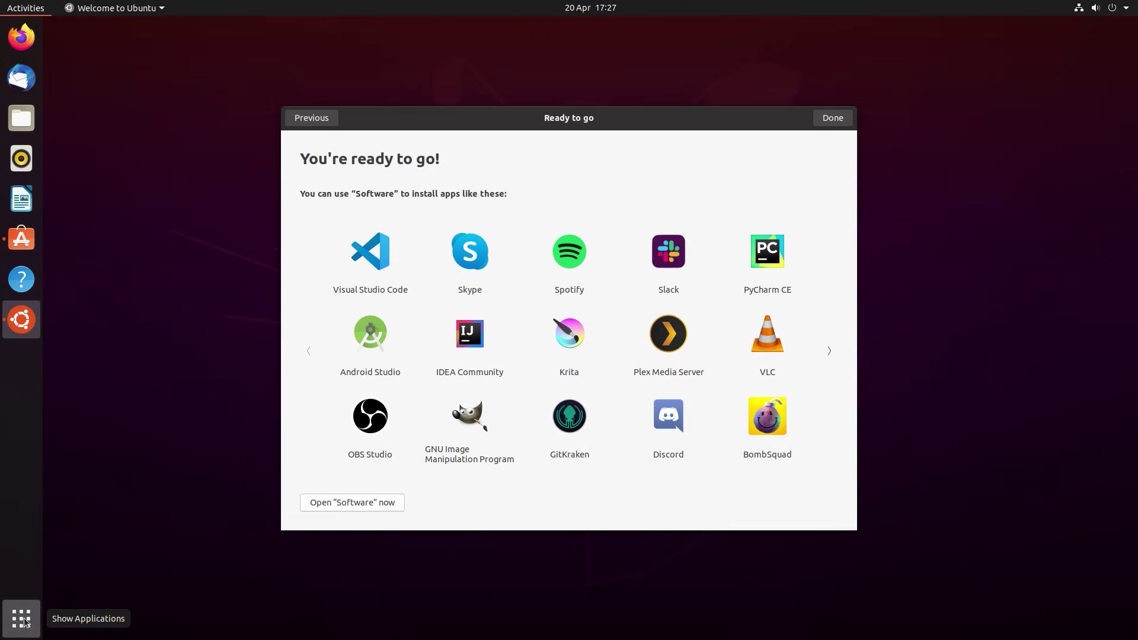
{"action": "left_click", "coordinate": [23, 621]}
Step: Launch Inkscape from an 'in' search, confirm version 0.92.4 in Help > About, then close it
{"action": "type", "text": "in"}
{"action": "left_click", "coordinate": [448, 114]}
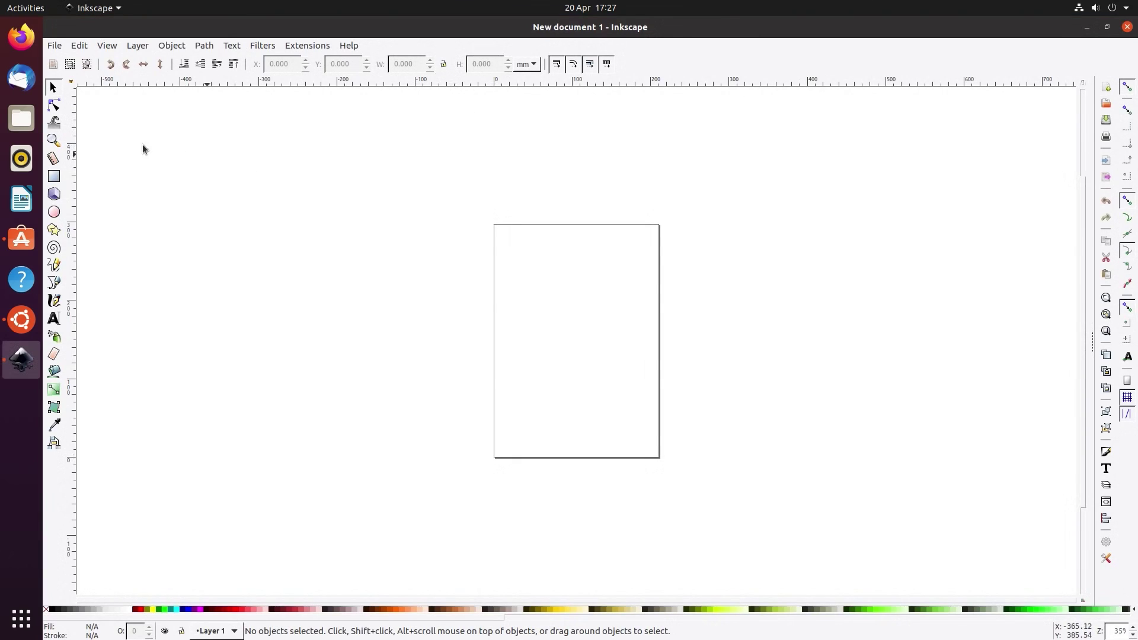
{"action": "left_click", "coordinate": [54, 45]}
{"action": "mouse_move", "coordinate": [141, 53]}
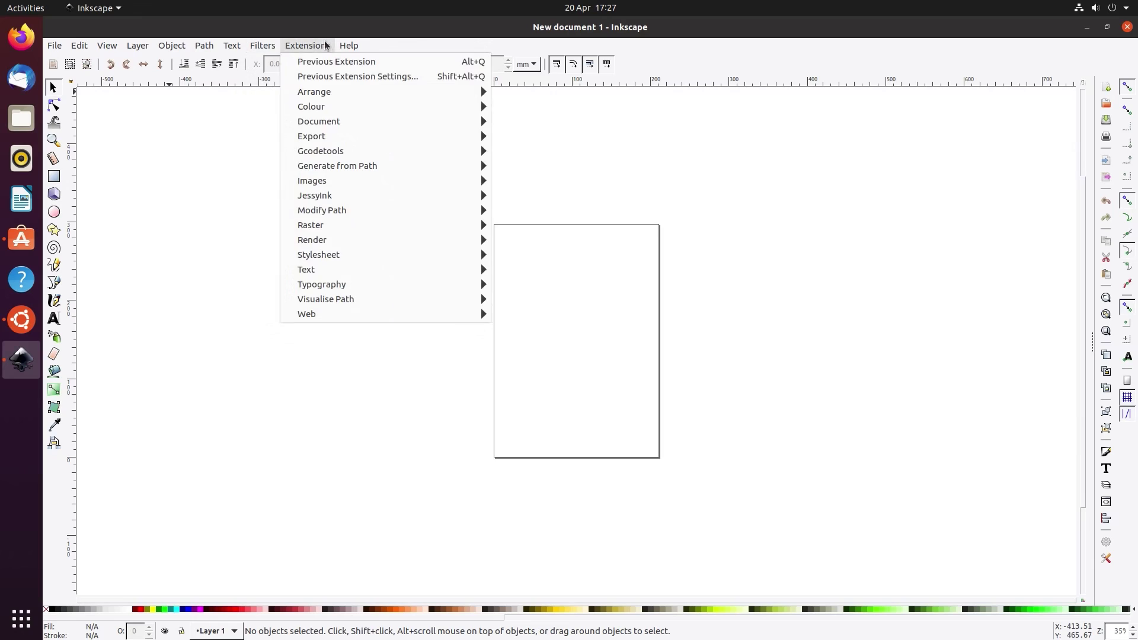
{"action": "mouse_move", "coordinate": [349, 45]}
{"action": "left_click", "coordinate": [407, 211]}
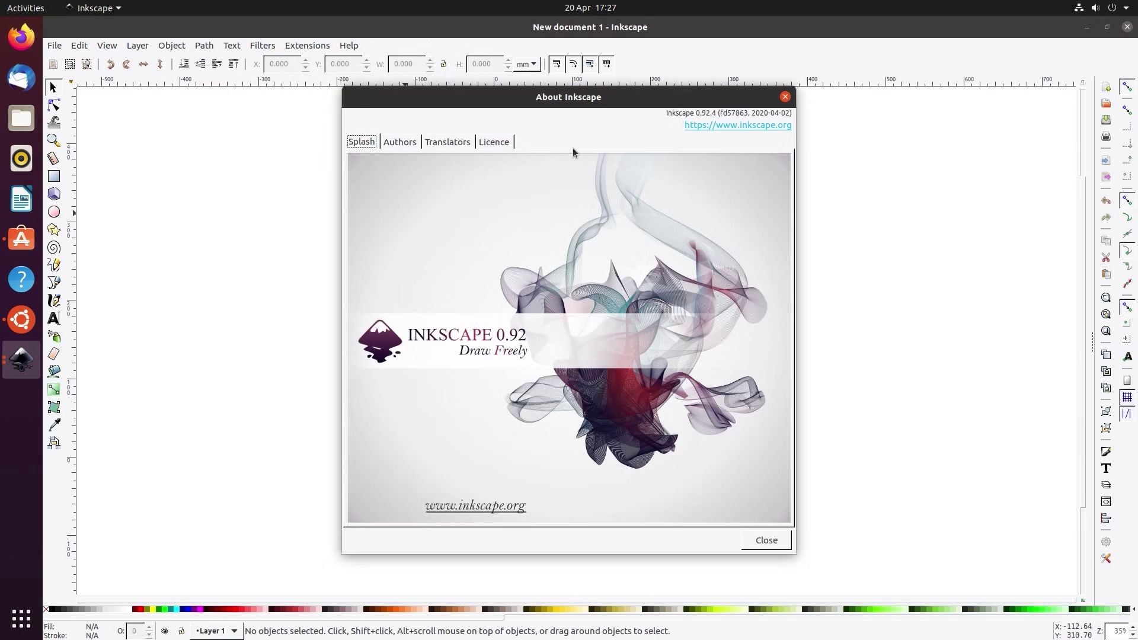
{"action": "left_click", "coordinate": [784, 97]}
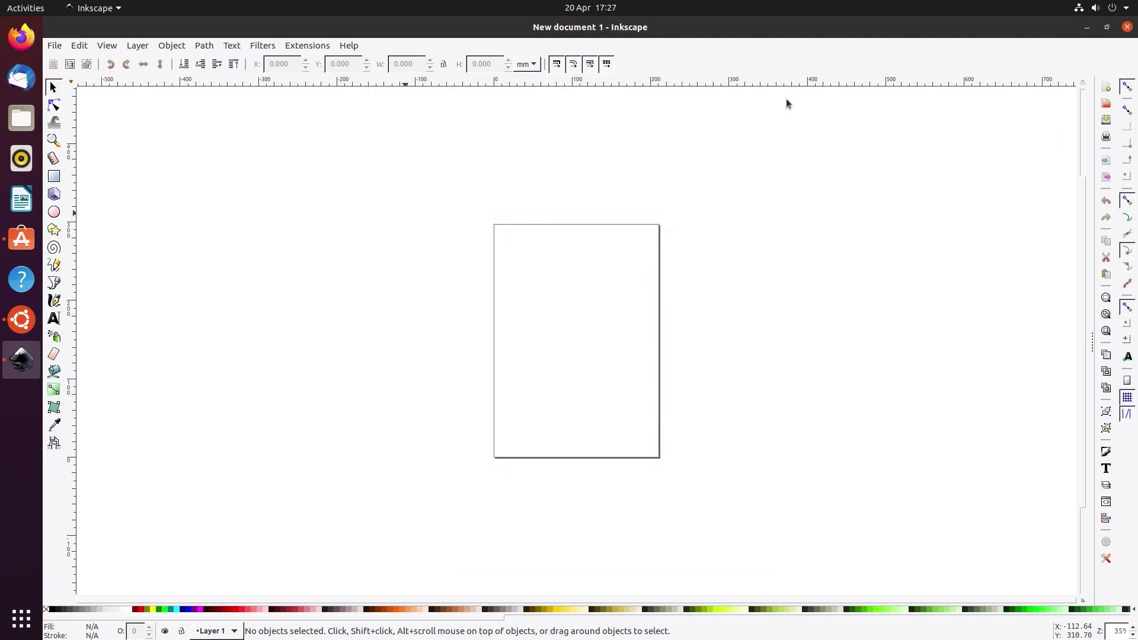
{"action": "left_click", "coordinate": [1127, 27]}
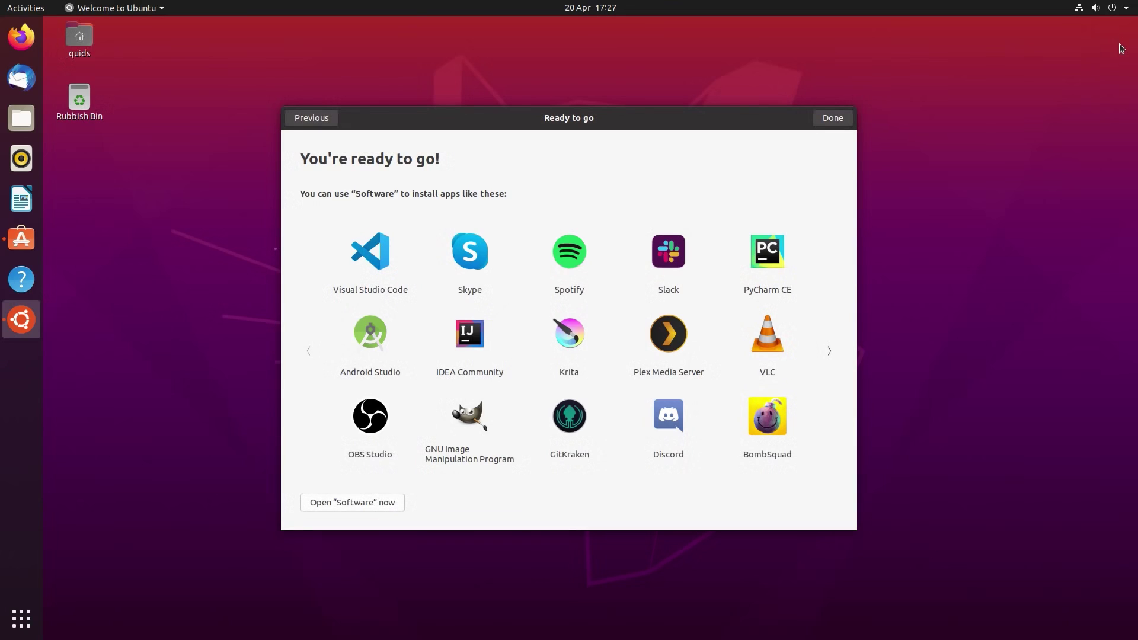
{"action": "left_click", "coordinate": [29, 619]}
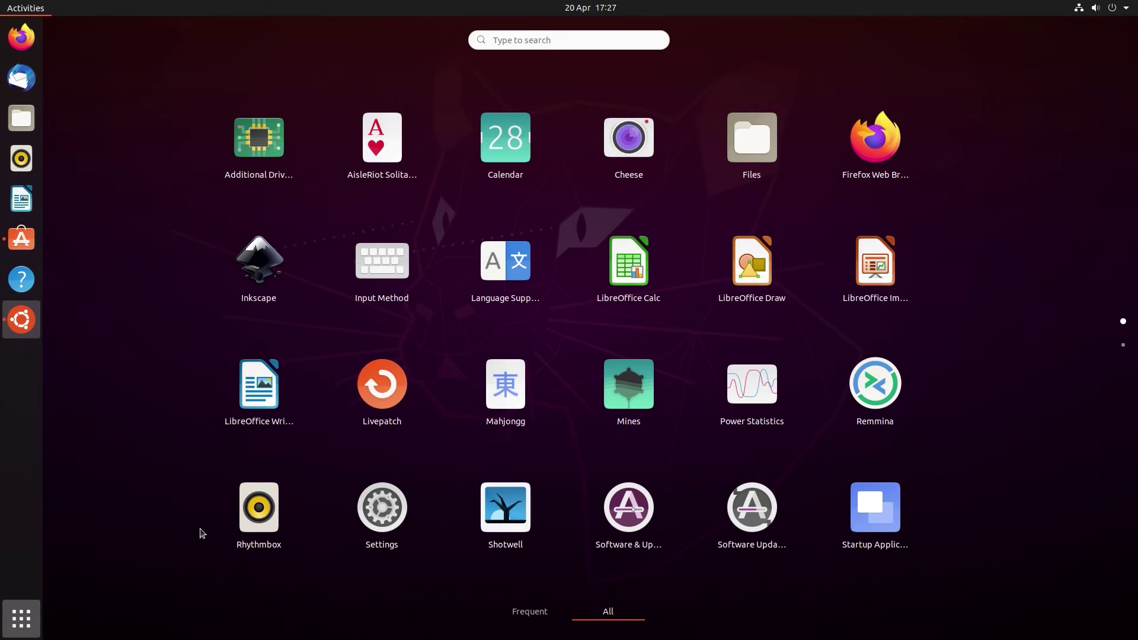
{"action": "type", "text": "vl"}
{"action": "left_click", "coordinate": [566, 107]}
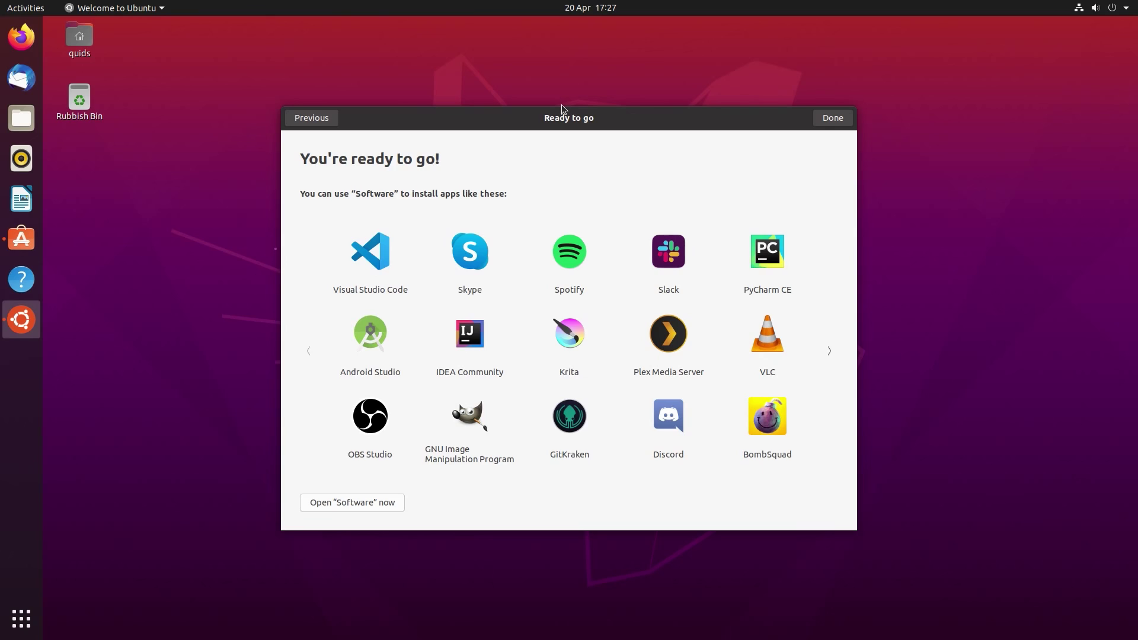
{"action": "left_click", "coordinate": [464, 208]}
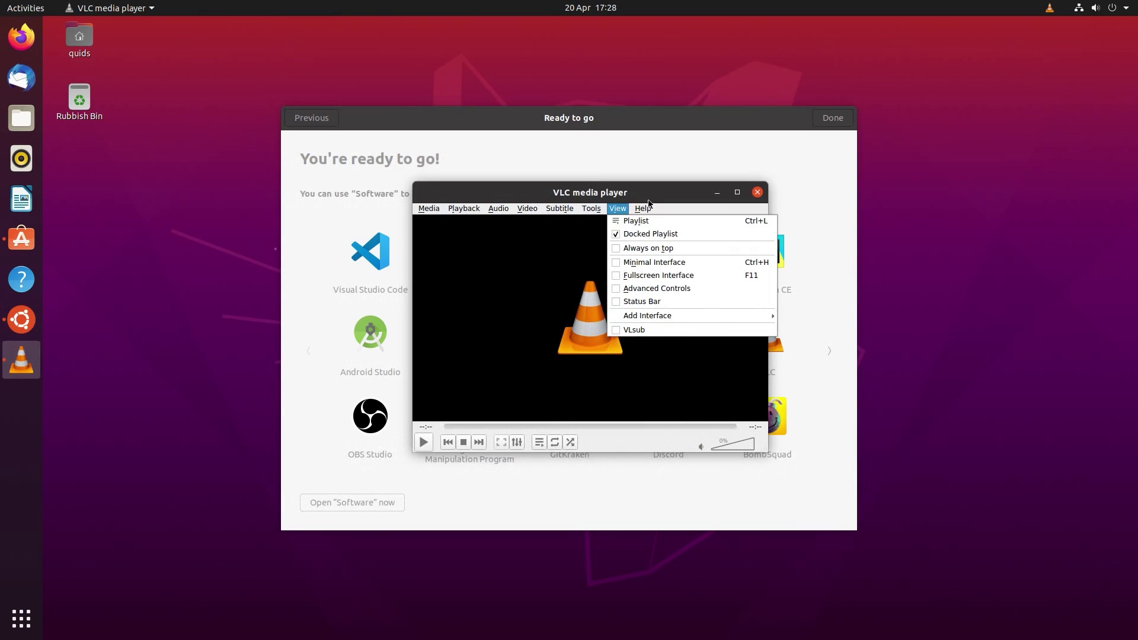
{"action": "left_click", "coordinate": [709, 192]}
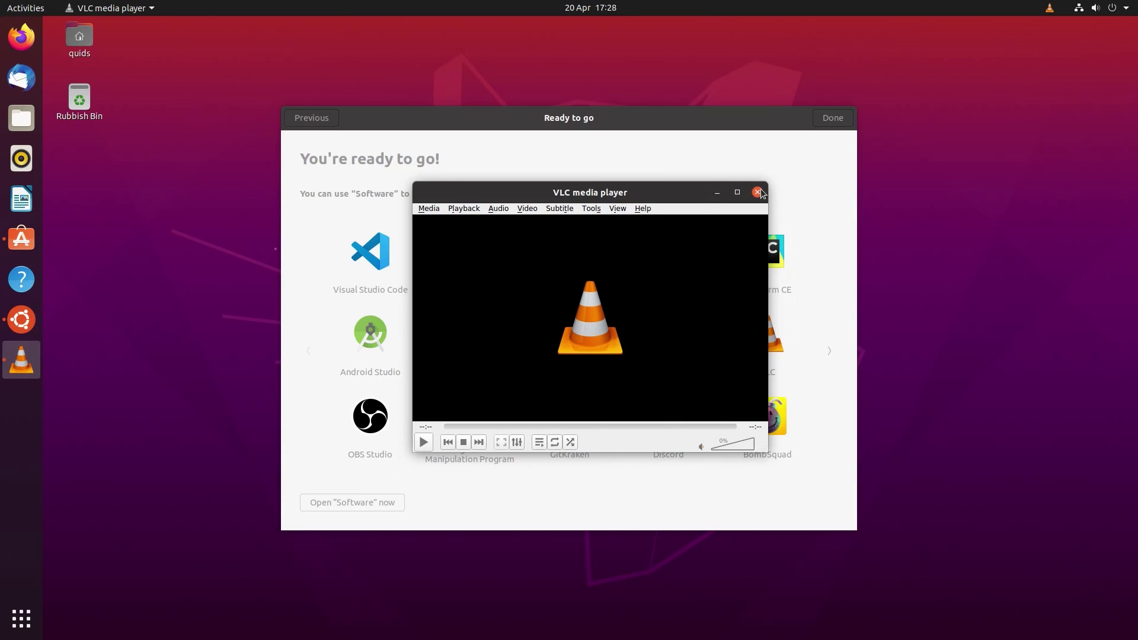
{"action": "left_click", "coordinate": [759, 193]}
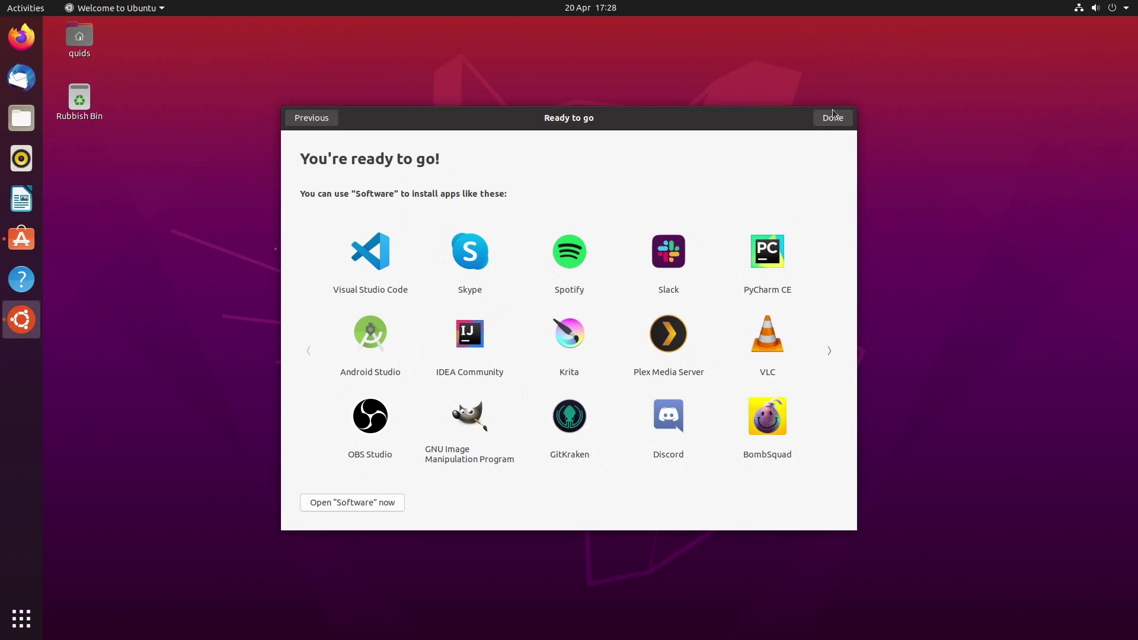
{"action": "left_click", "coordinate": [835, 118]}
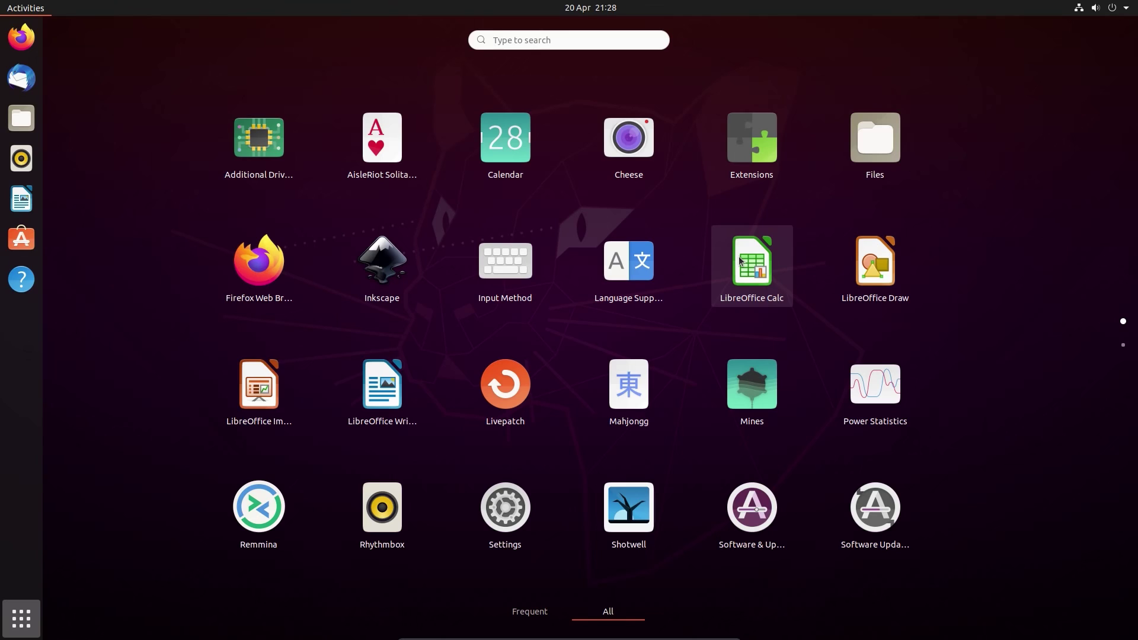
Step: Group LibreOffice Calc, Draw, Writer and Impress together into the Graphics folder
{"action": "mouse_move", "coordinate": [740, 261]}
{"action": "left_mouse_down"}
{"action": "mouse_move", "coordinate": [870, 263]}
{"action": "mouse_move", "coordinate": [879, 276]}
{"action": "left_mouse_up"}
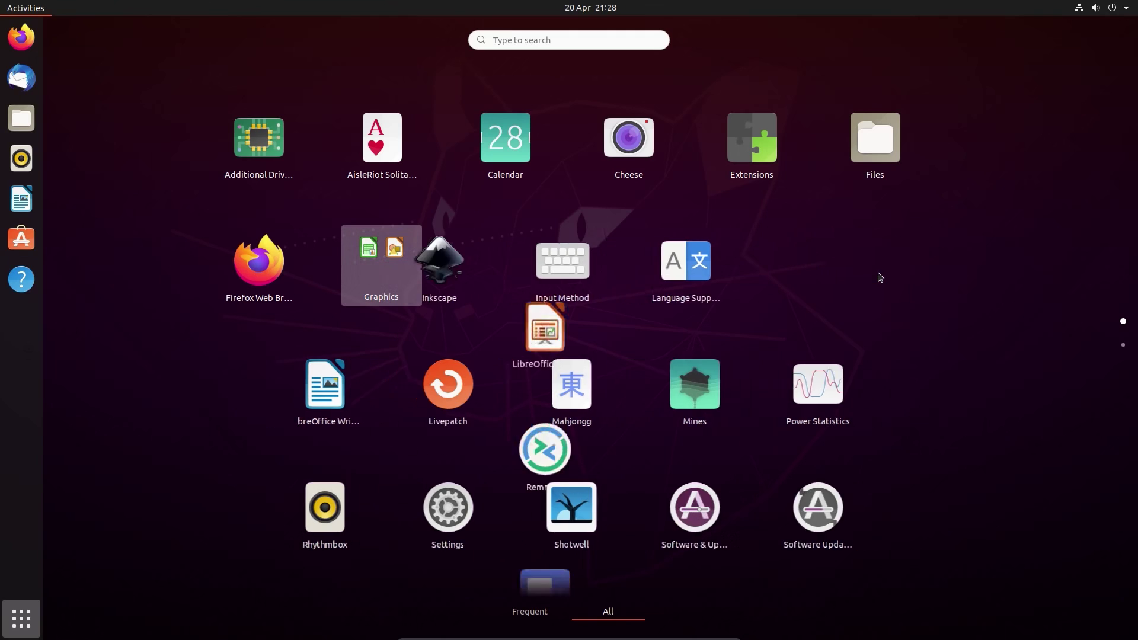
{"action": "left_click_drag", "start_coordinate": [238, 397], "coordinate": [377, 291]}
{"action": "left_click_drag", "start_coordinate": [882, 283], "coordinate": [403, 280]}
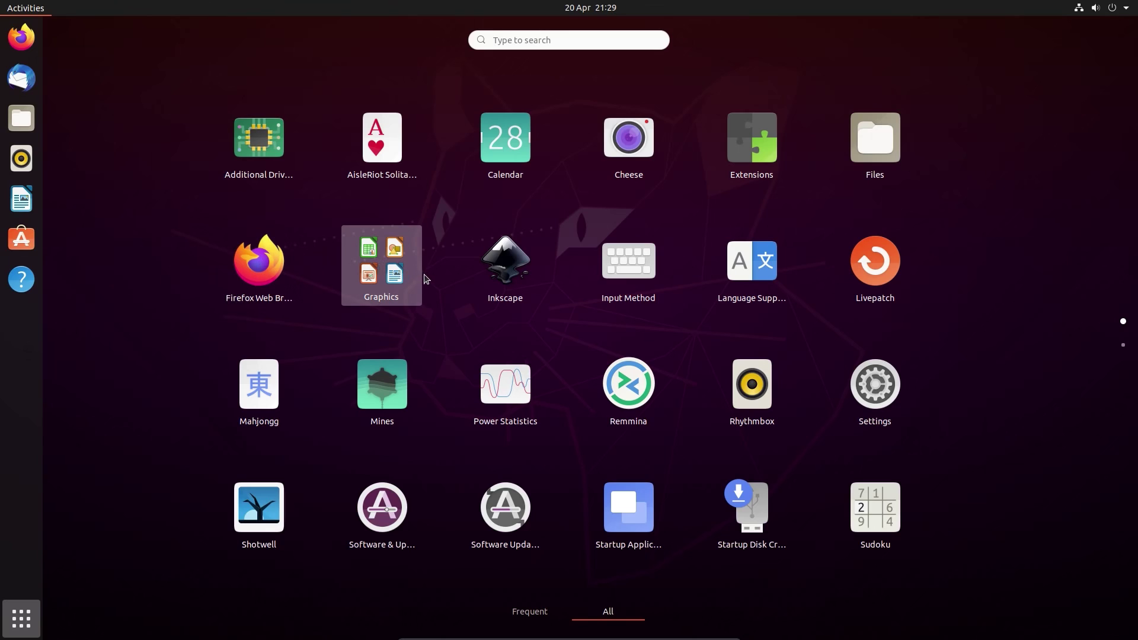
Step: Make a Games folder from Mines, AisleRiot Solitaire and Sudoku, then open Utilities on page 2
{"action": "left_click_drag", "start_coordinate": [374, 372], "coordinate": [386, 158]}
{"action": "left_click_drag", "start_coordinate": [751, 507], "coordinate": [279, 290]}
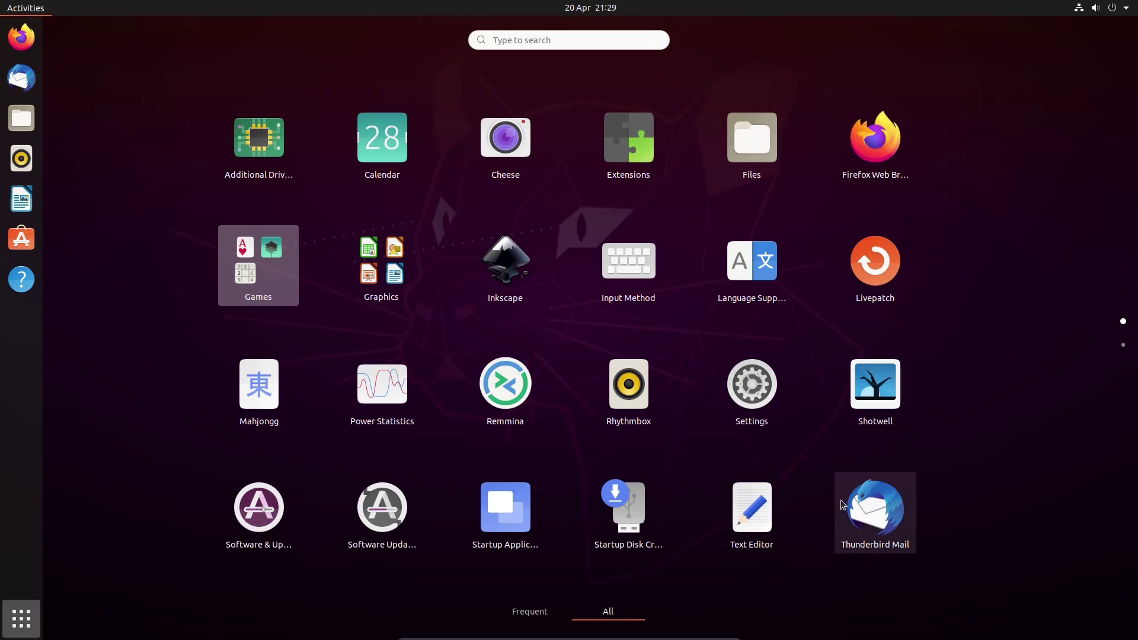
{"action": "scroll", "coordinate": [844, 504], "scroll_direction": "down", "scroll_amount": 1}
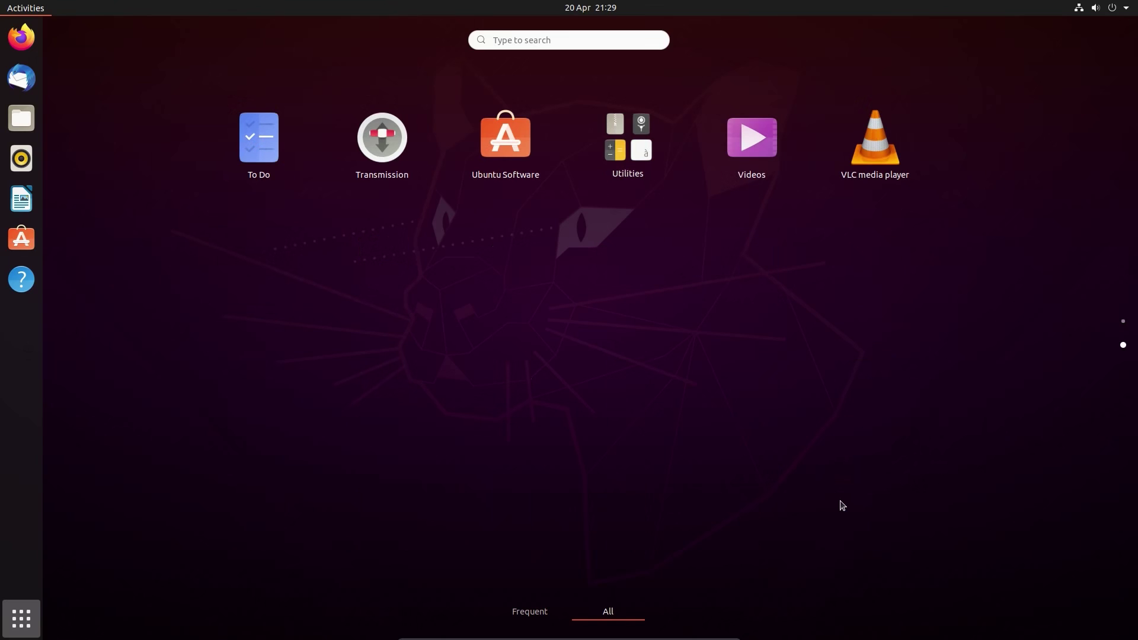
{"action": "left_click", "coordinate": [633, 172]}
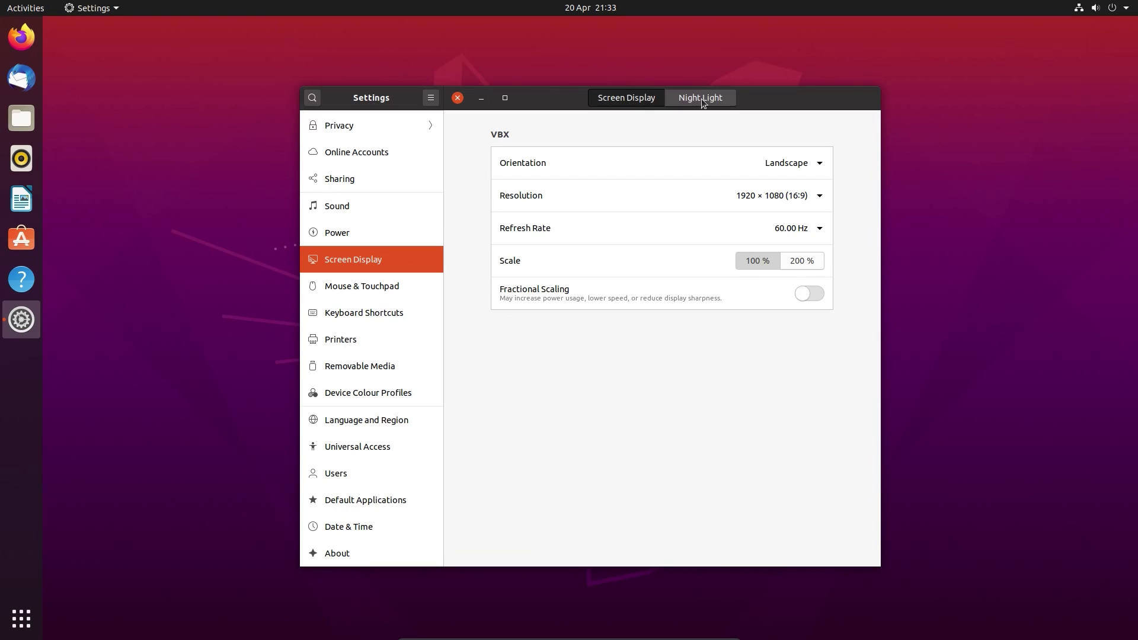
Step: Select Notifications in the Settings sidebar to see each application's notification status
{"action": "left_click", "coordinate": [702, 98]}
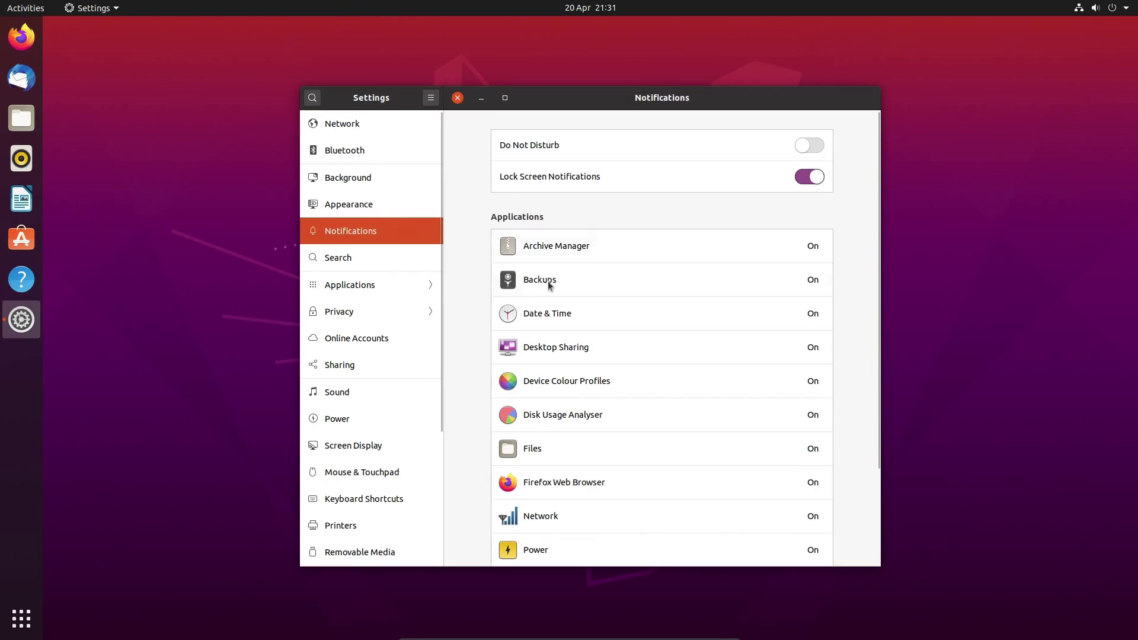
Step: Review the Firefox Web Browser notification options, then go to the Privacy Connectivity page
{"action": "left_click", "coordinate": [620, 479]}
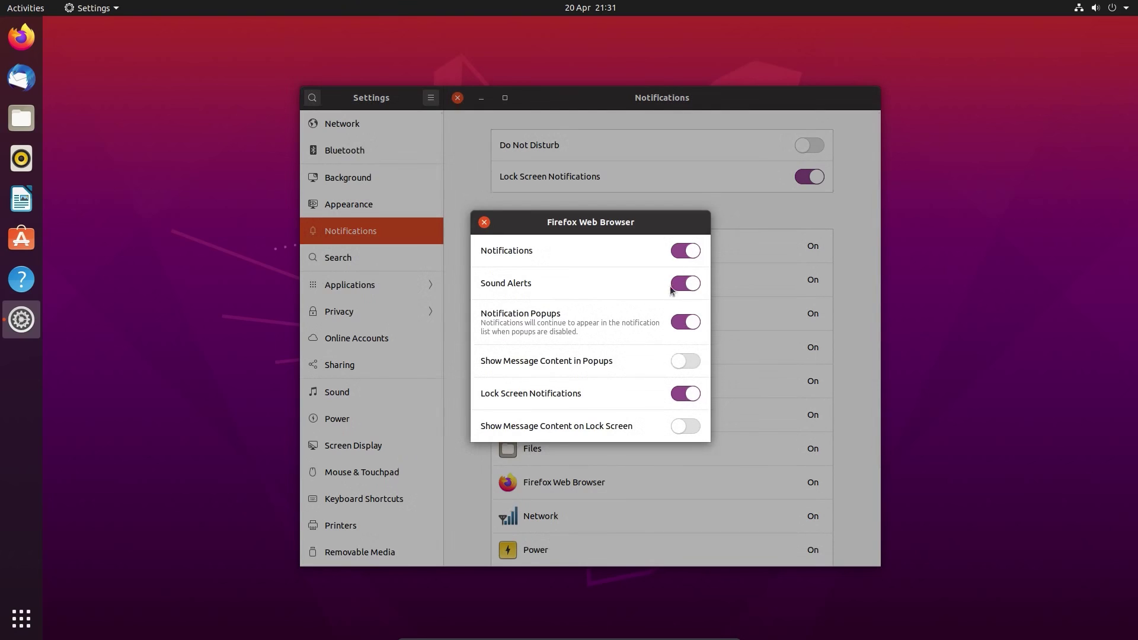
{"action": "left_click", "coordinate": [481, 223]}
{"action": "left_click", "coordinate": [815, 147]}
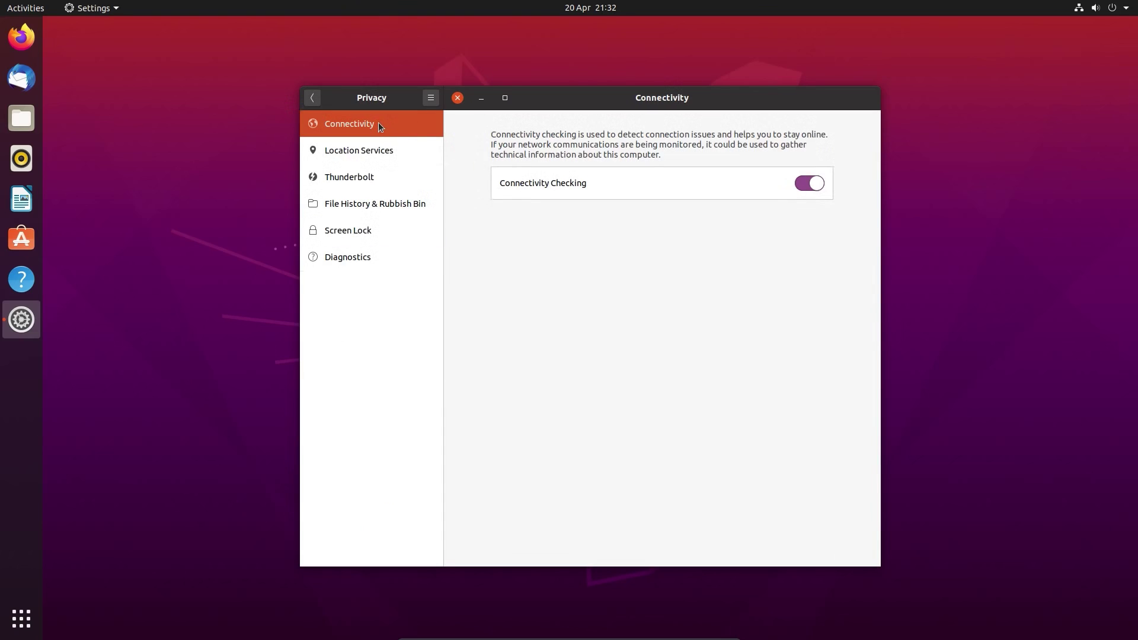
Step: Turn off Connectivity Checking and review Location, Thunderbolt and File History settings, keeping history Forever
{"action": "left_click", "coordinate": [810, 185]}
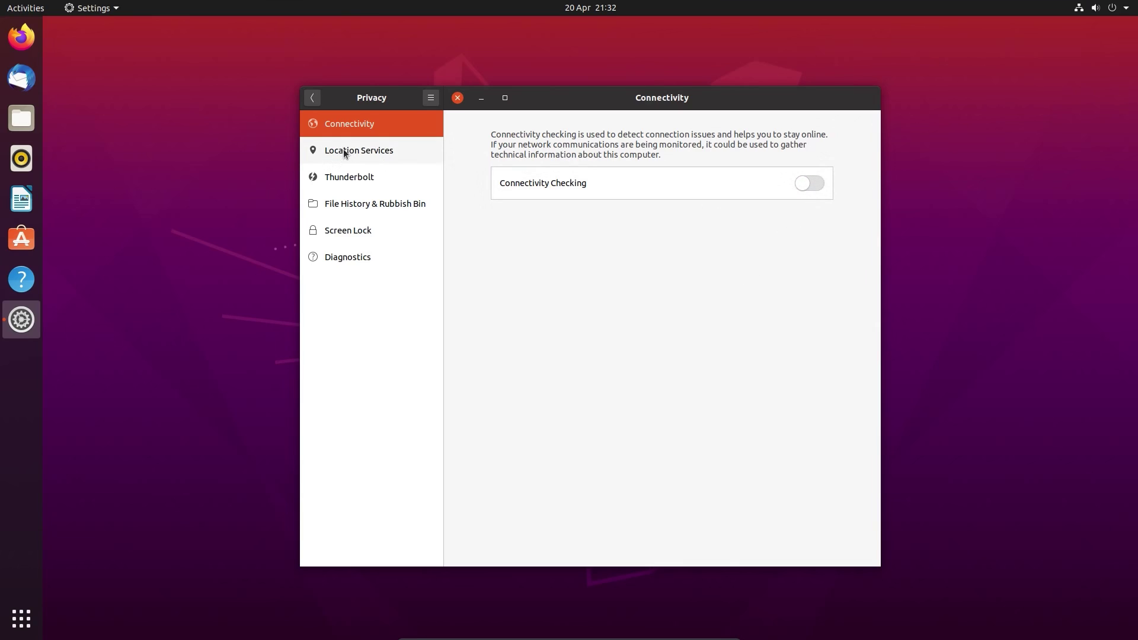
{"action": "left_click", "coordinate": [378, 153]}
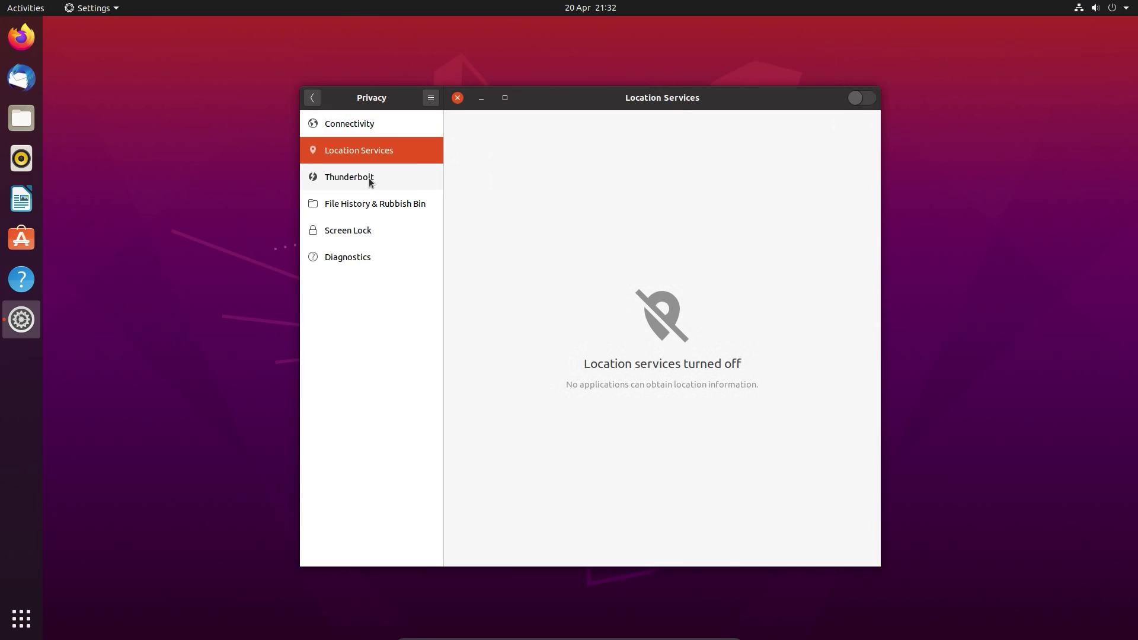
{"action": "left_click", "coordinate": [370, 180]}
{"action": "left_click", "coordinate": [378, 201]}
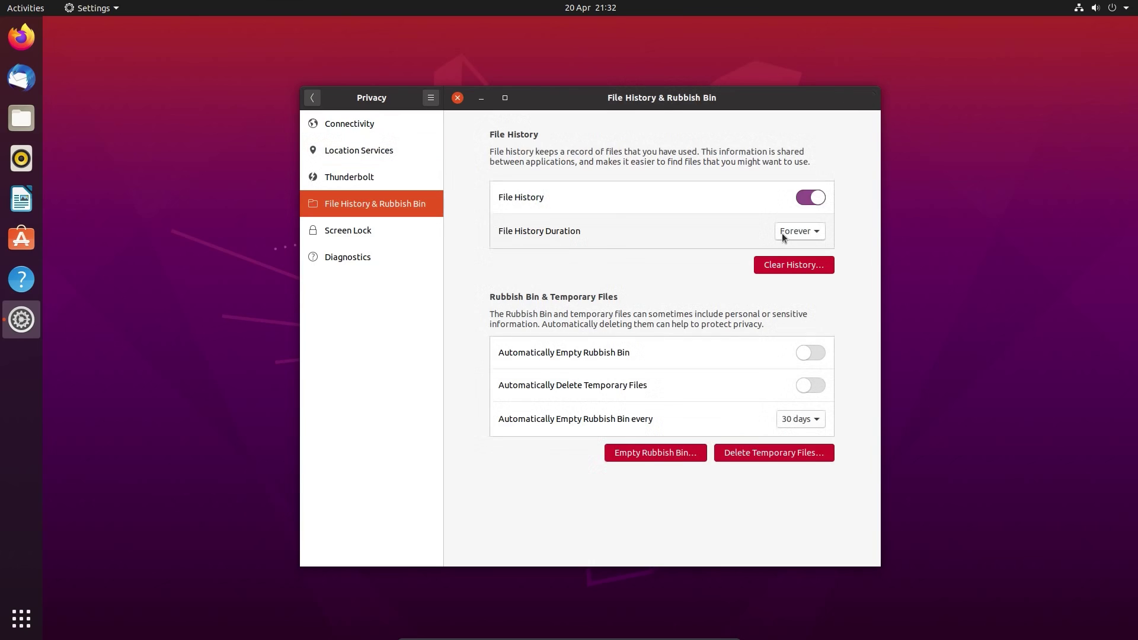
{"action": "left_click", "coordinate": [790, 233]}
{"action": "left_click", "coordinate": [748, 300]}
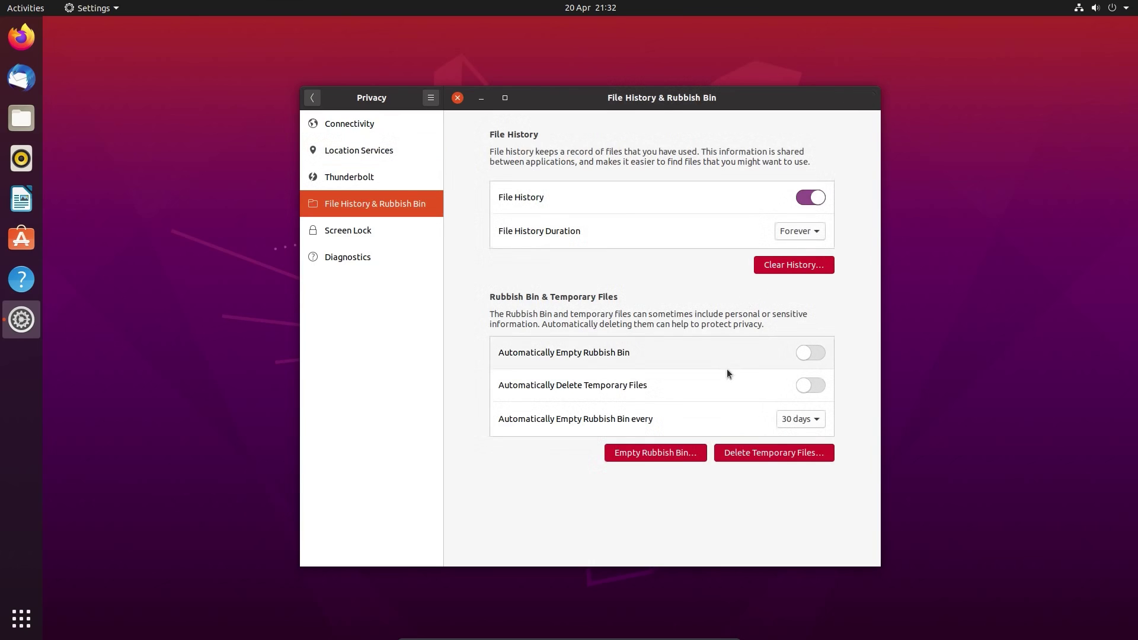
{"action": "left_click", "coordinate": [787, 422]}
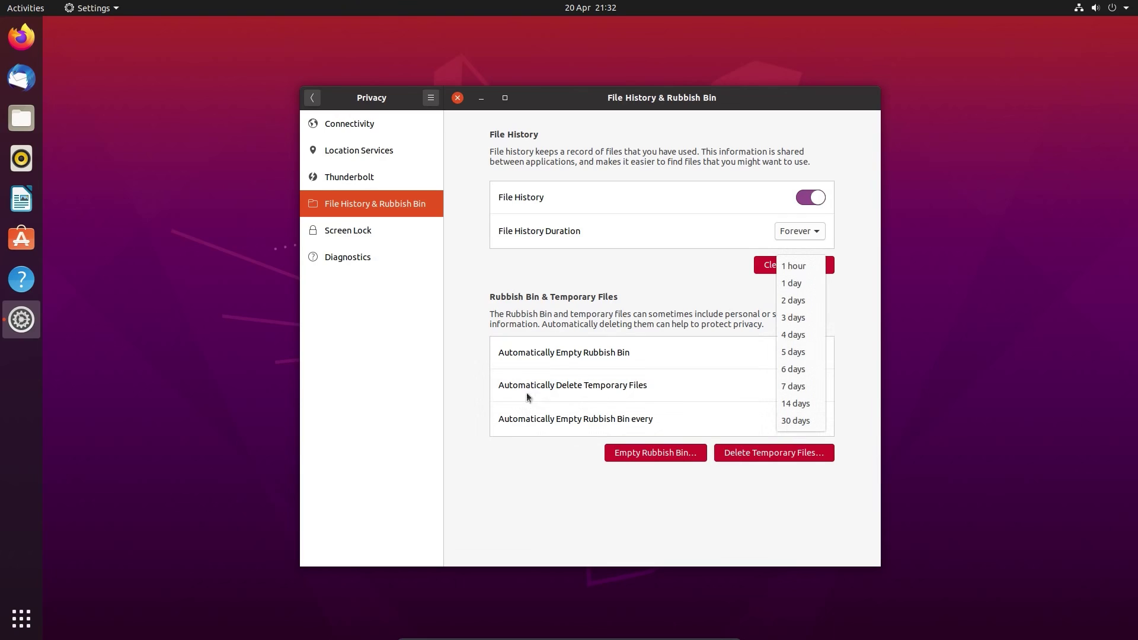
Step: On Screen Lock, switch off Automatic Screen Lock, Lock Screen on Suspend and Show Notifications
{"action": "left_click", "coordinate": [409, 231]}
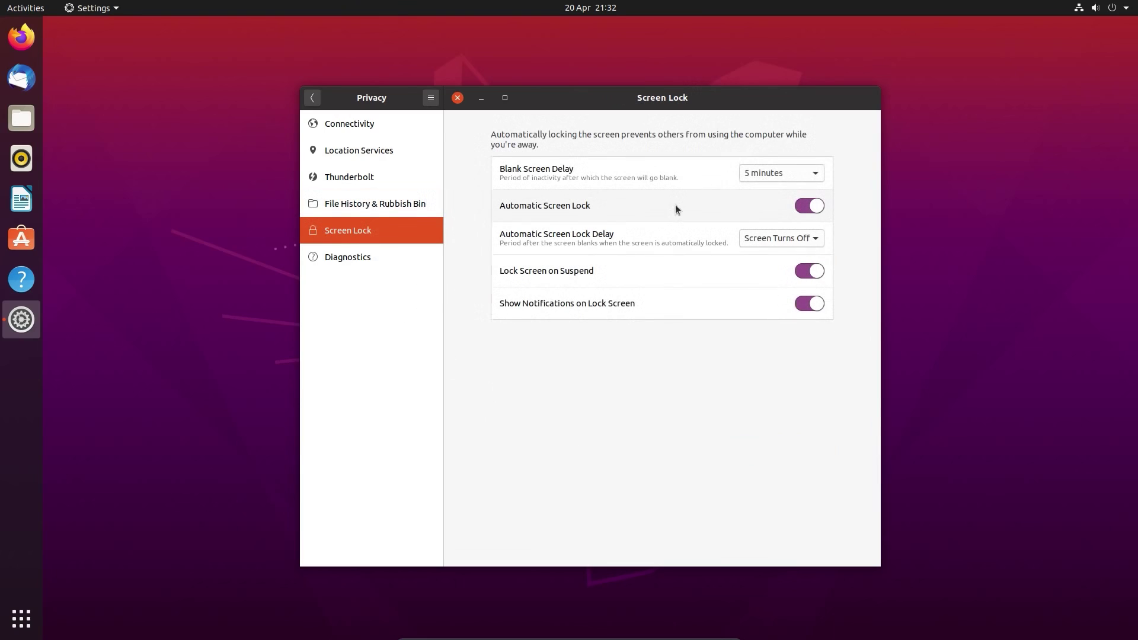
{"action": "left_click", "coordinate": [807, 207]}
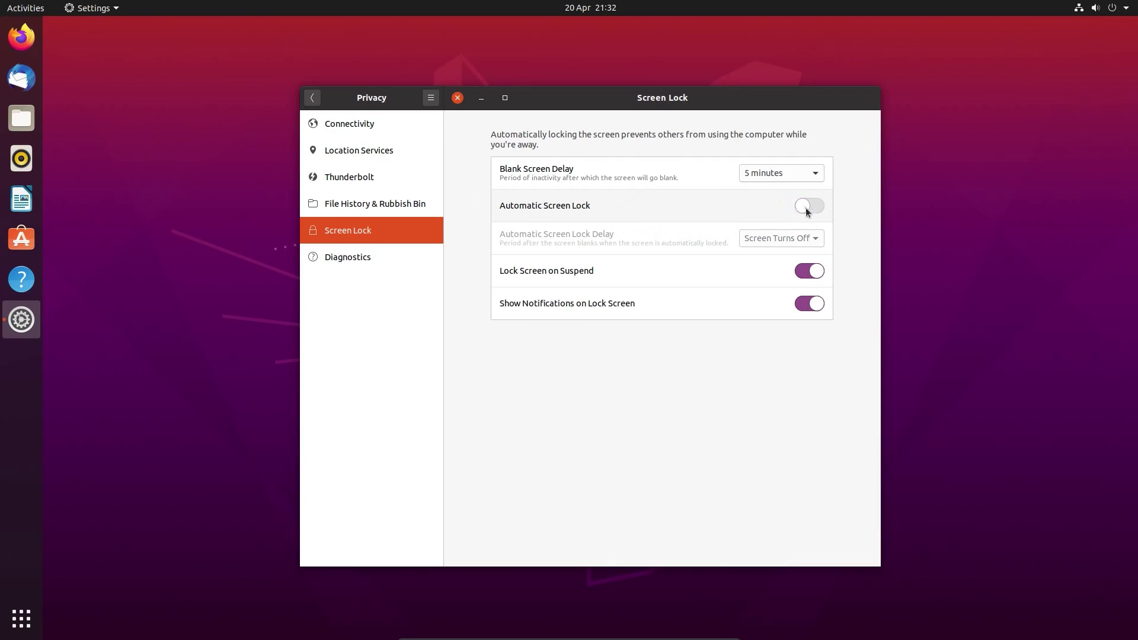
{"action": "left_click", "coordinate": [808, 272]}
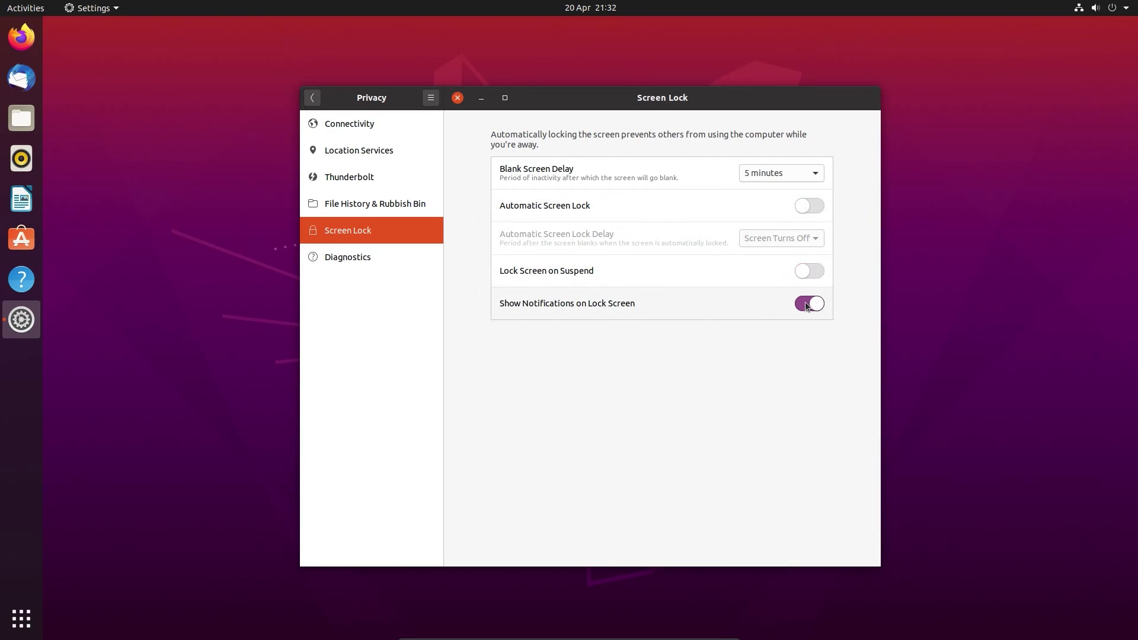
{"action": "left_click", "coordinate": [807, 304]}
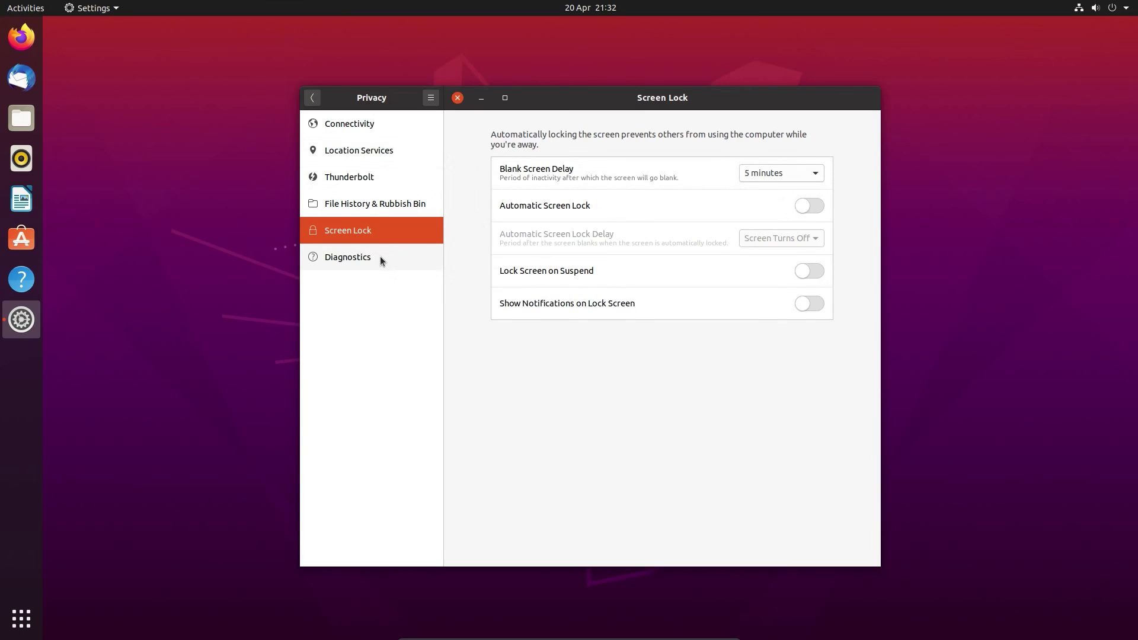
Step: Choose the subway platform photo in Background as the wallpaper and close Settings
{"action": "left_click", "coordinate": [312, 98]}
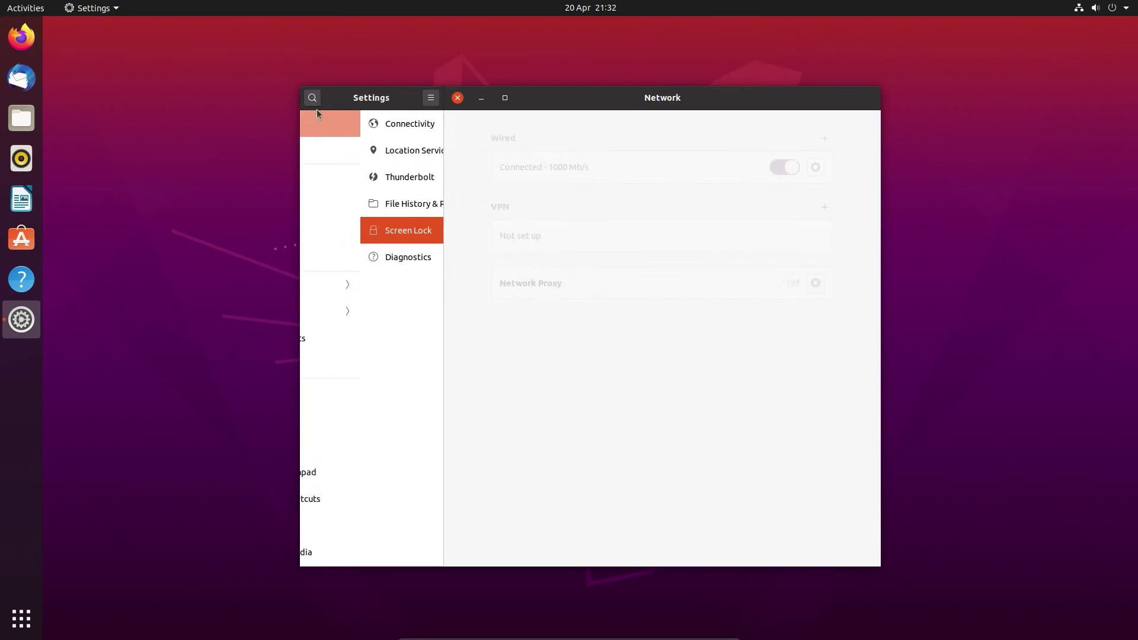
{"action": "scroll", "coordinate": [371, 384], "scroll_direction": "down", "scroll_amount": 2}
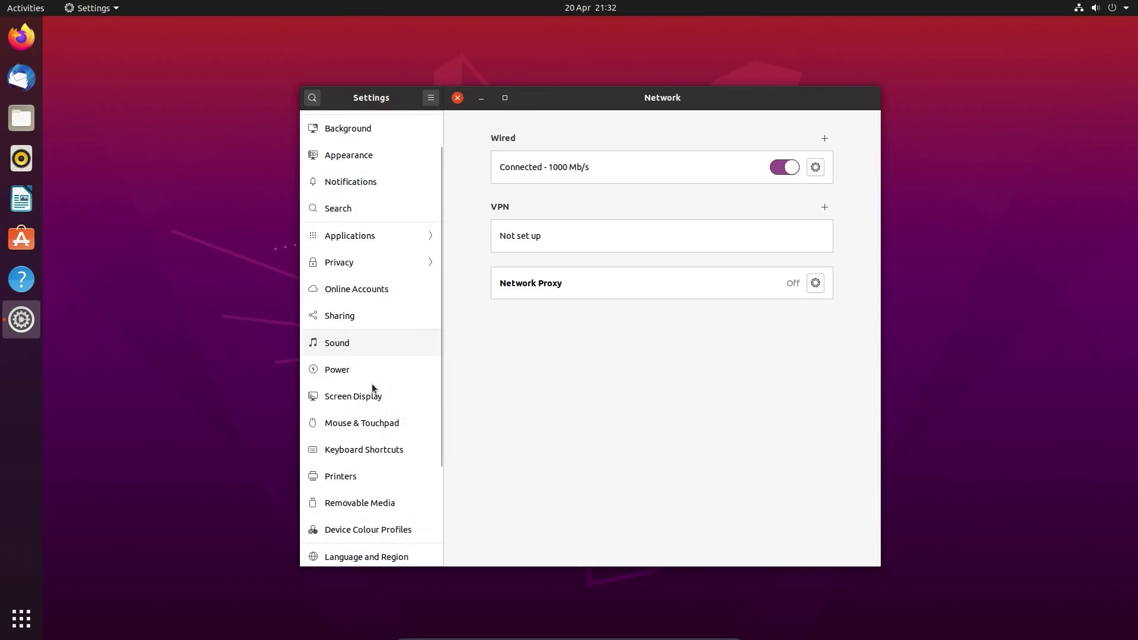
{"action": "scroll", "coordinate": [372, 382], "scroll_direction": "down", "scroll_amount": 3}
{"action": "scroll", "coordinate": [372, 383], "scroll_direction": "up", "scroll_amount": 5}
{"action": "left_click", "coordinate": [348, 177]}
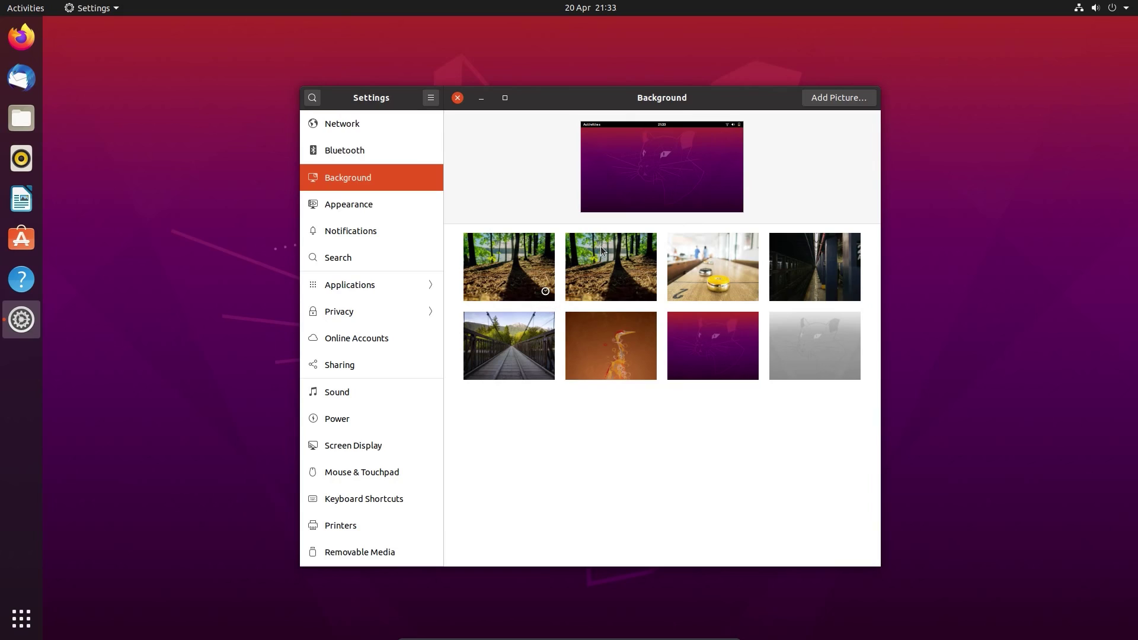
{"action": "left_click", "coordinate": [797, 256]}
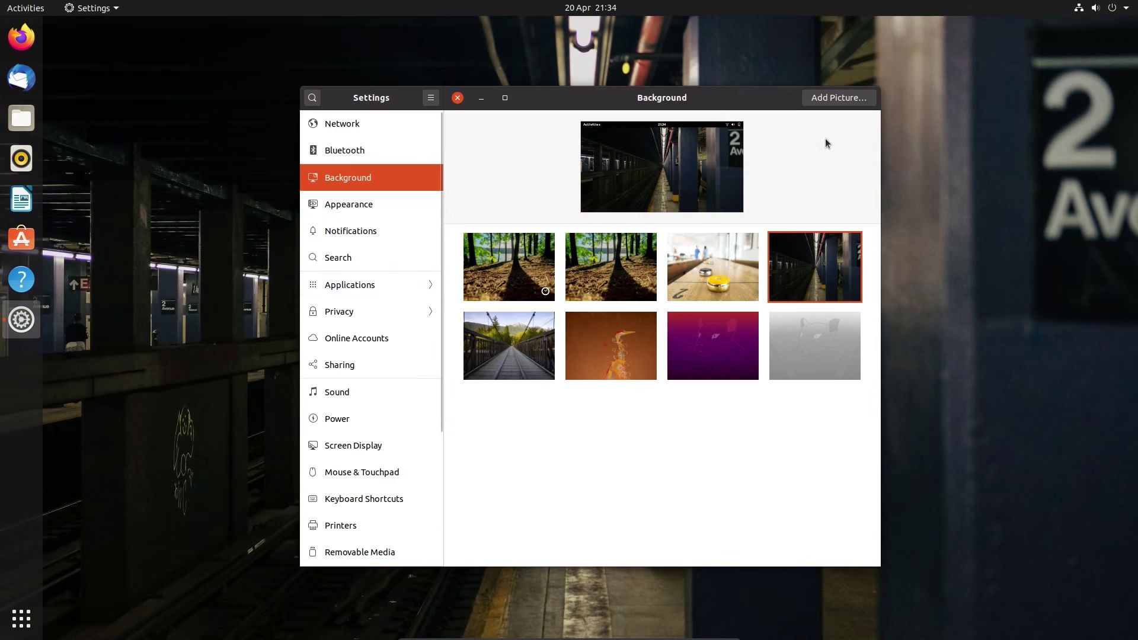
{"action": "left_click", "coordinate": [458, 98]}
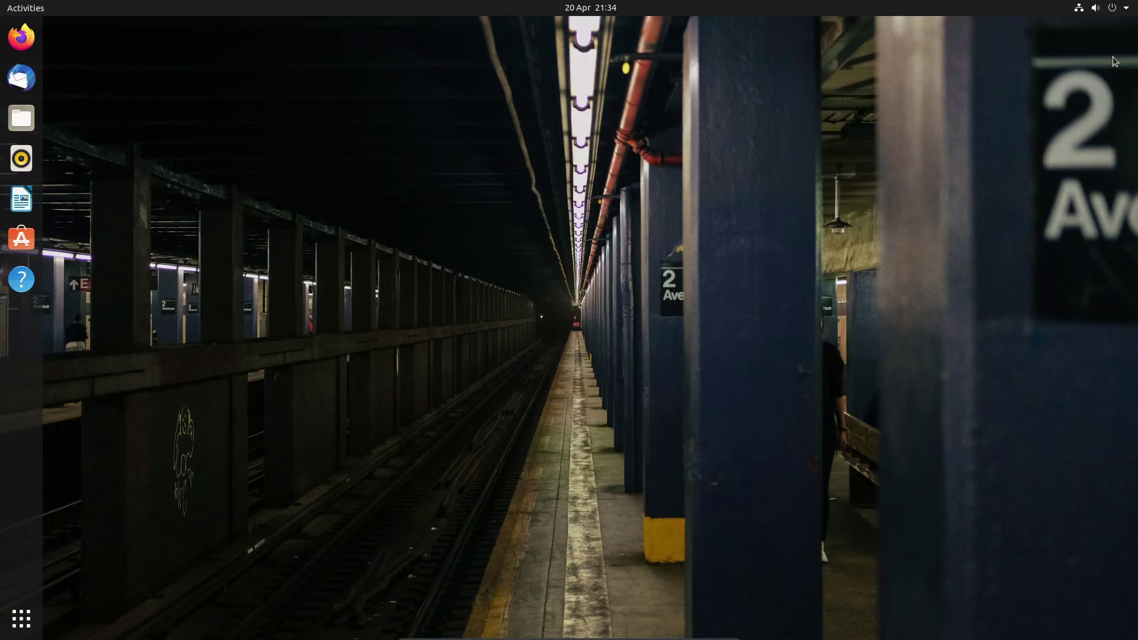
{"action": "left_click", "coordinate": [1111, 10]}
Step: Lock the screen from the system menu, then unlock it with the account password
{"action": "left_click", "coordinate": [1042, 121]}
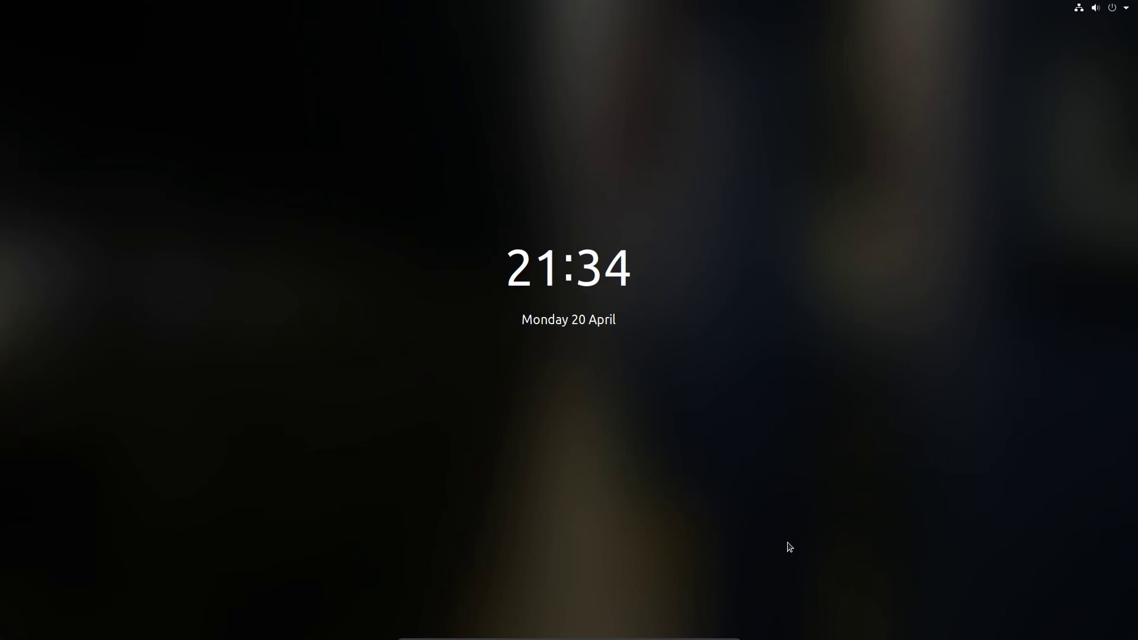
{"action": "left_click_drag", "start_coordinate": [790, 546], "coordinate": [772, 186]}
{"action": "type", "text": "**********"}
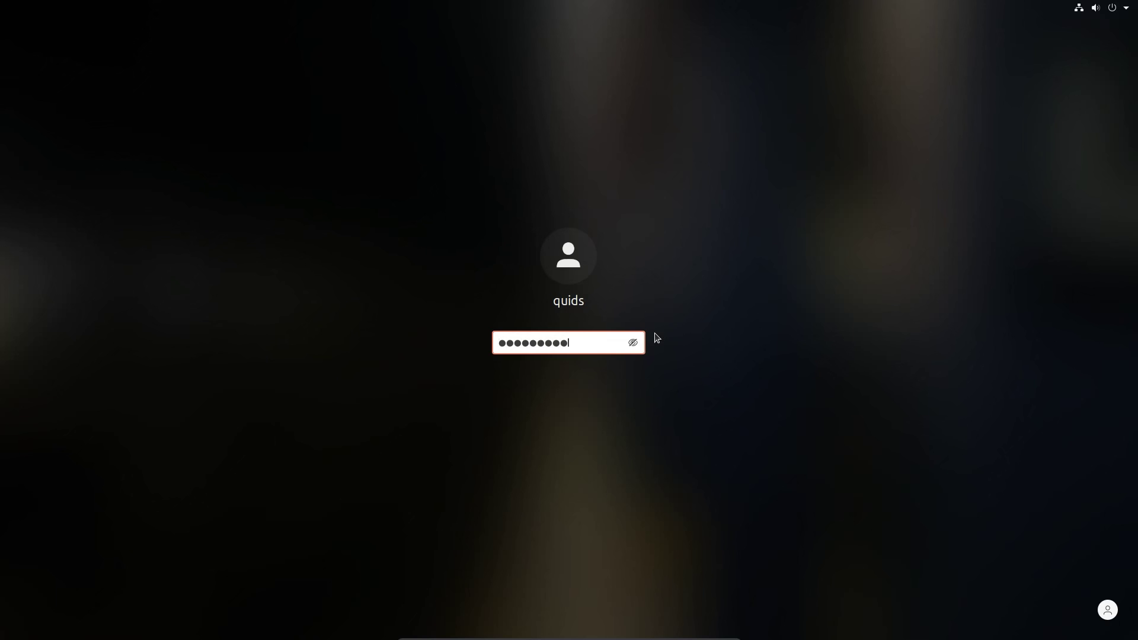
{"action": "key", "text": "Return"}
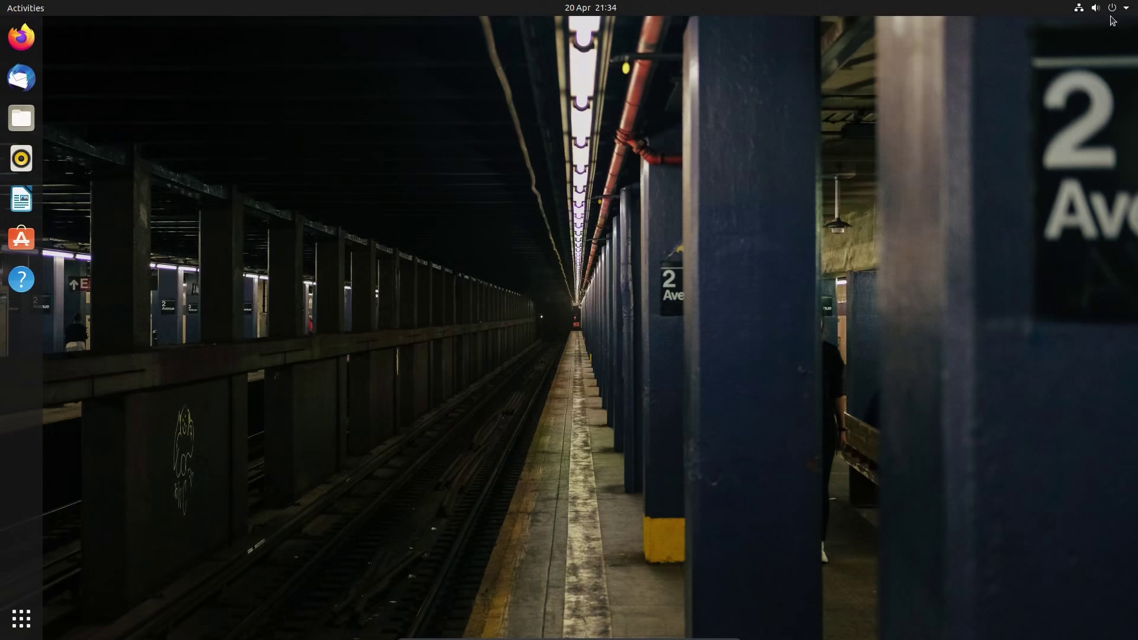
Step: Log out through the system menu's Power Off / Log Out and confirm Log Out
{"action": "left_click", "coordinate": [1113, 9]}
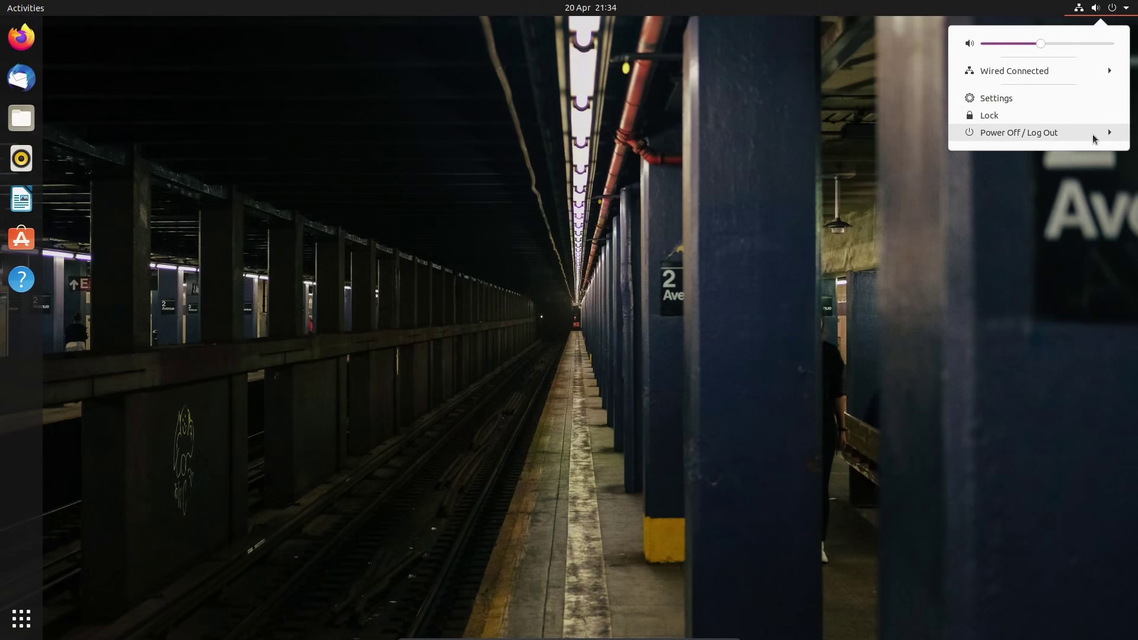
{"action": "left_click", "coordinate": [1092, 134]}
{"action": "left_click", "coordinate": [1064, 156]}
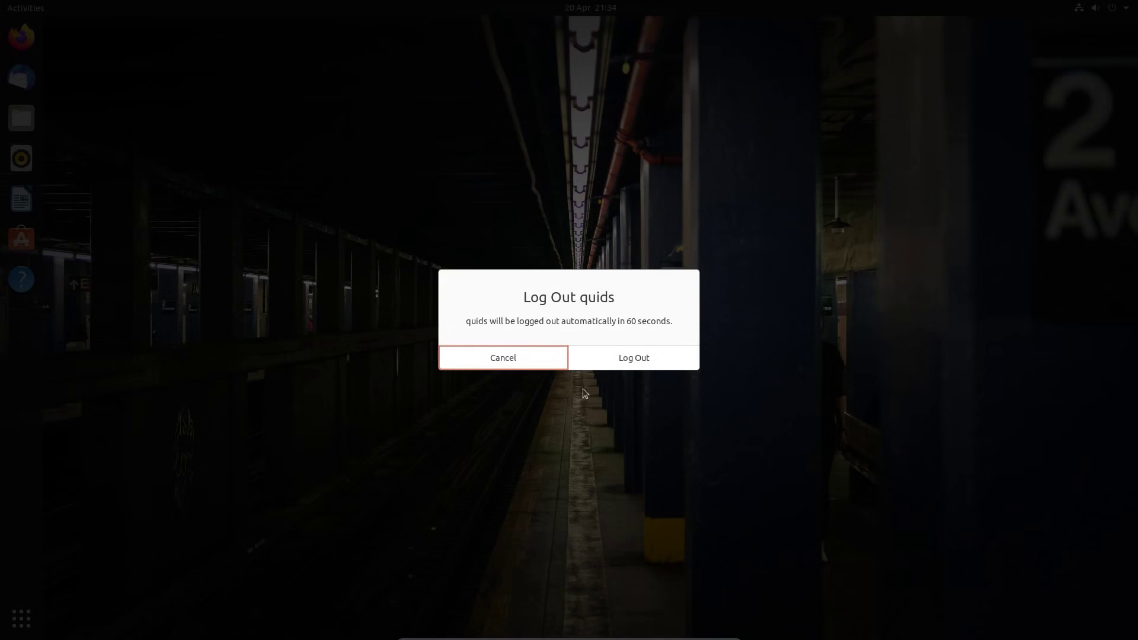
{"action": "left_click", "coordinate": [601, 363]}
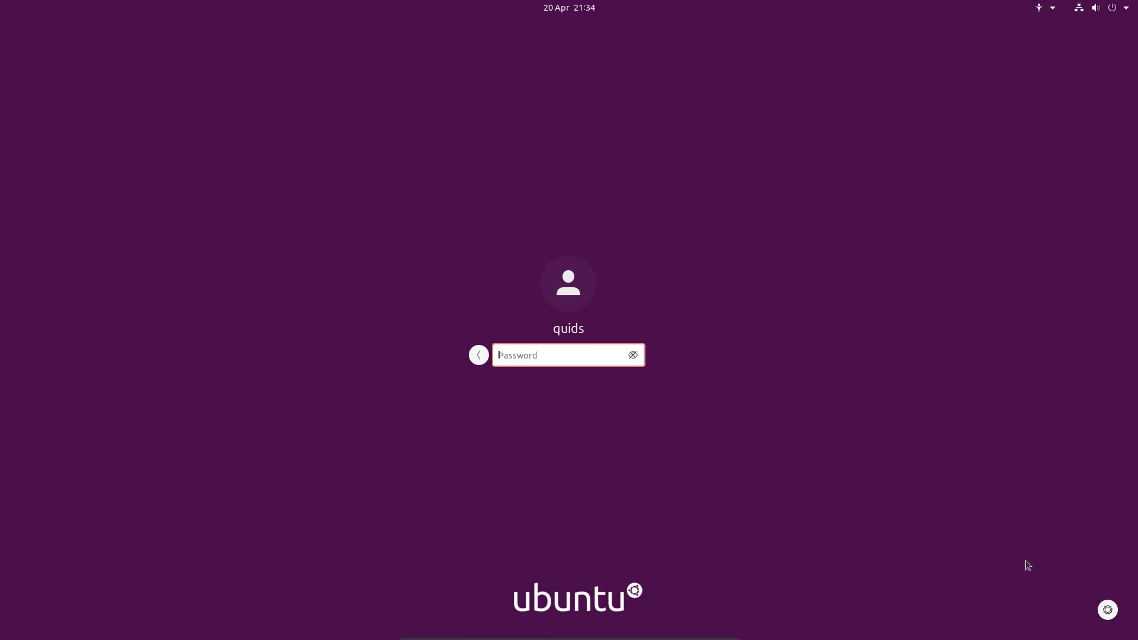
Step: Check the session-type choices, then sign back in with the account password
{"action": "left_click", "coordinate": [1106, 609]}
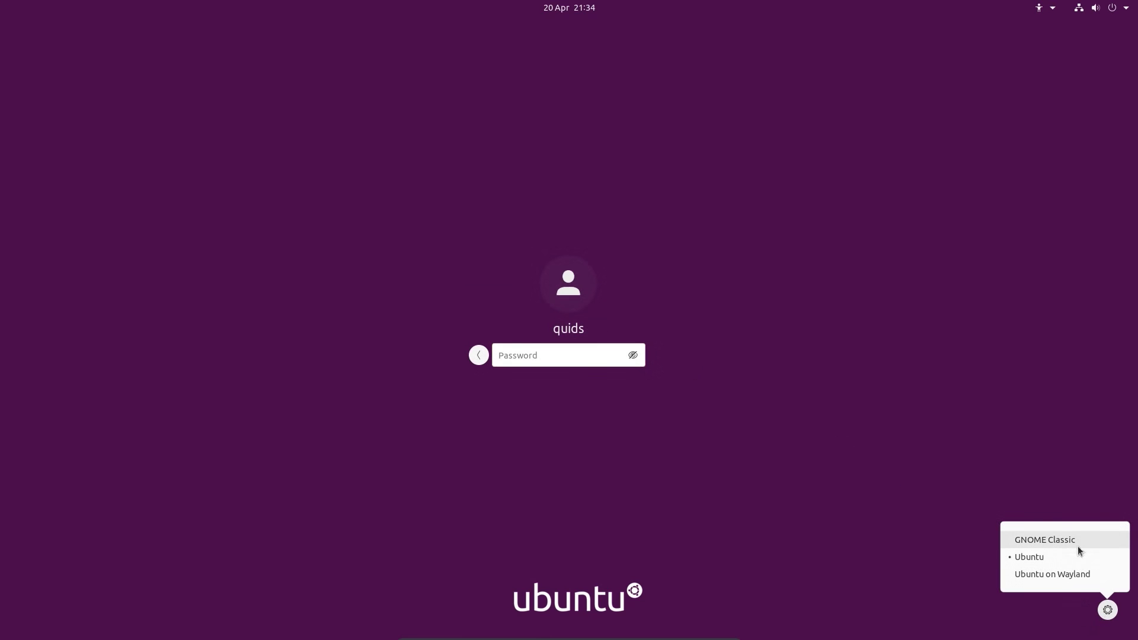
{"action": "left_click", "coordinate": [1067, 575]}
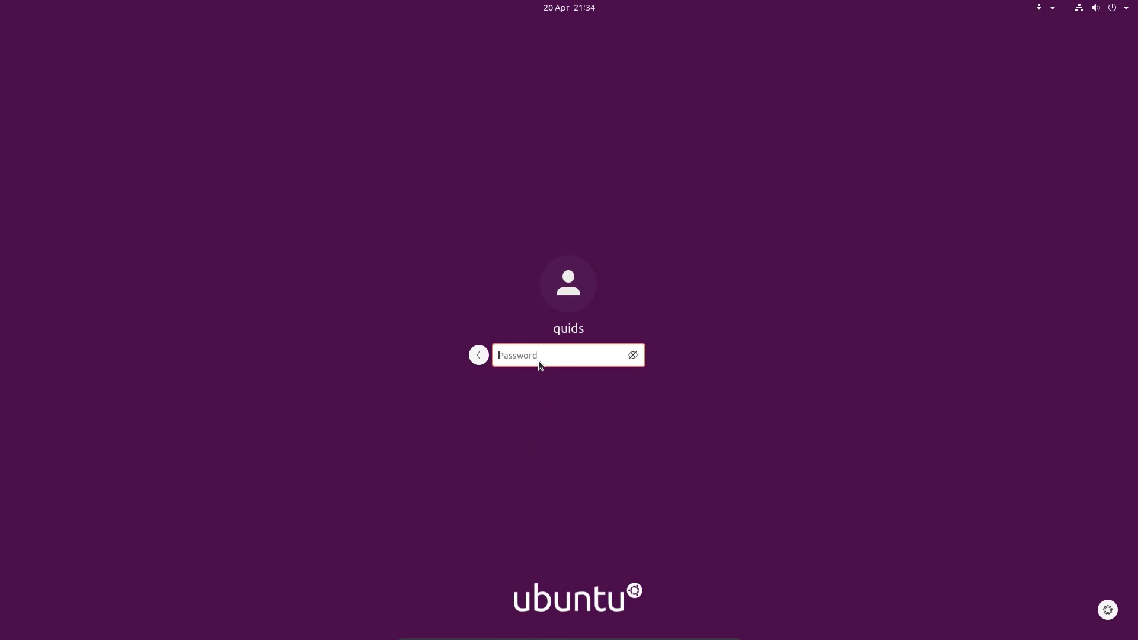
{"action": "type", "text": "**********"}
{"action": "key", "text": "Return"}
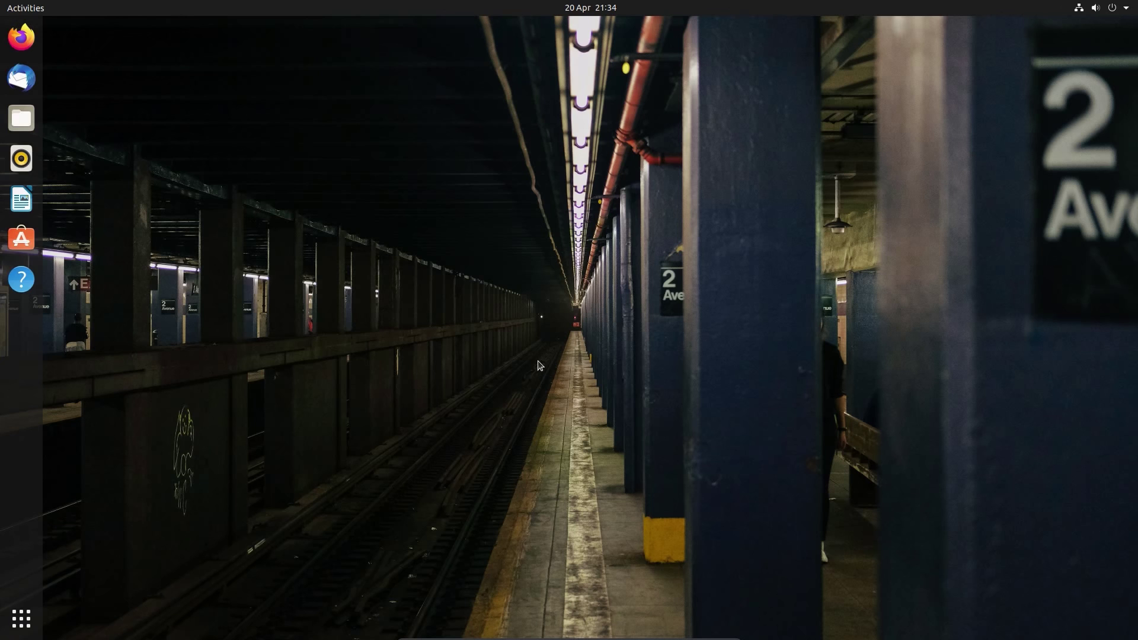
Step: Open the applications grid from the dock and browse its pages down and back up
{"action": "left_click", "coordinate": [32, 627]}
{"action": "scroll", "coordinate": [352, 323], "scroll_direction": "down", "scroll_amount": 1}
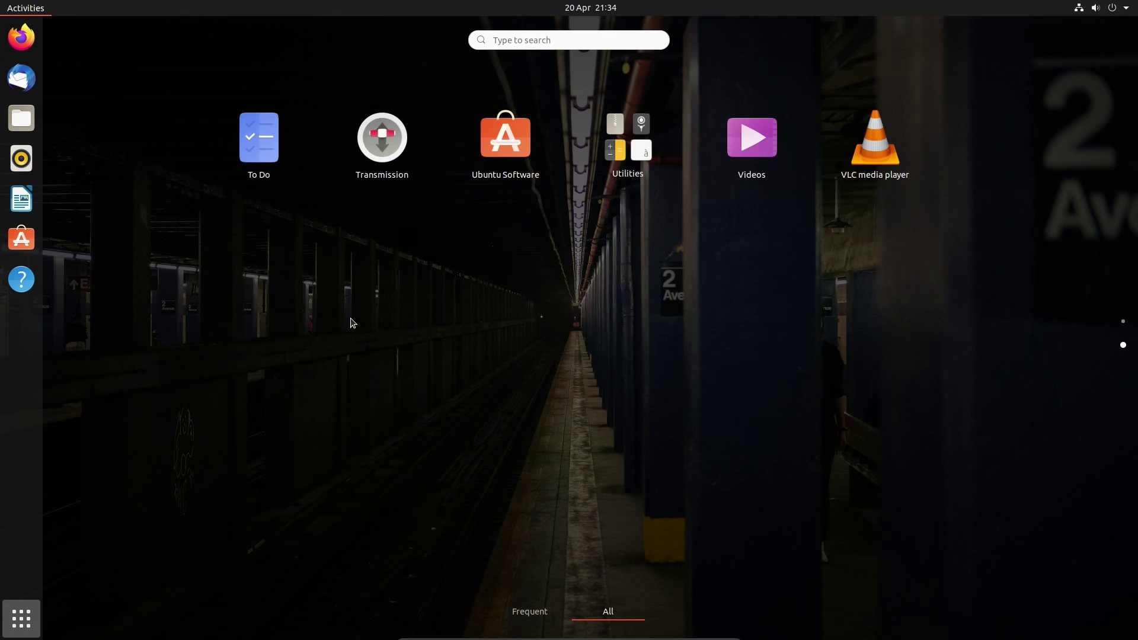
{"action": "scroll", "coordinate": [352, 323], "scroll_direction": "up", "scroll_amount": 1}
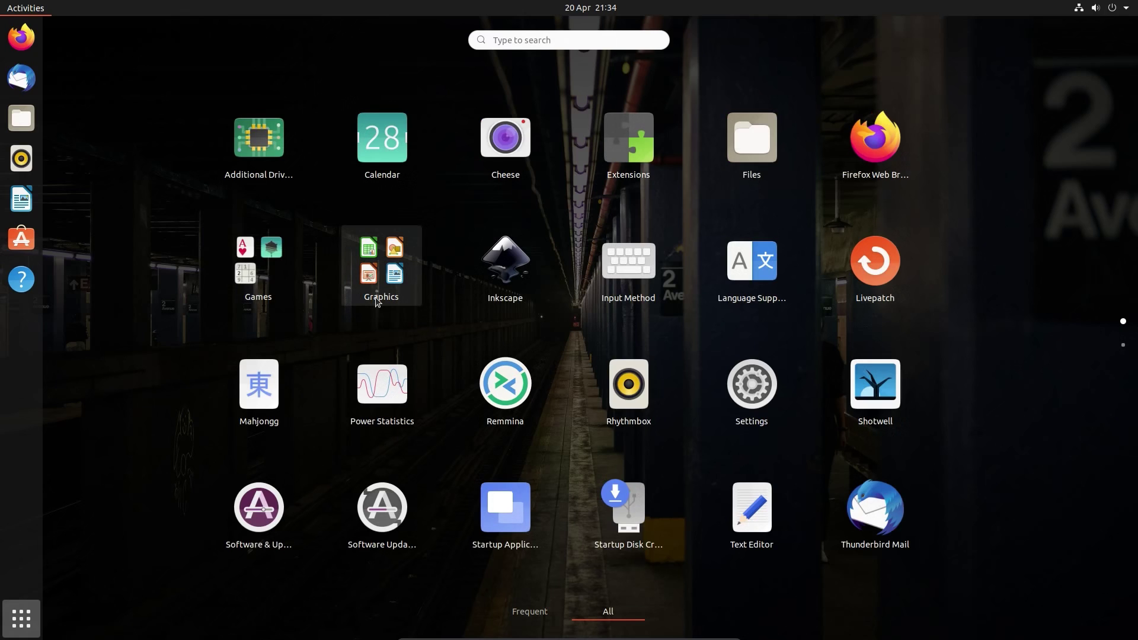